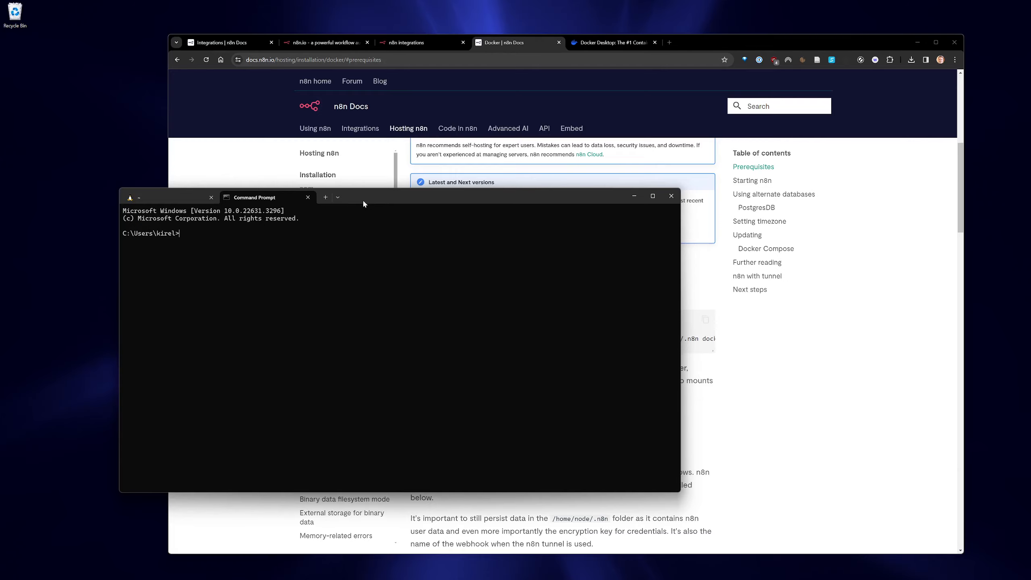
Arrange the terminal and docs side by side and run 'docker' to confirm it responds.
drag(363, 199, 686, 274)
drag(711, 45, 644, 41)
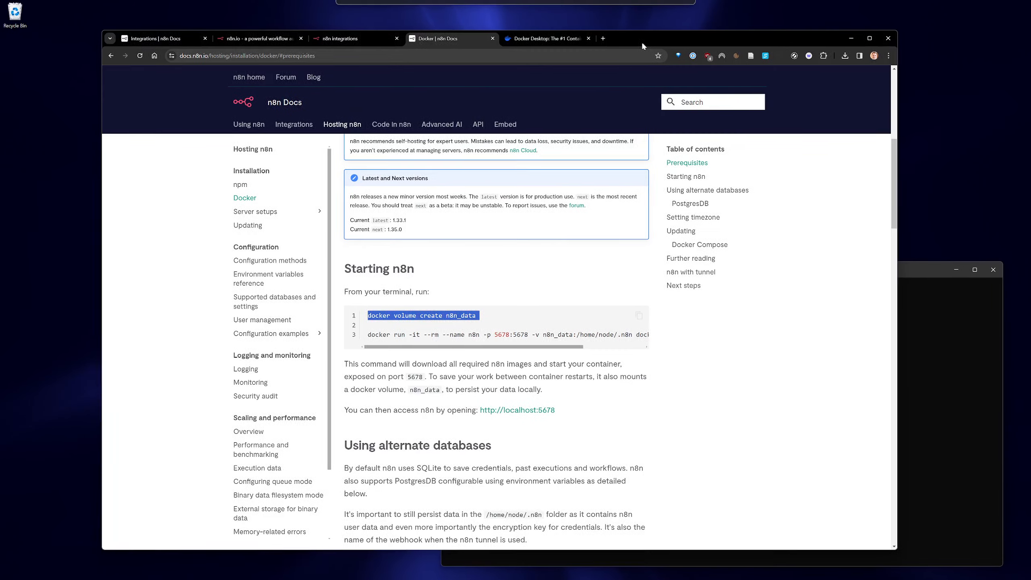
click(919, 331)
text(docker)
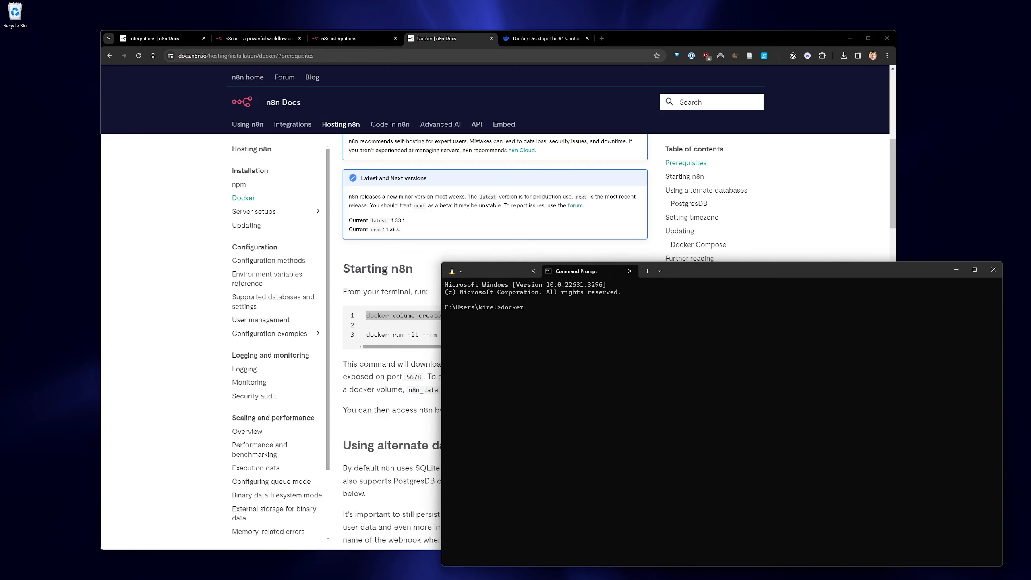
key(Return)
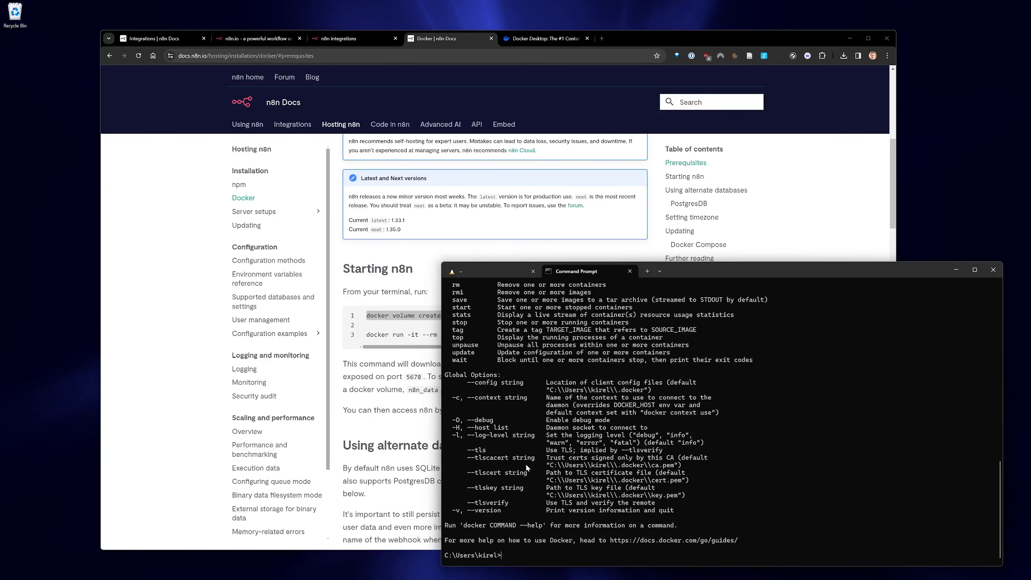
scroll(525, 468, up, 15)
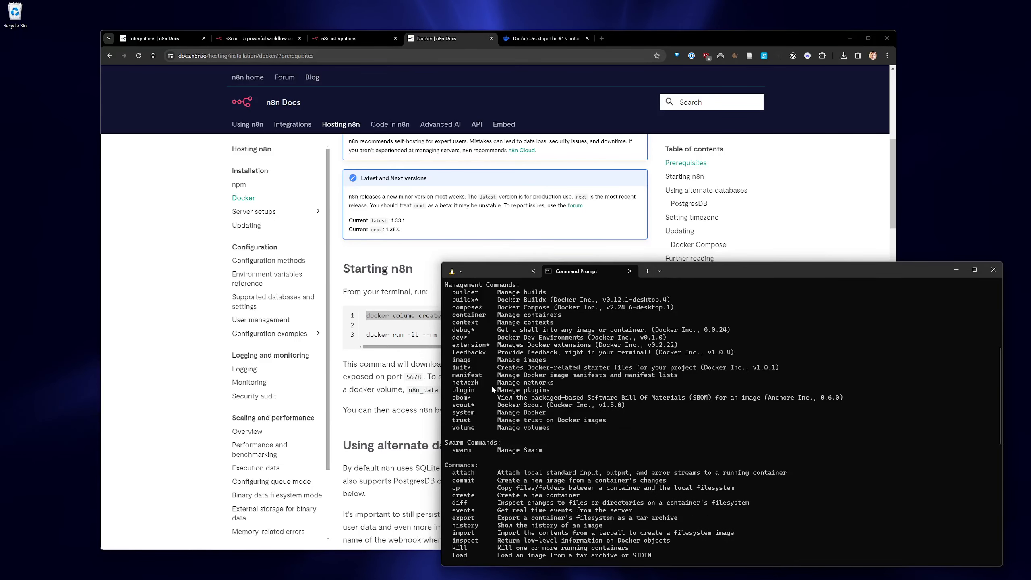
scroll(532, 393, up, 6)
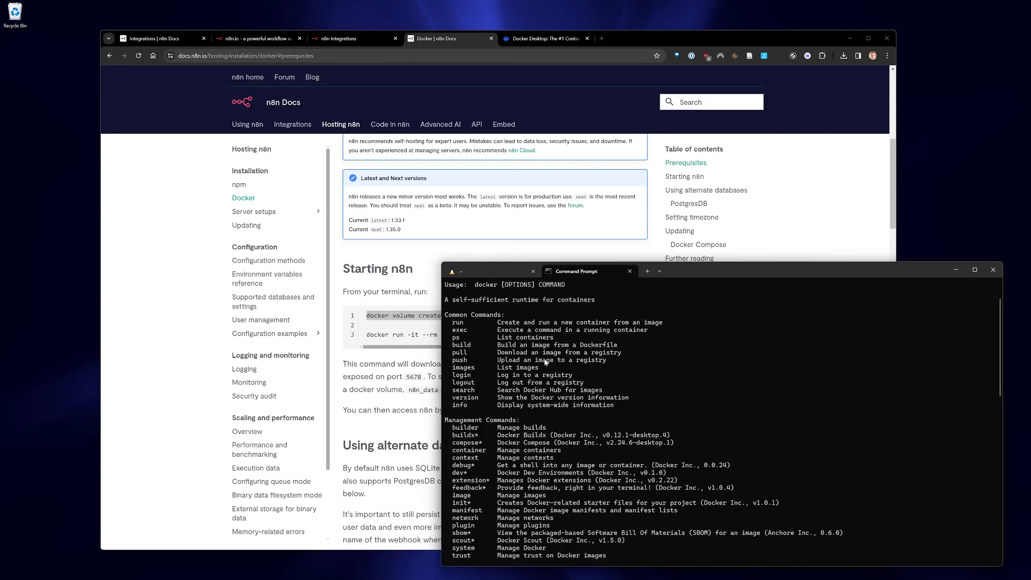
scroll(545, 362, down, 20)
Copy 'docker volume create n8n_data' from the docs and run it in the terminal.
key(alt+Tab)
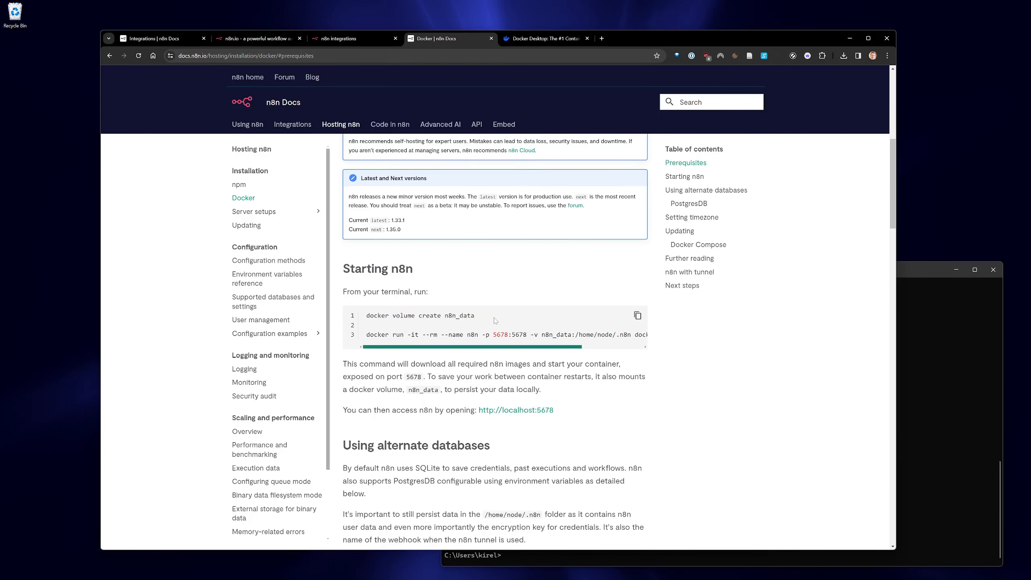
drag(495, 321, 365, 316)
key(alt+Tab)
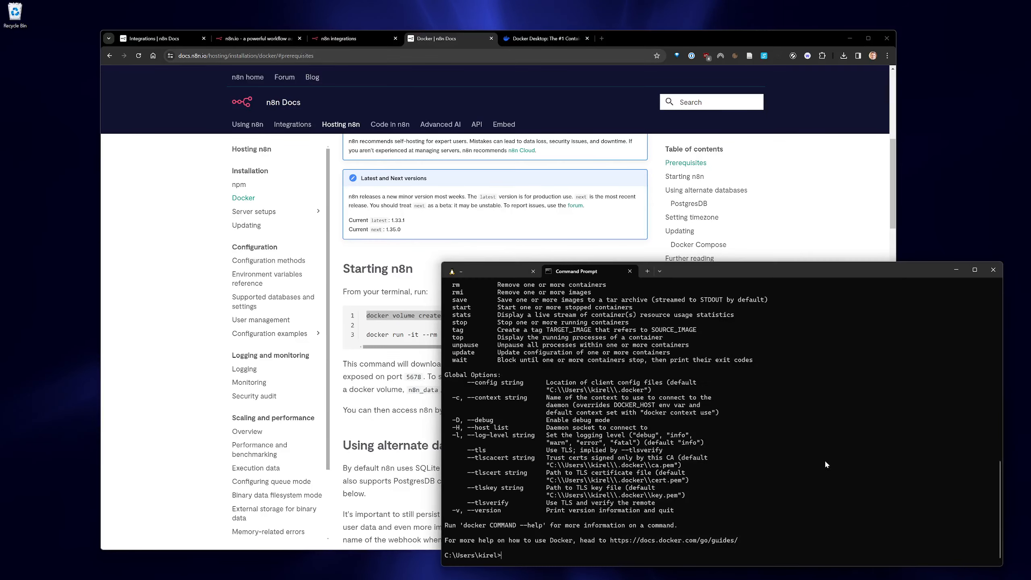
text(docker volume create n8n_data)
key(Return)
Copy the guide's docker run command line from the docs code block.
click(406, 325)
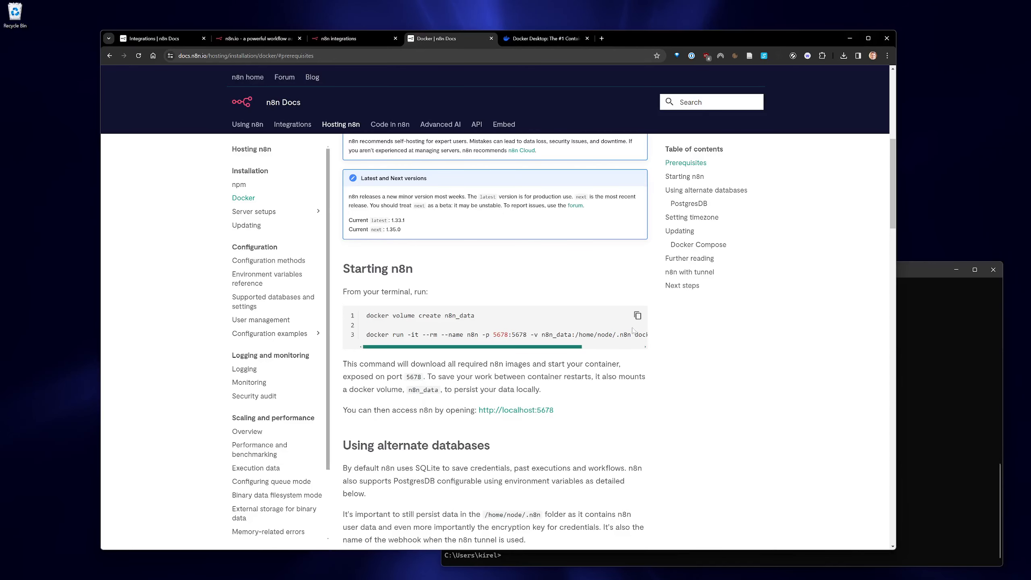
click(637, 316)
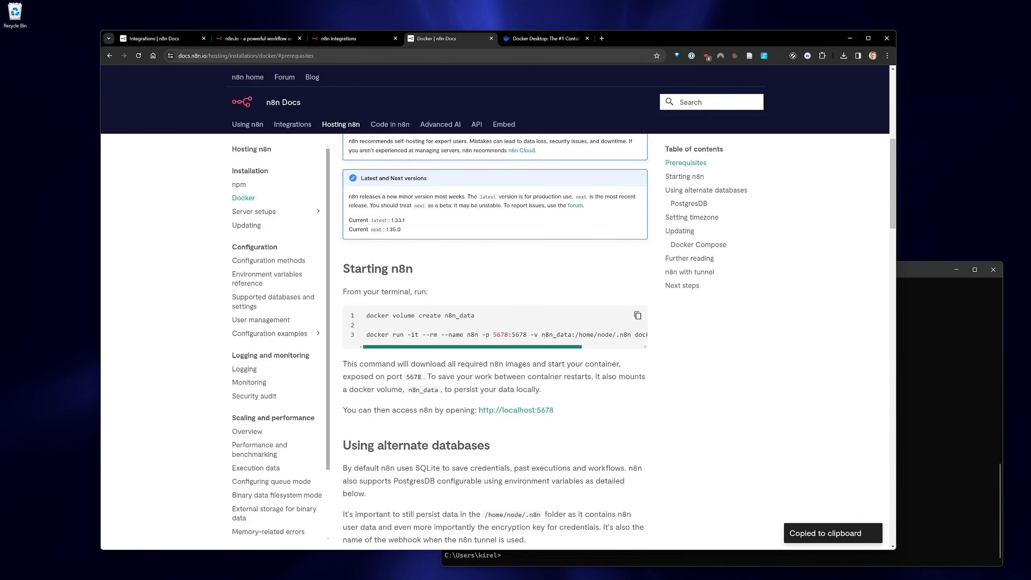
drag(366, 335, 653, 339)
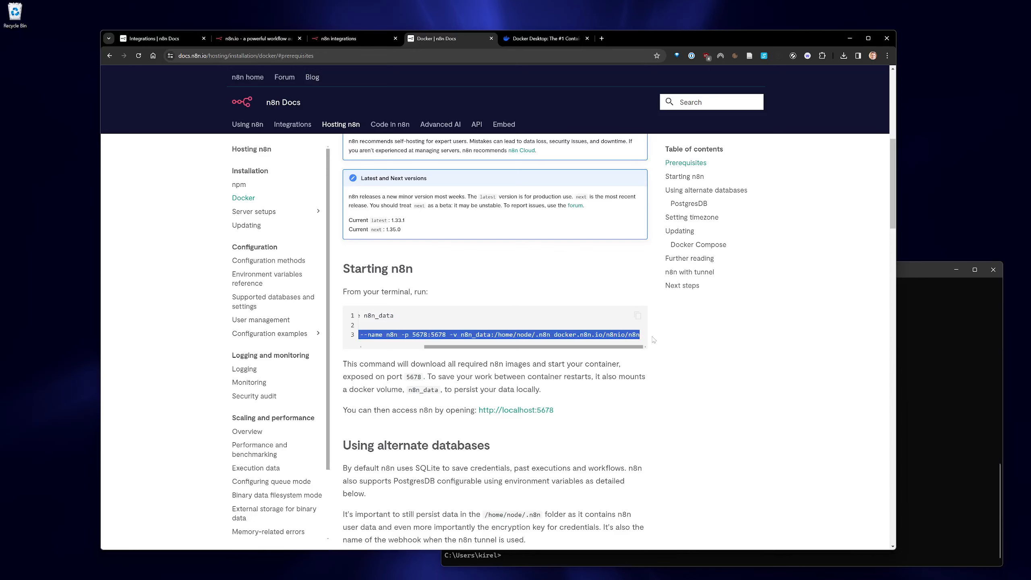
key(ctrl+c)
click(922, 392)
Run the docker run command, then open the localhost:5678 editor link once n8n is accessible.
key(ctrl+v)
key(Return)
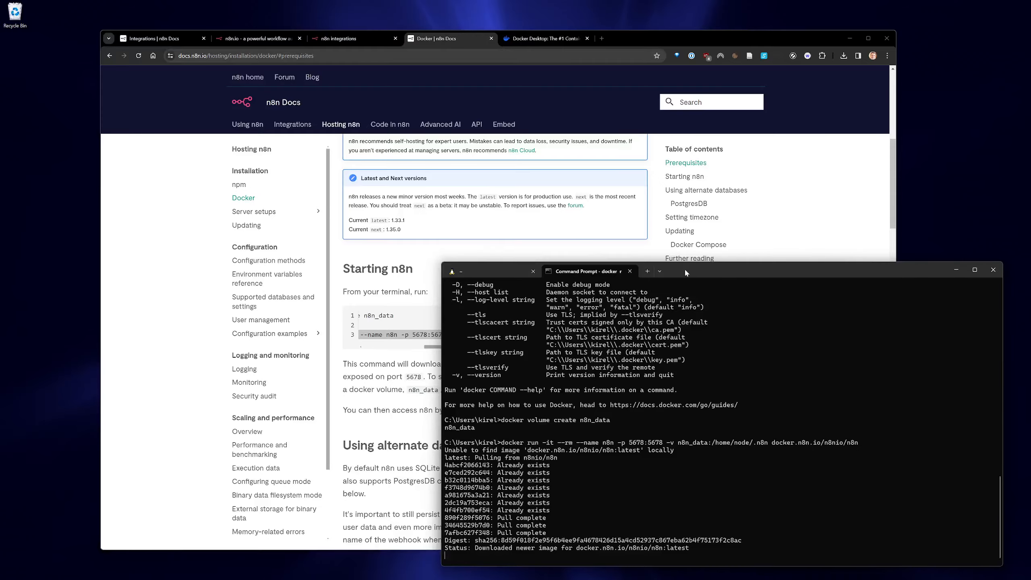
drag(685, 268, 658, 238)
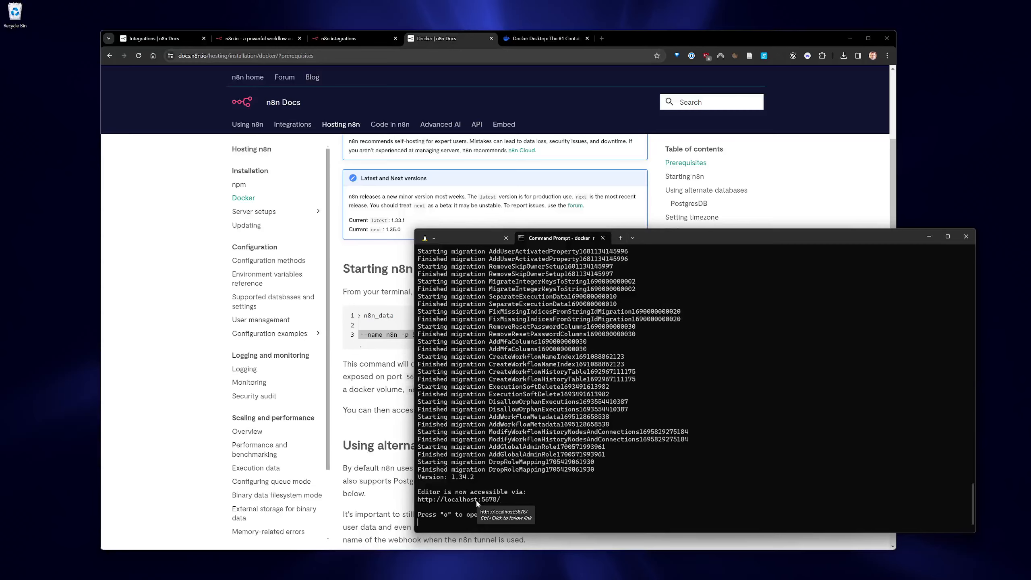
ctrl+click(476, 500)
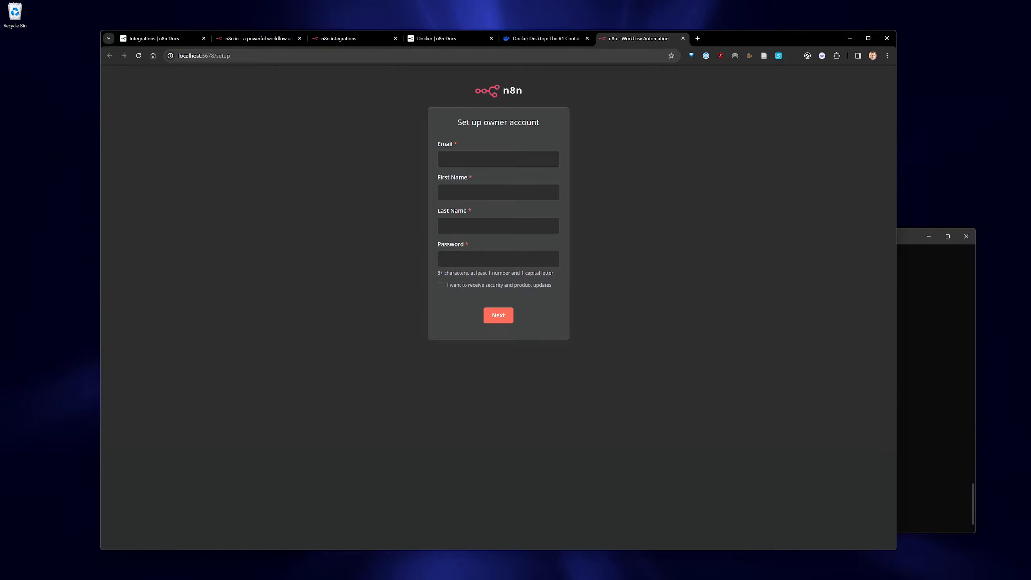
Enter the owner's first name, last name and password on the setup form.
key(Tab)
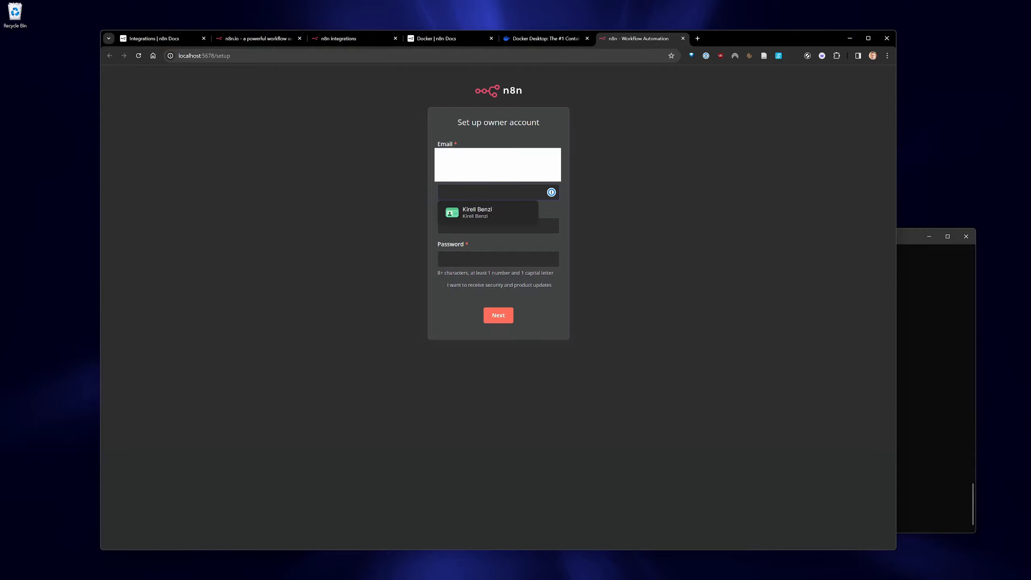
key(Tab)
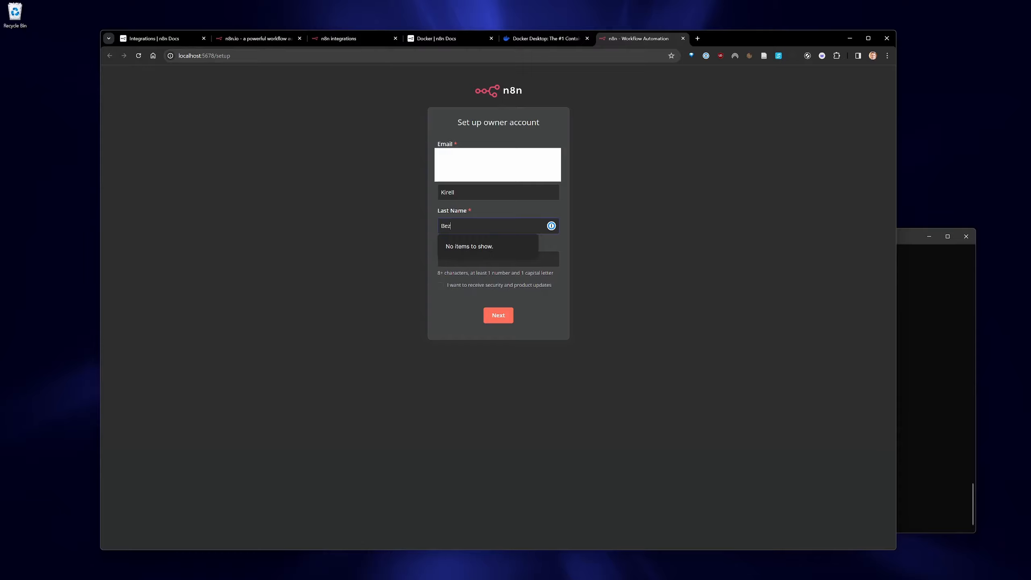
key(Tab)
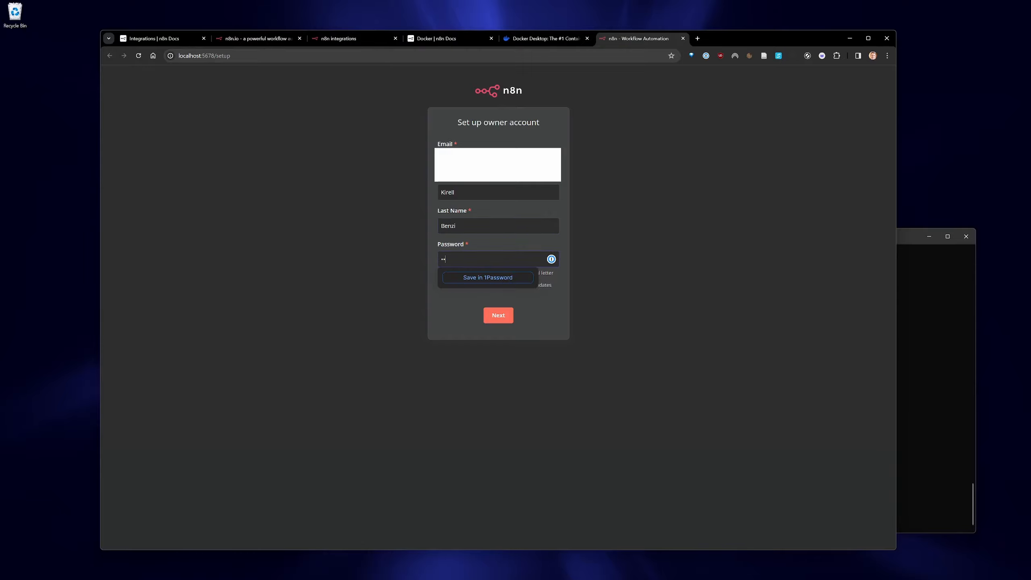
click(449, 341)
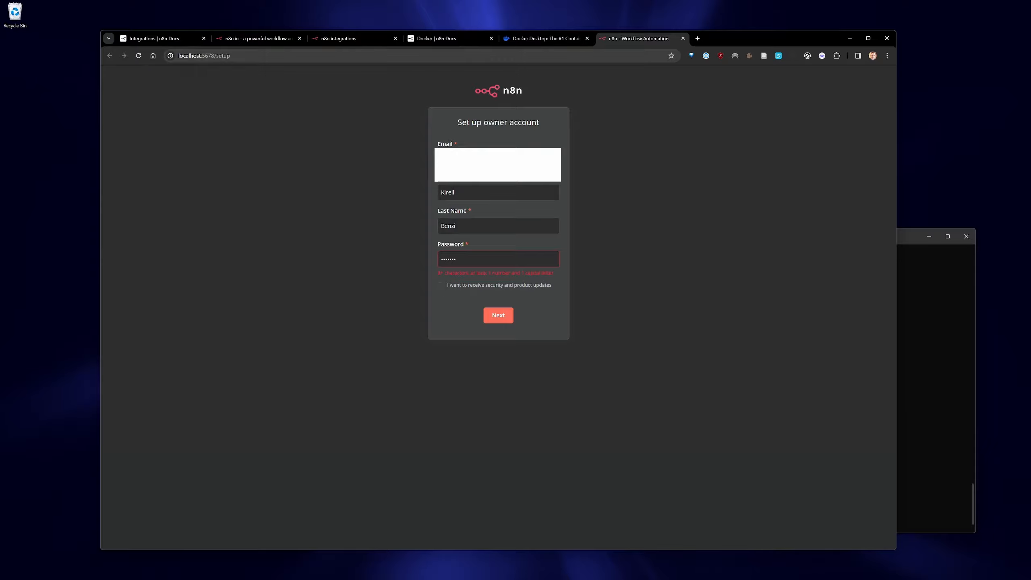
Correct the owner's email address and dismiss the email suggestion popup.
click(471, 159)
click(406, 159)
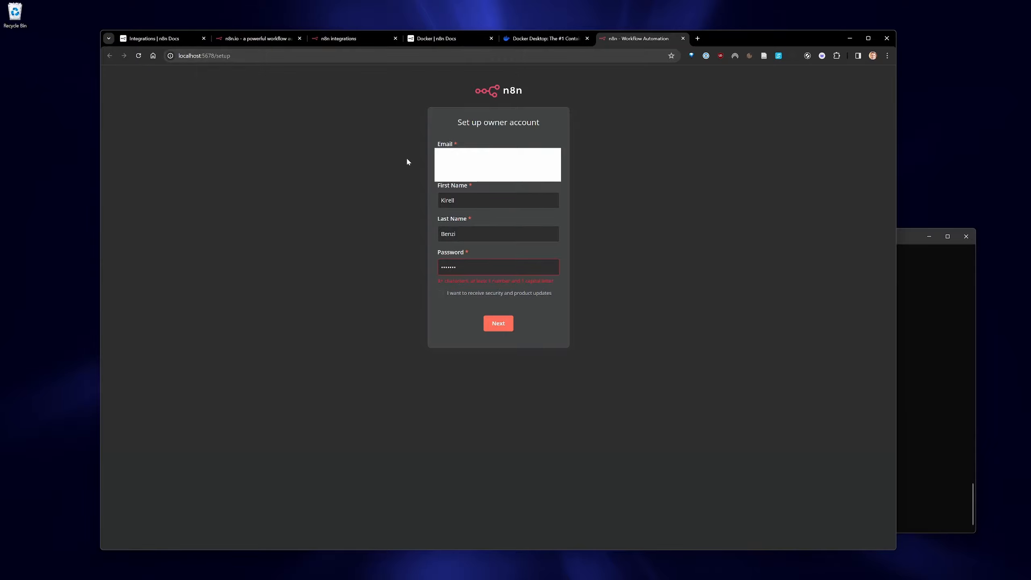
click(470, 159)
text(*)
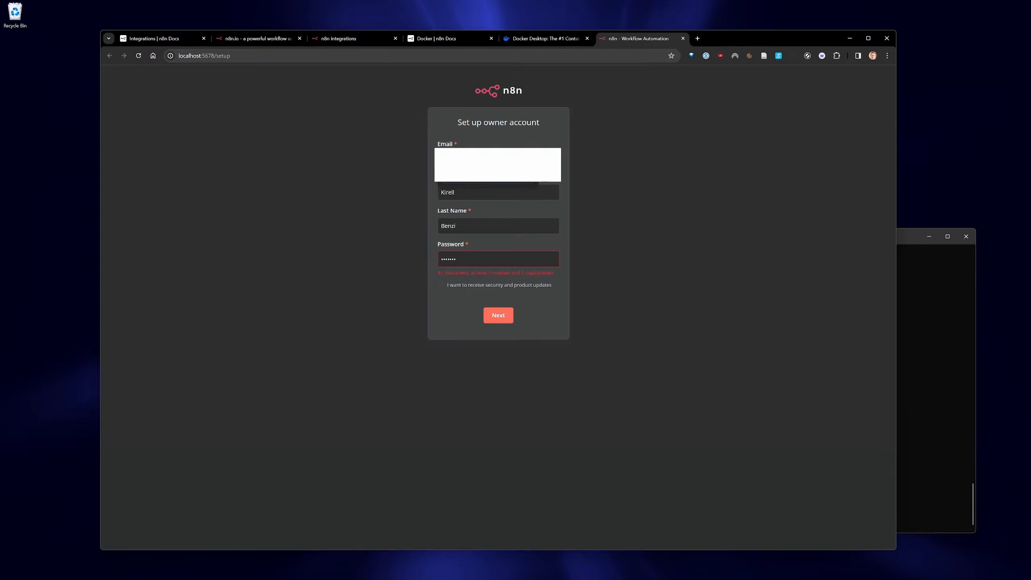
click(398, 272)
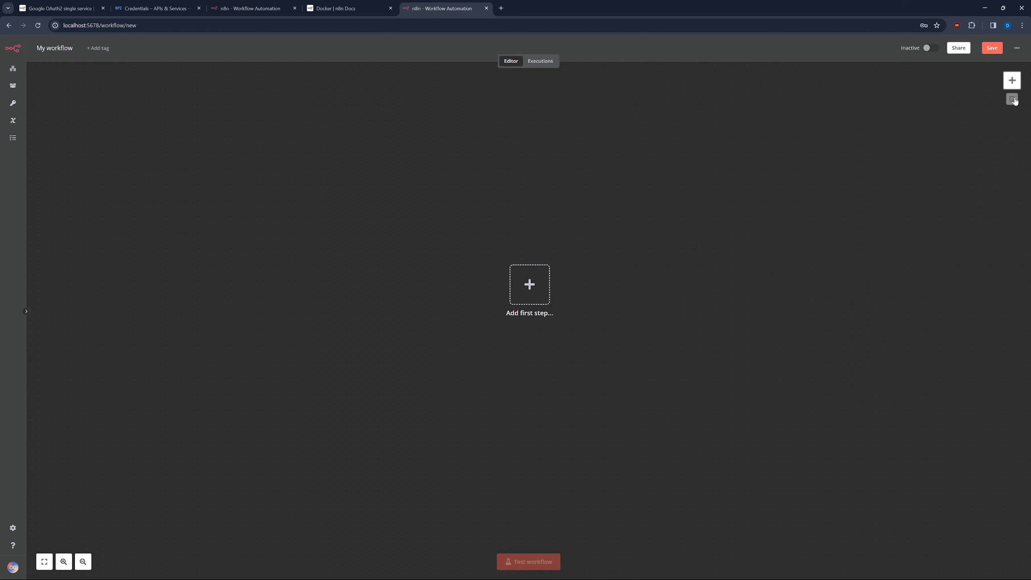
Add a manual trigger node and move it up and left on the canvas.
click(1012, 80)
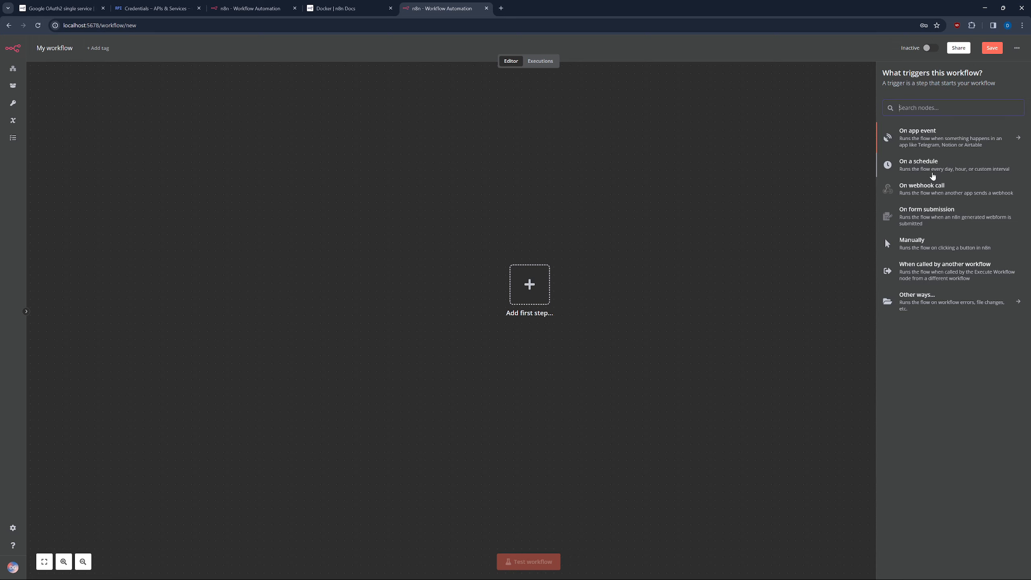
click(932, 242)
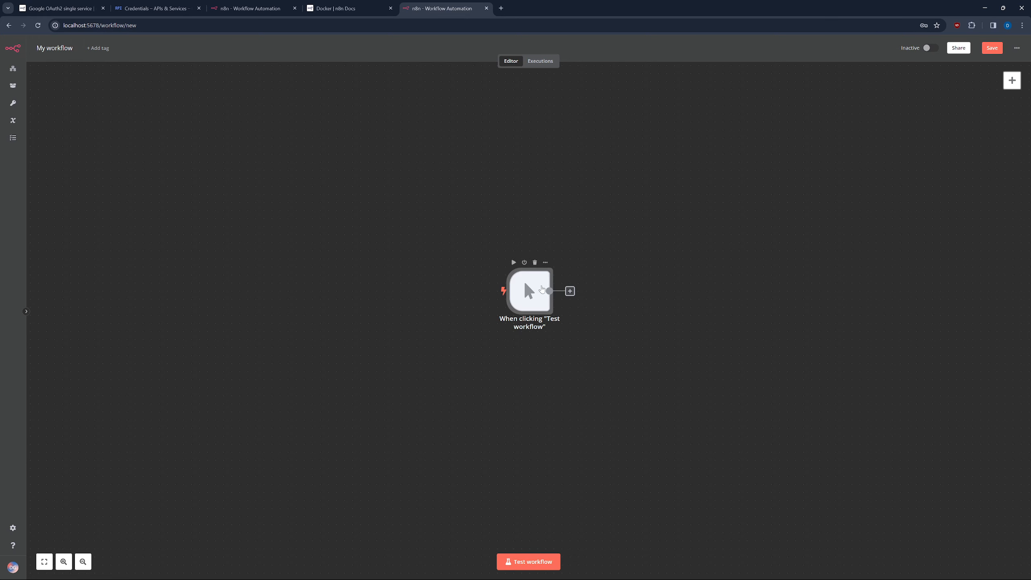
drag(542, 289, 429, 273)
Browse the file and data transformation node categories, then close the picker without adding anything.
click(457, 275)
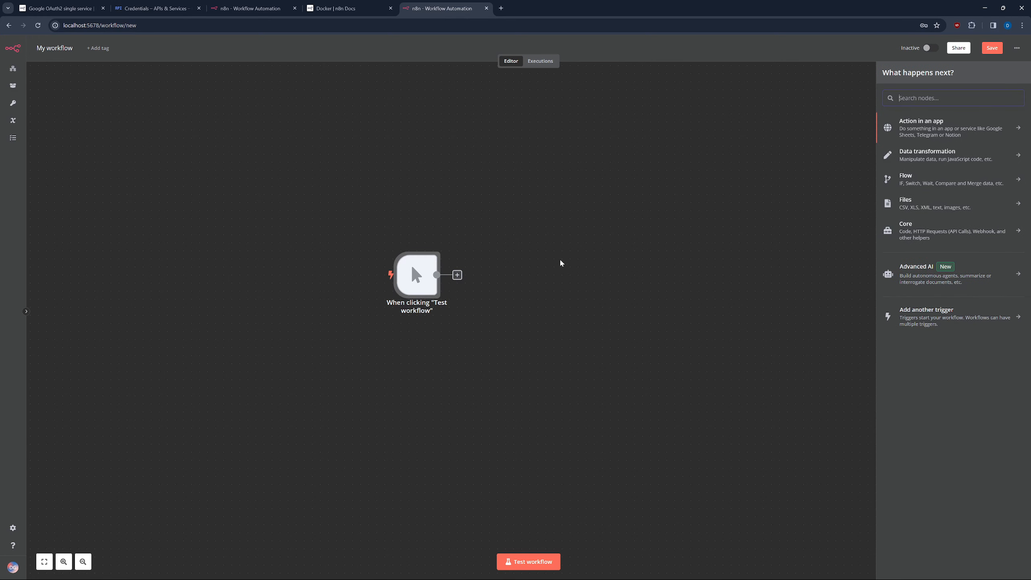
click(925, 203)
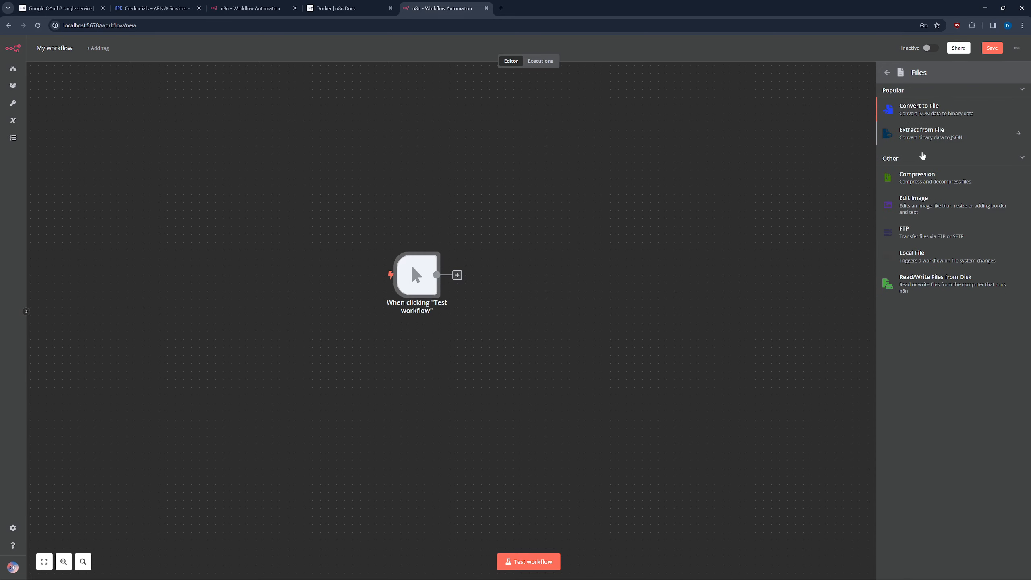
click(887, 74)
click(958, 162)
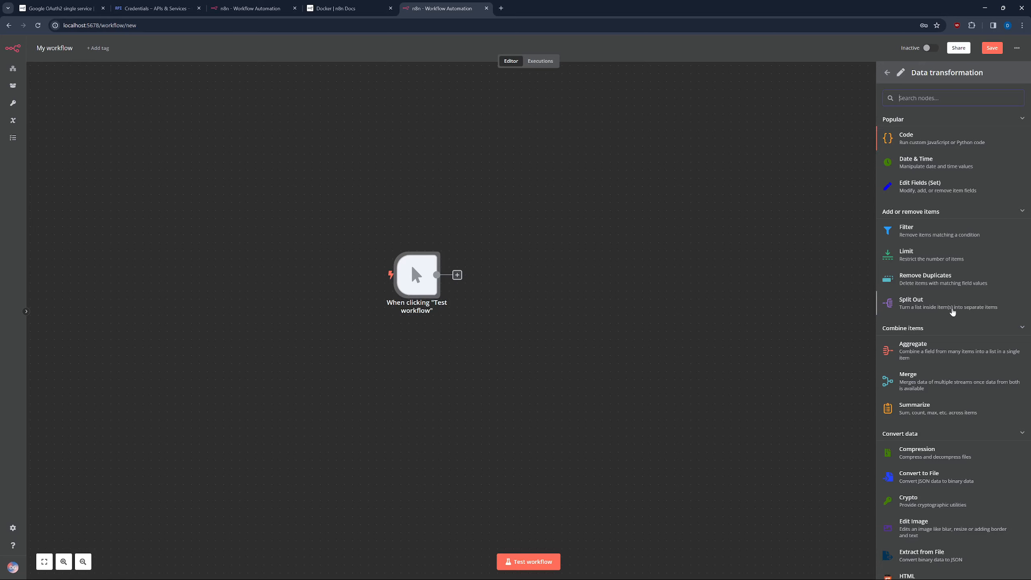
scroll(952, 311, down, 4)
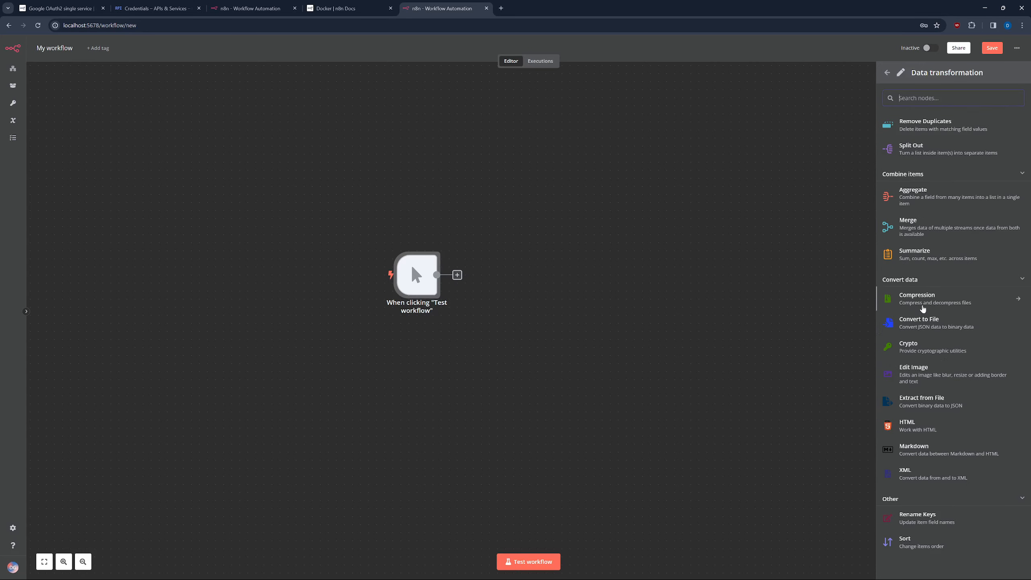
click(887, 72)
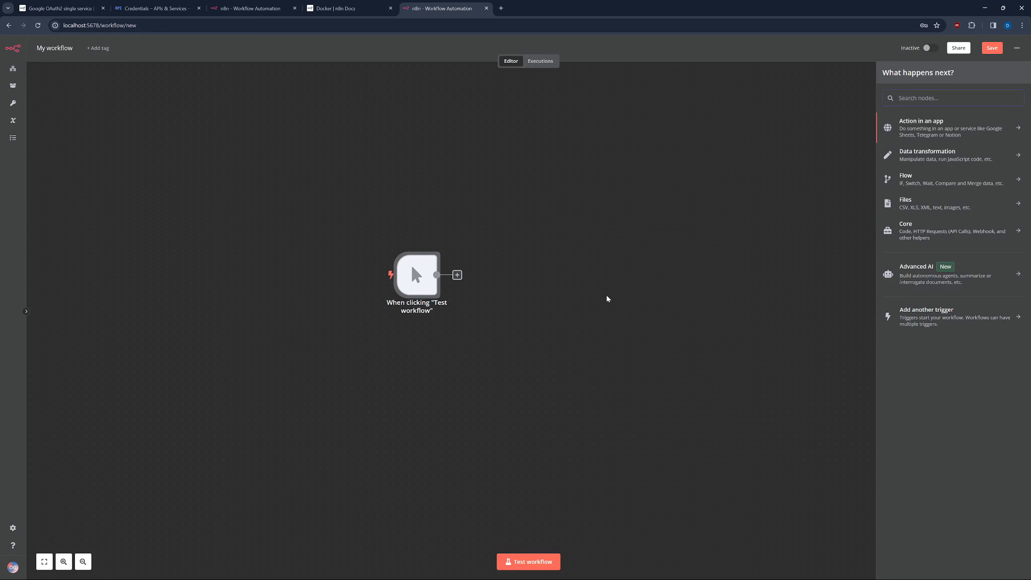
click(584, 295)
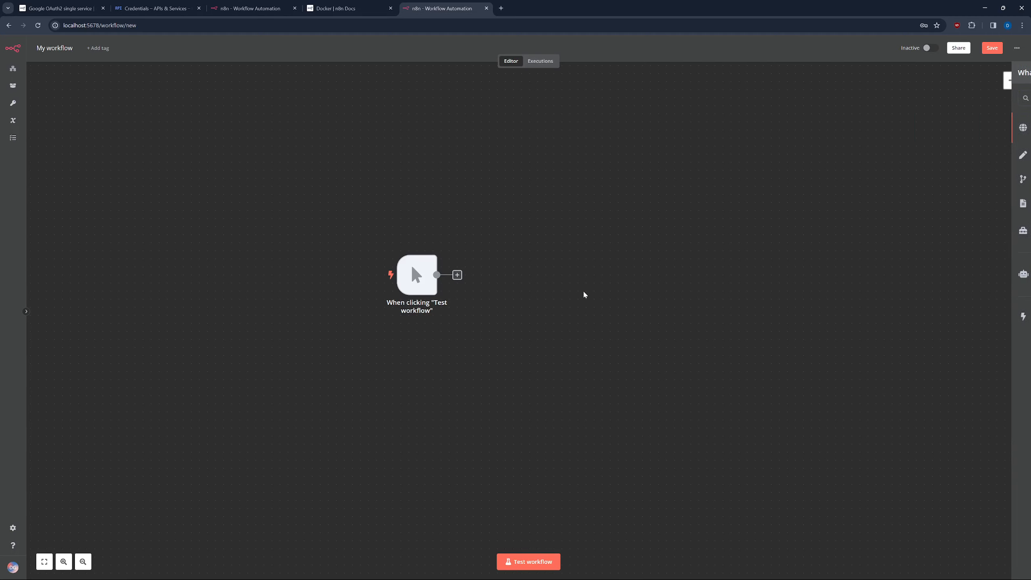
Save the workflow and rename it to 'youtube workflow'.
key(ctrl+s)
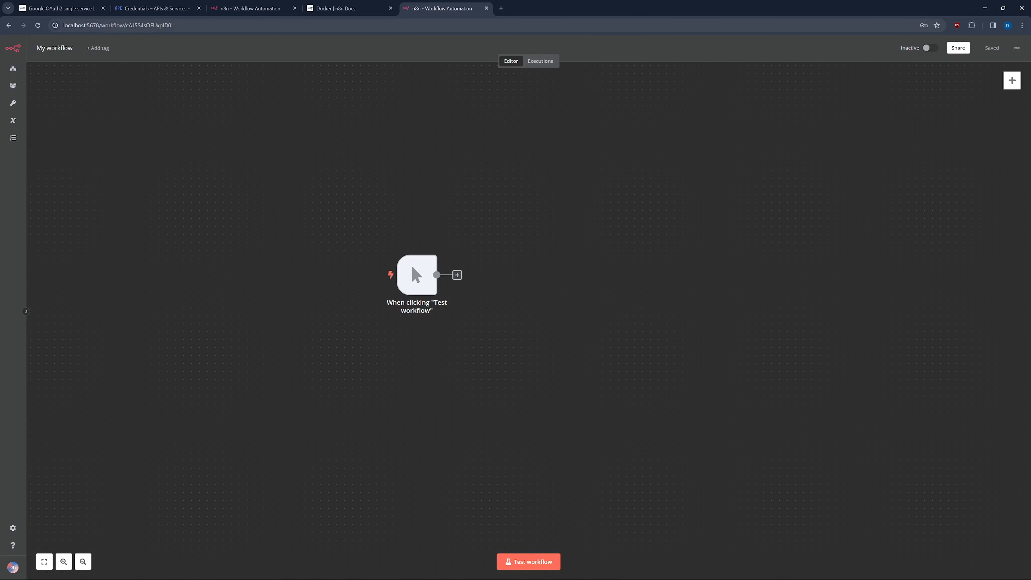
click(69, 52)
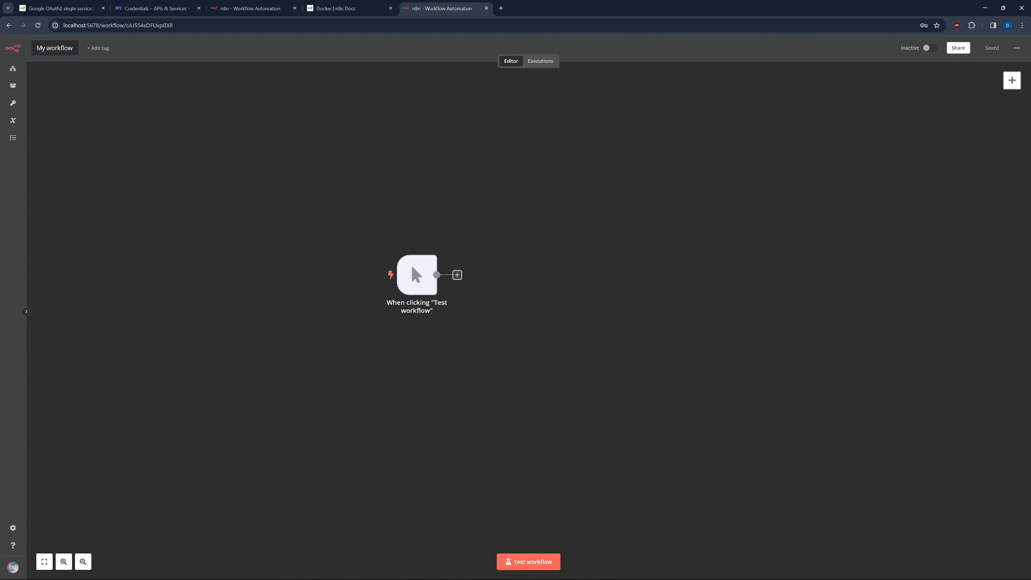
key(ctrl+a)
text(youtube worksh)
key(BackSpace)
key(BackSpace)
text(flow)
key(Return)
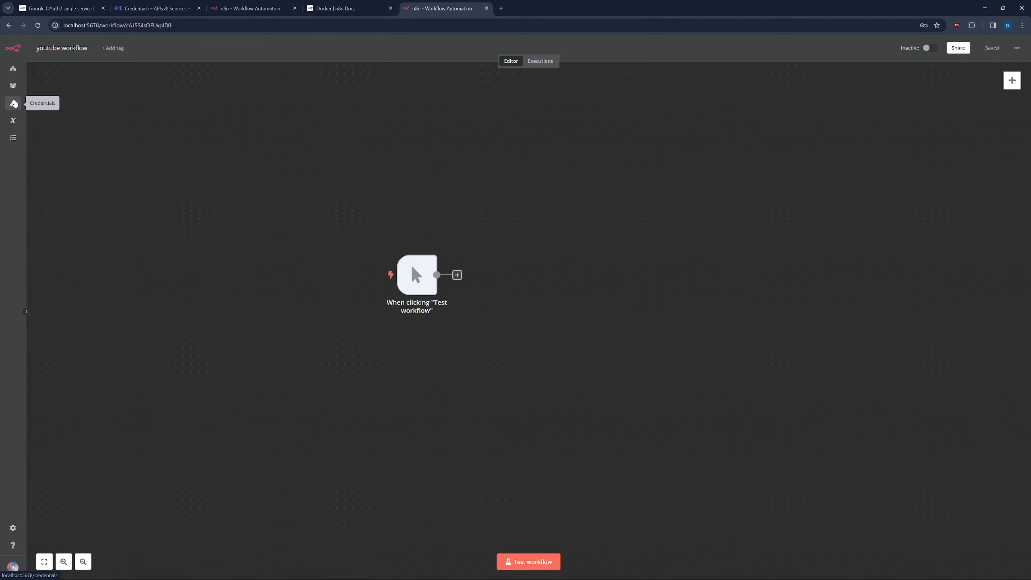
From Credentials, add a YouTube OAuth2 API credential and decline the browser's password prompt.
click(13, 103)
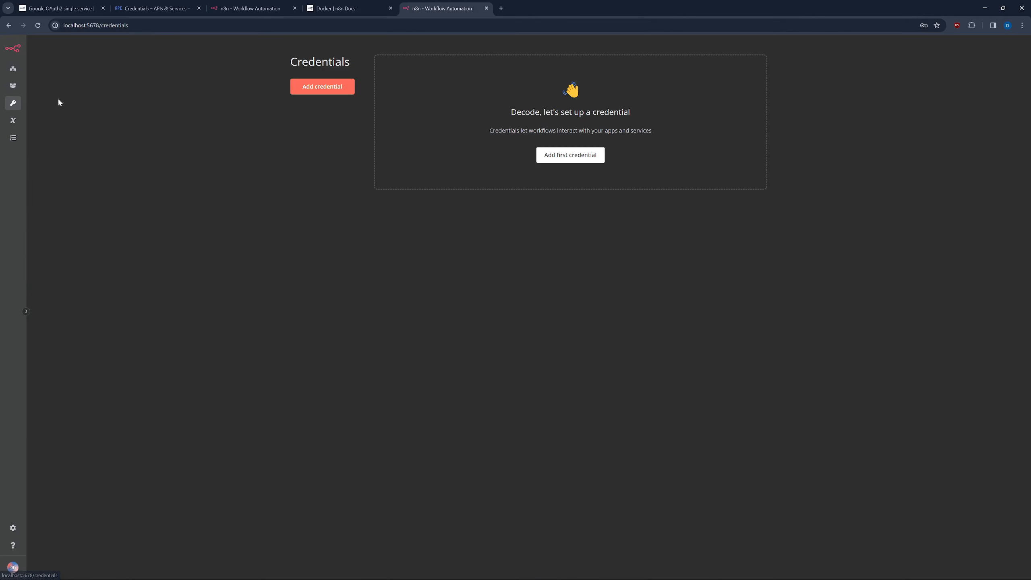
click(570, 156)
text(youtu)
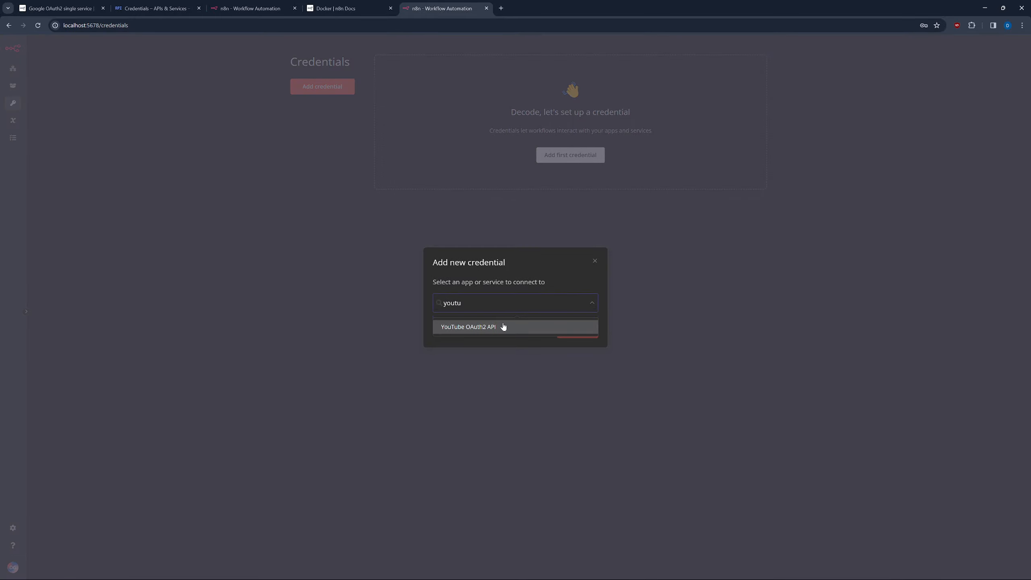
click(504, 326)
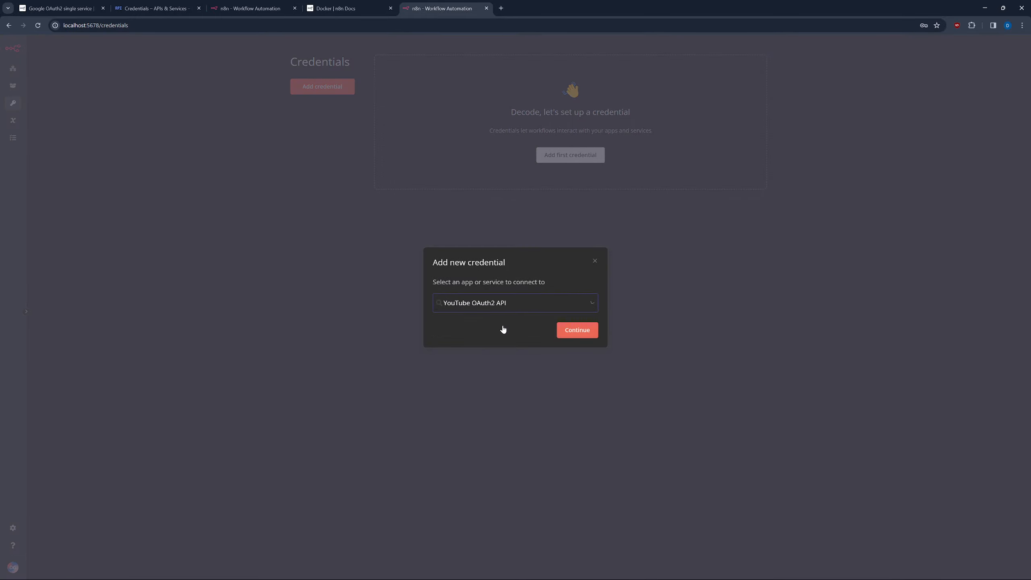
click(568, 332)
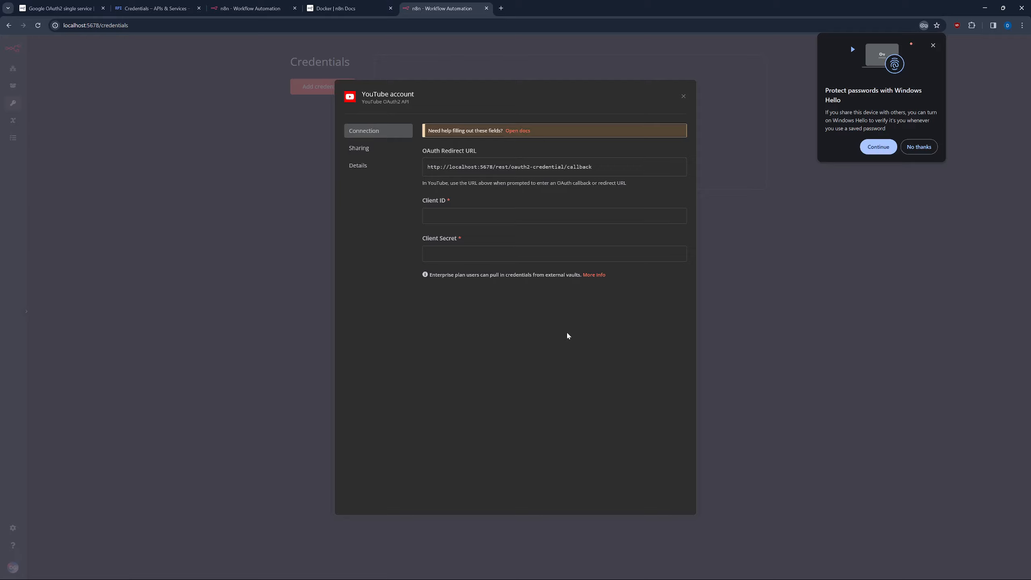
click(925, 146)
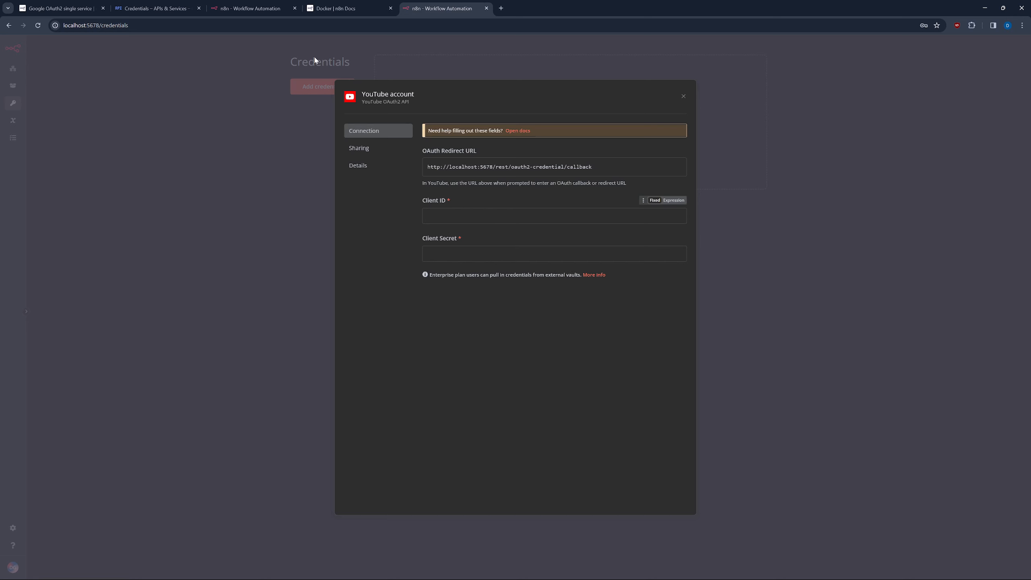
click(260, 9)
Close the extra n8n tab and expand the step 1 screenshot in the Google OAuth2 docs.
click(294, 8)
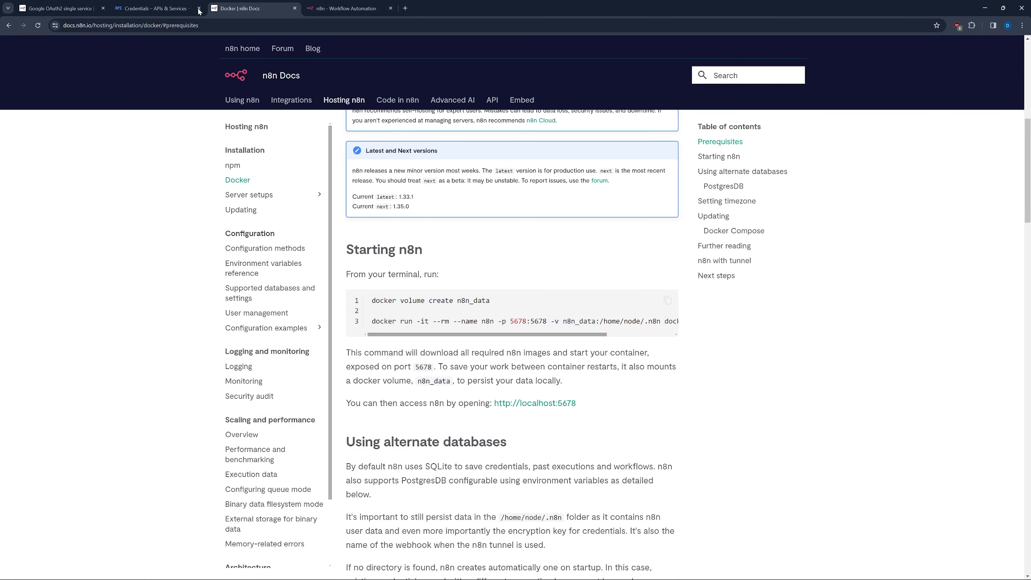
click(175, 11)
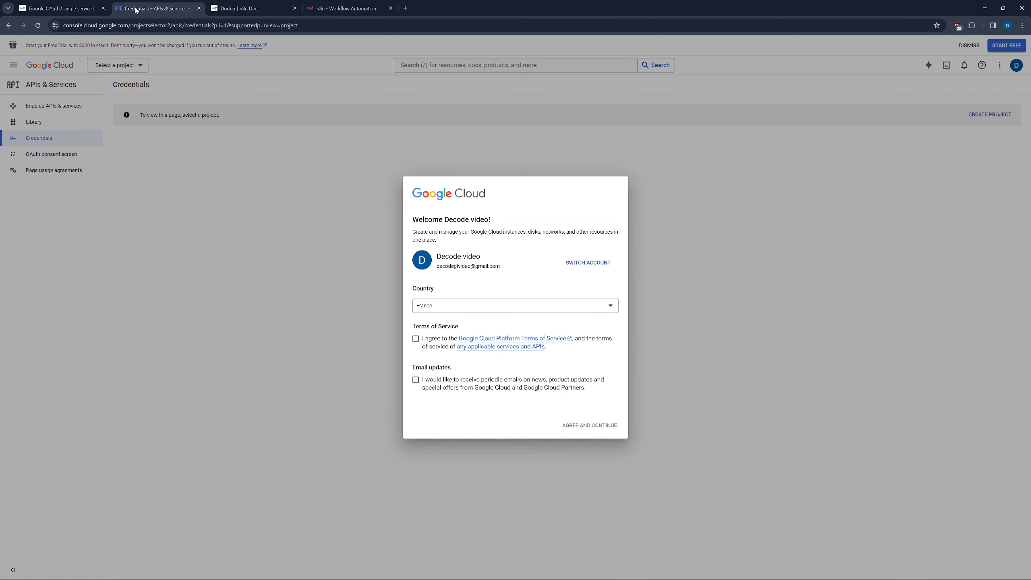
click(63, 8)
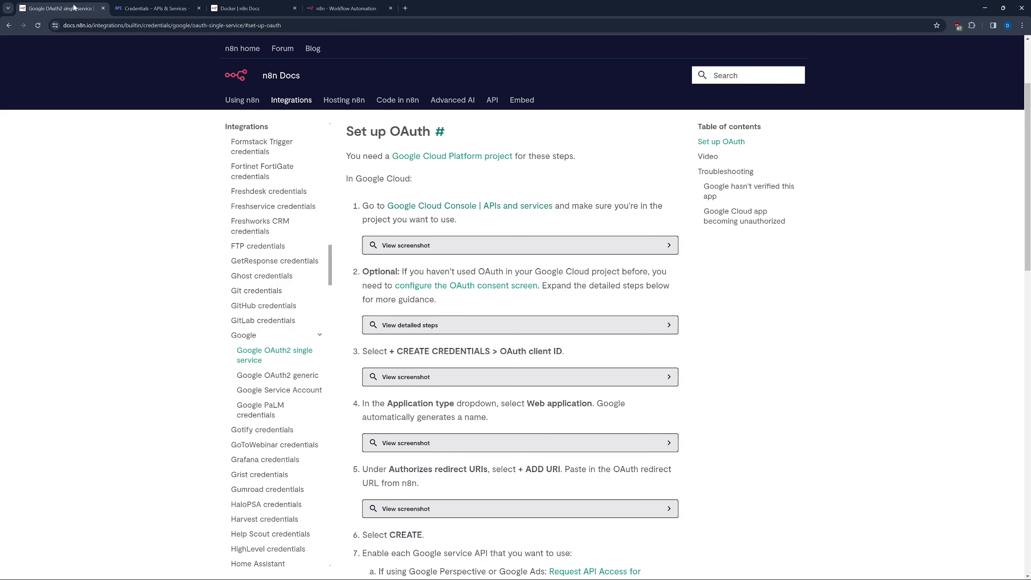
click(425, 246)
scroll(436, 191, up, 3)
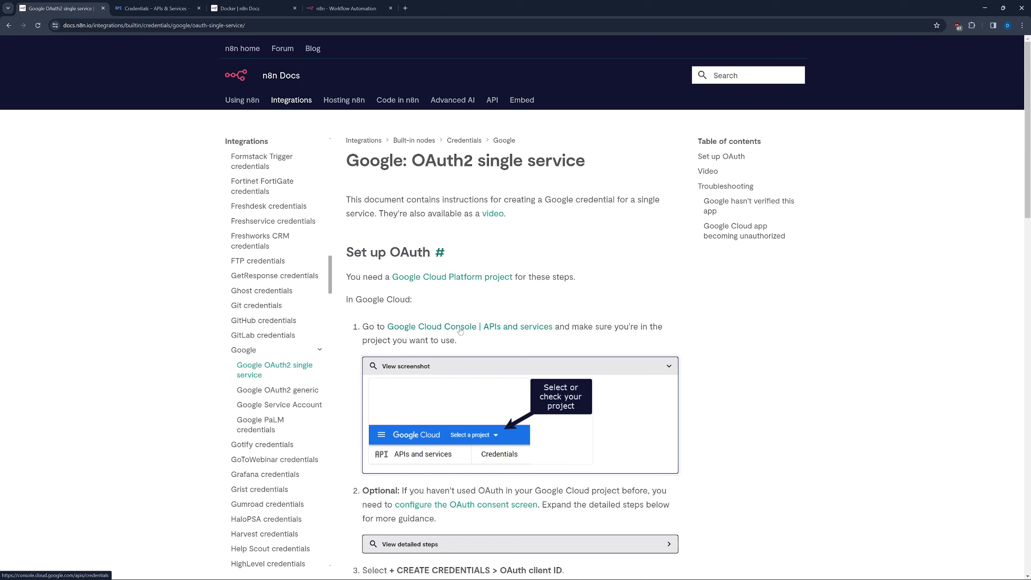
Open Google's 'Create a Google Cloud project' guide in a new tab and dismiss the profile prompt.
click(458, 278)
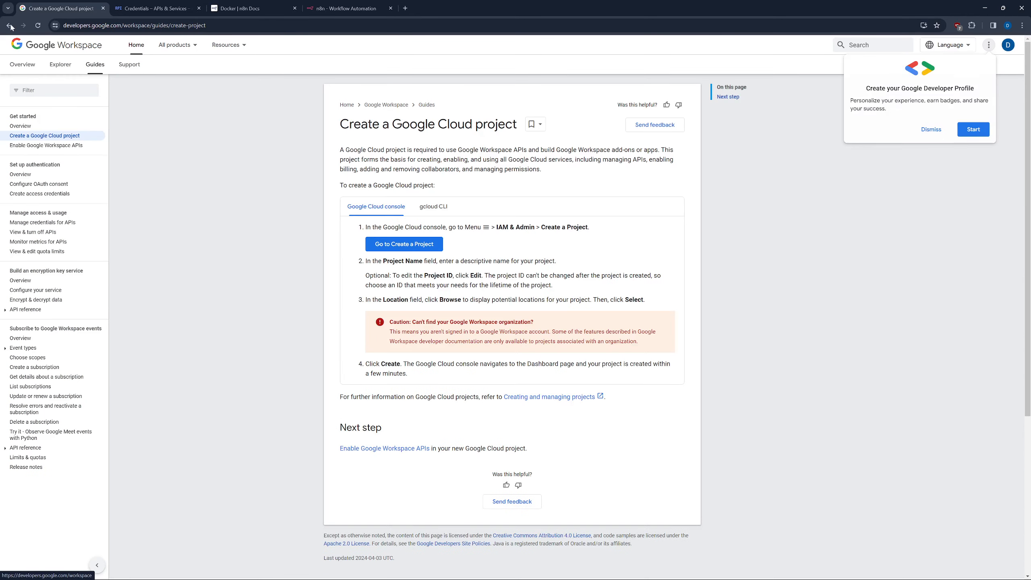
click(10, 27)
right_click(461, 279)
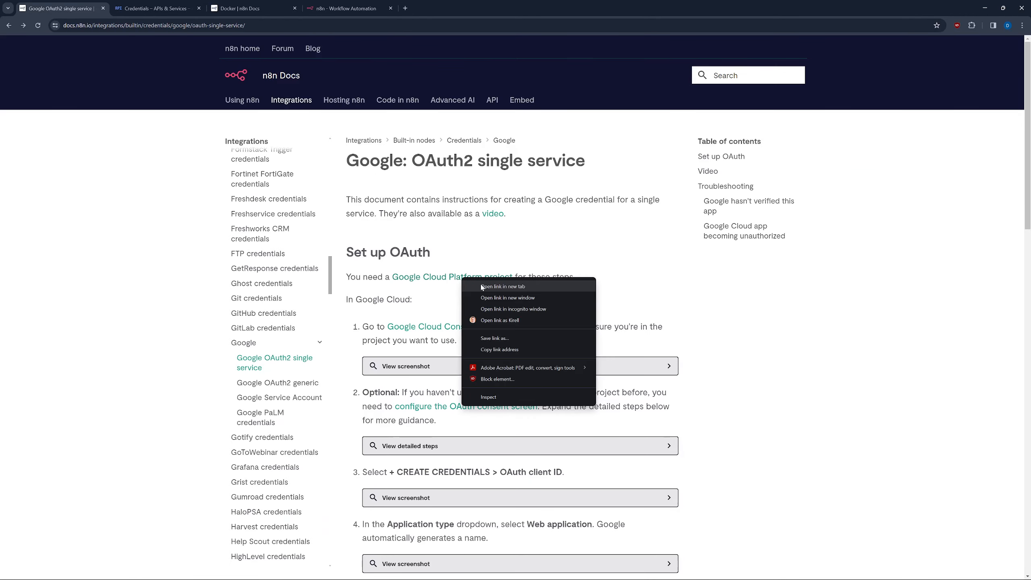
click(502, 287)
click(154, 8)
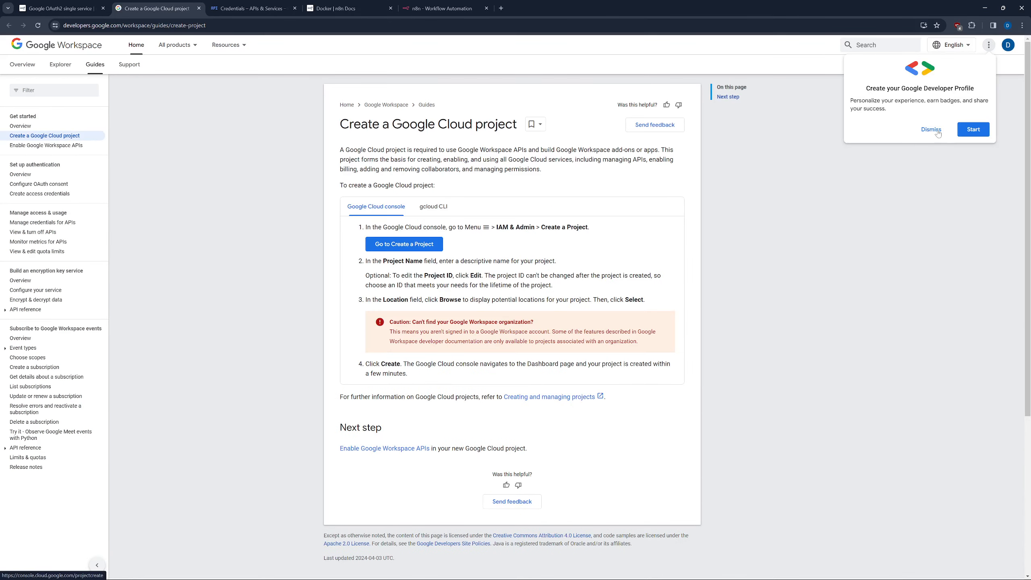
click(936, 130)
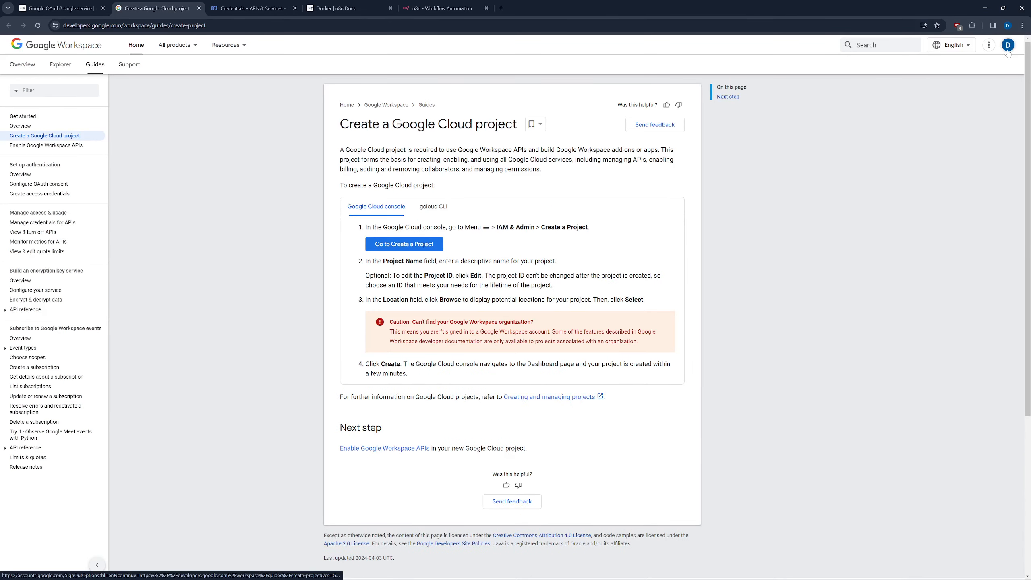
Open the new project form and accept the Google Cloud terms of service.
click(399, 244)
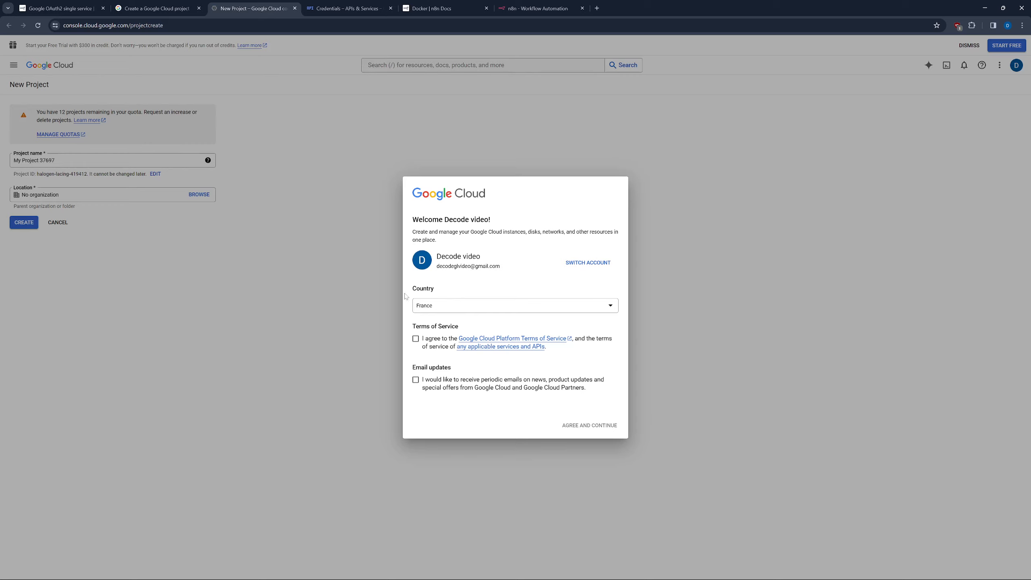
click(415, 339)
click(587, 425)
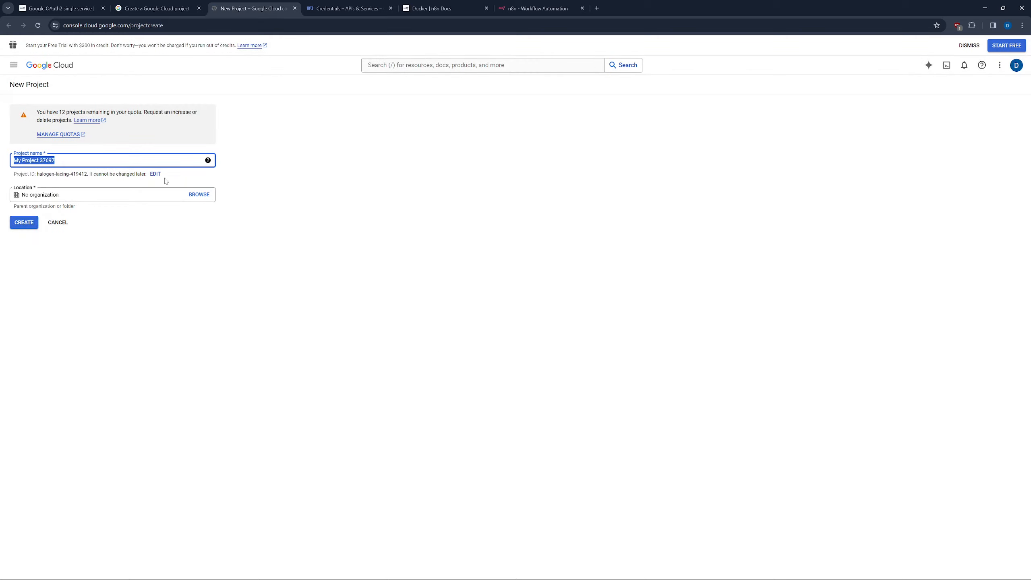
Name the project 'n8n-youtube' and create it.
text(youtubv)
key(BackSpace)
key(BackSpace)
key(BackSpace)
key(BackSpace)
key(BackSpace)
key(BackSpace)
key(BackSpace)
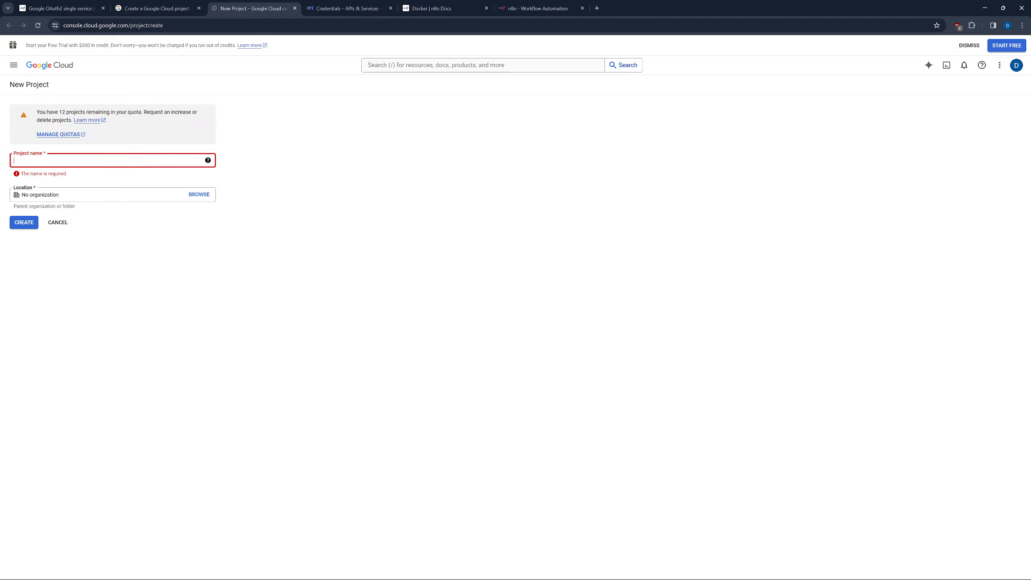
text(y)
key(BackSpace)
text(n8n)
click(17, 223)
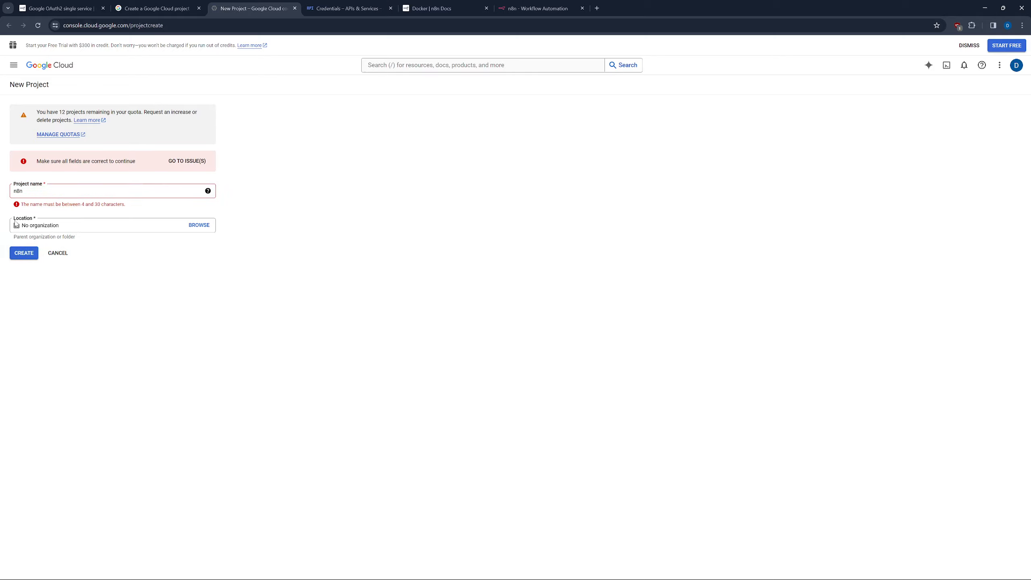
click(23, 191)
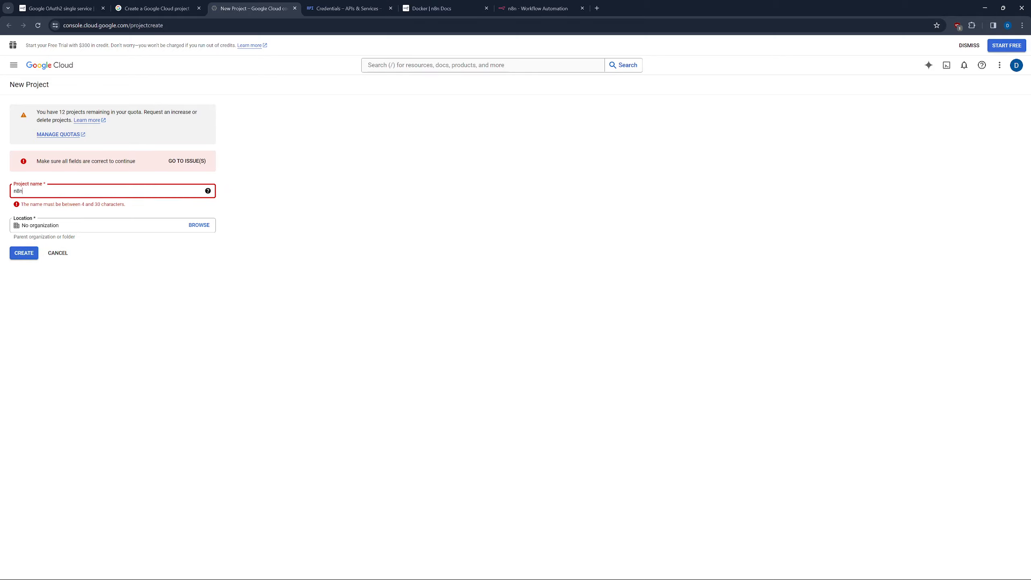
text(-youtubv)
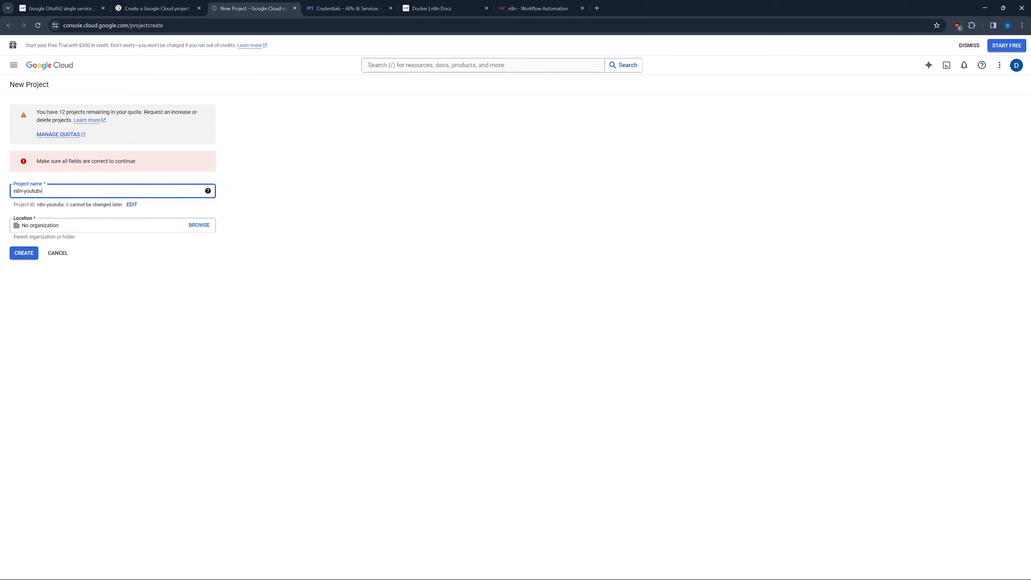
click(24, 254)
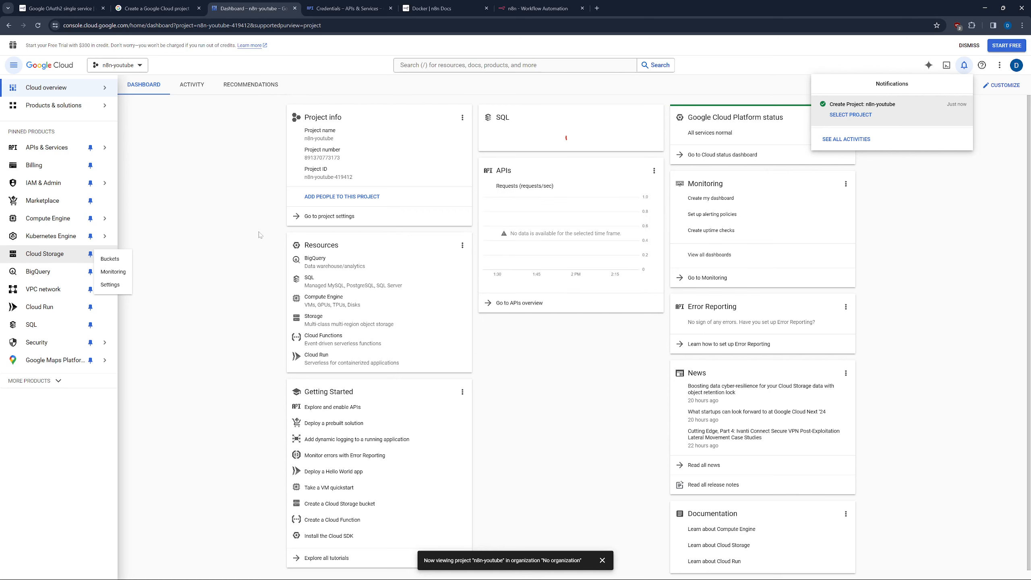
Close the notifications and navigate through APIs & Services to the API Library.
click(880, 192)
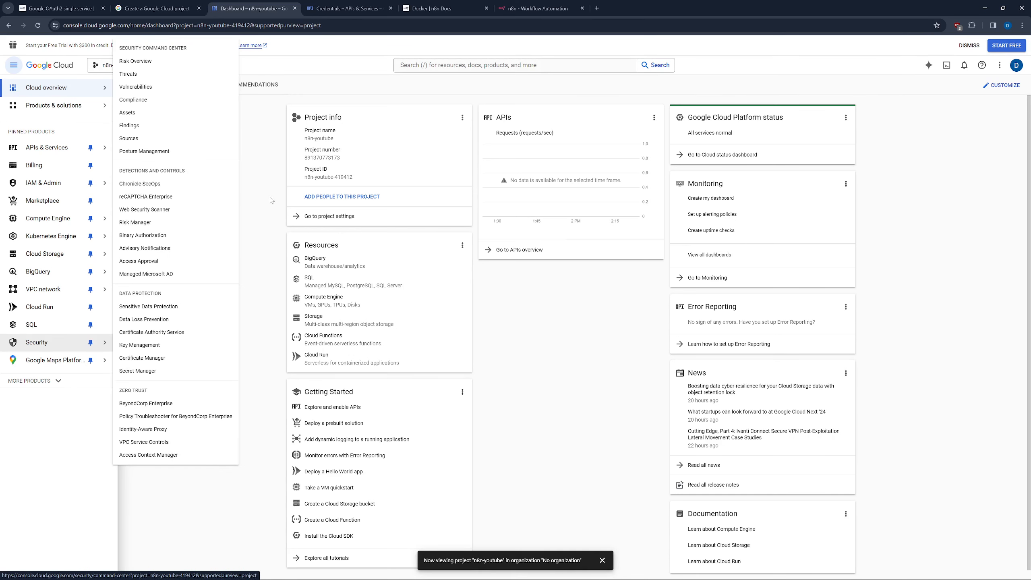
mouse_move(58, 151)
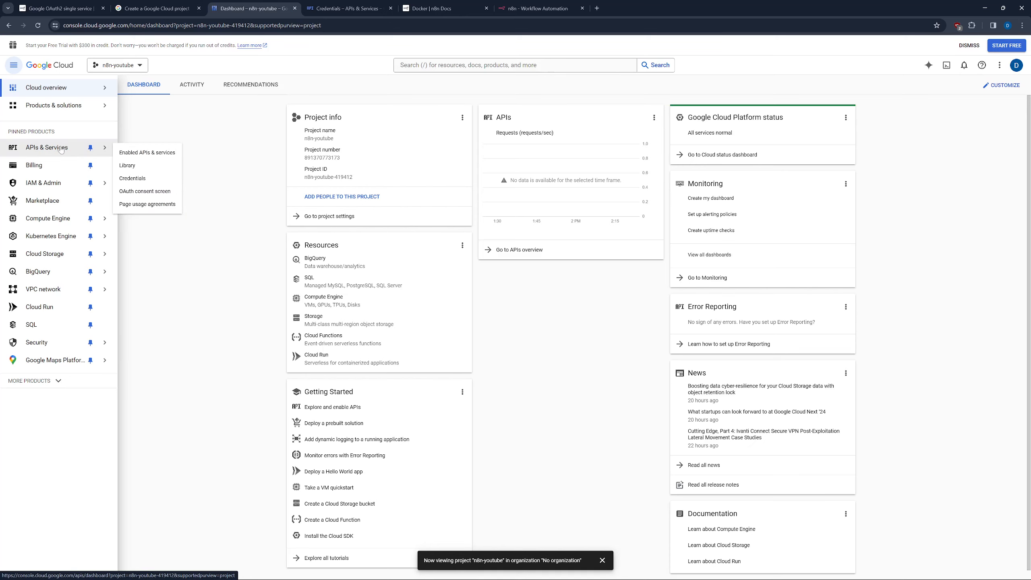
click(61, 150)
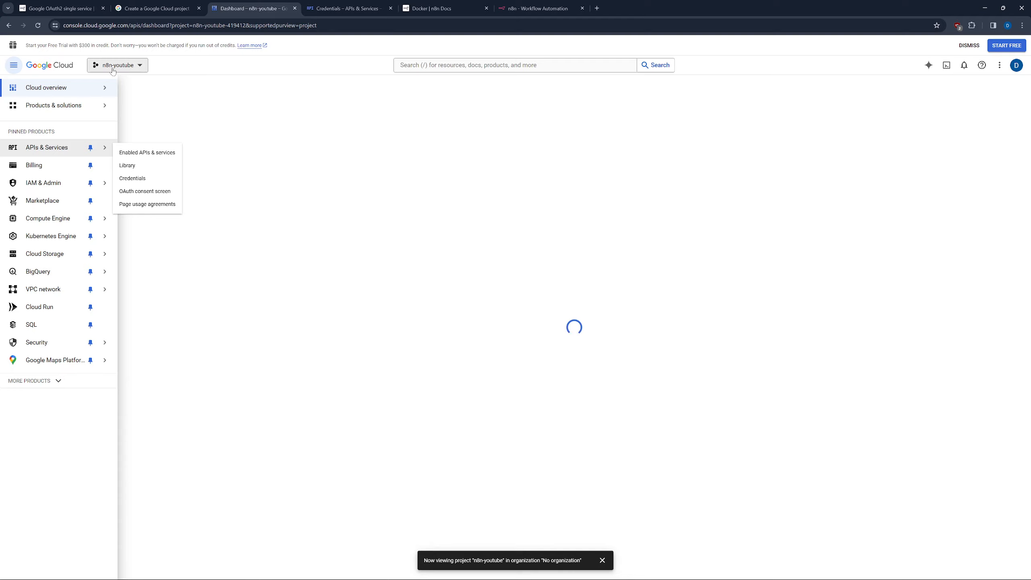
click(155, 153)
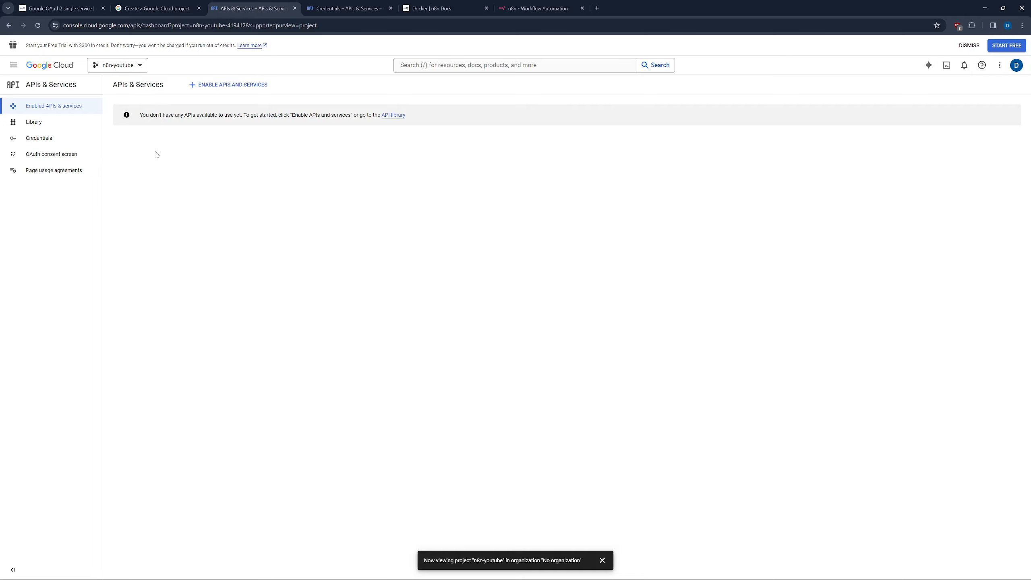
click(391, 117)
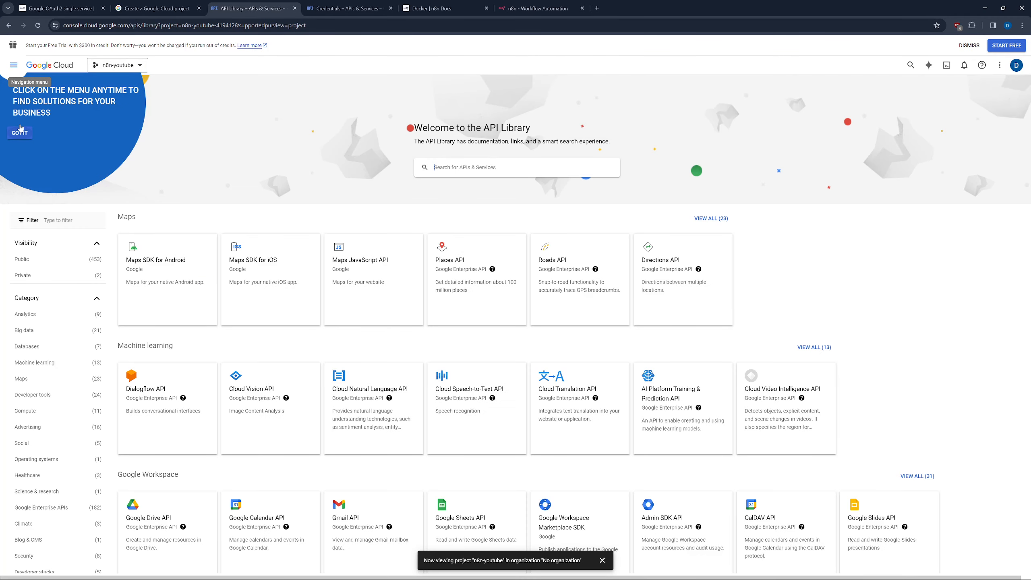
click(9, 25)
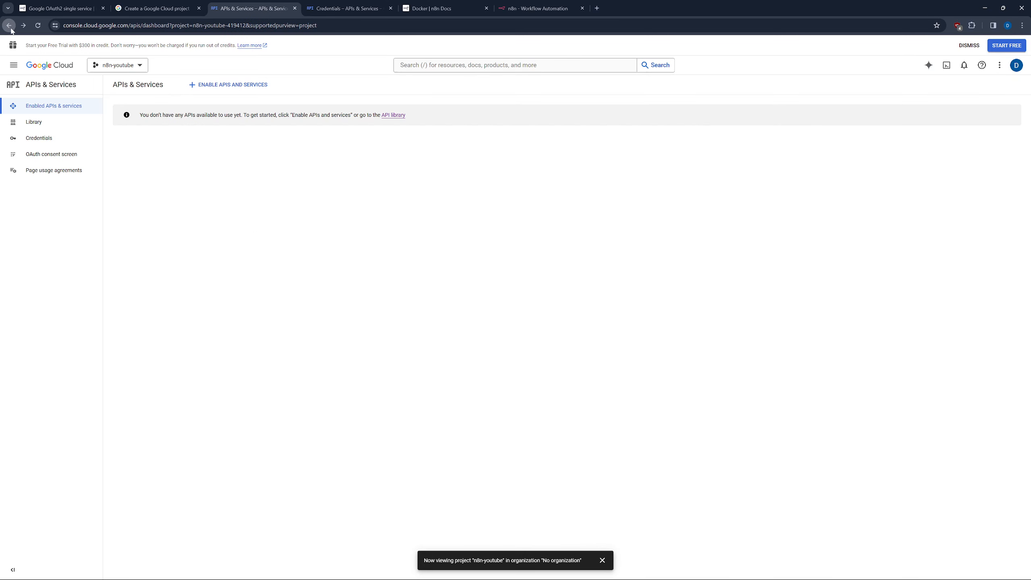
click(220, 87)
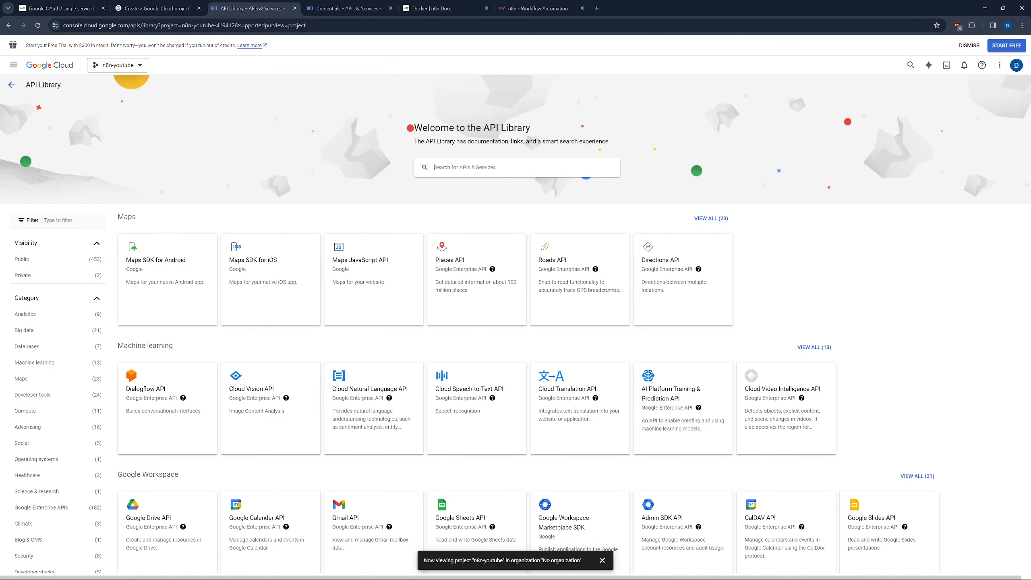
Search for YouTube Data API v3, open it, and enable it.
text(youtu)
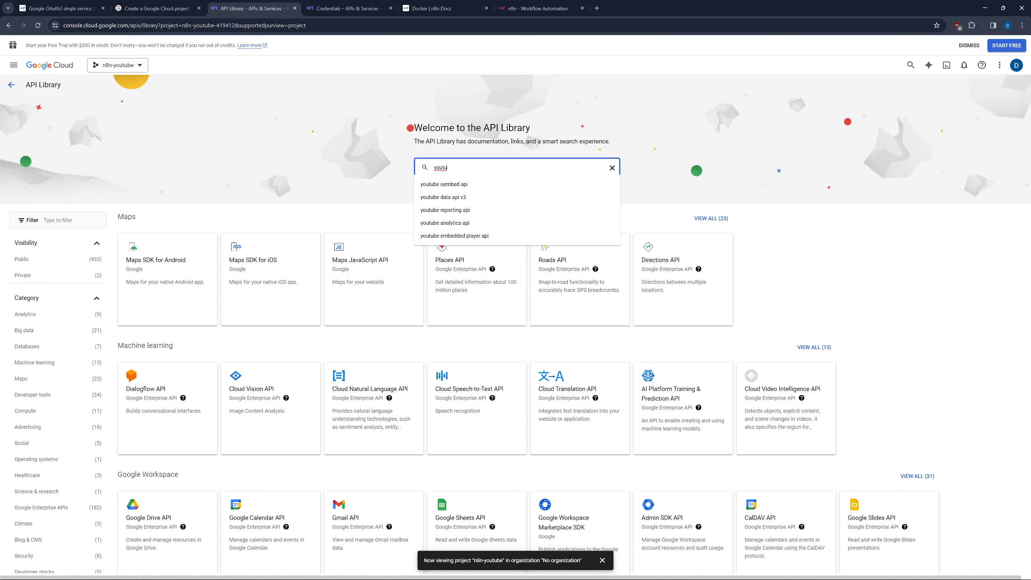
click(443, 197)
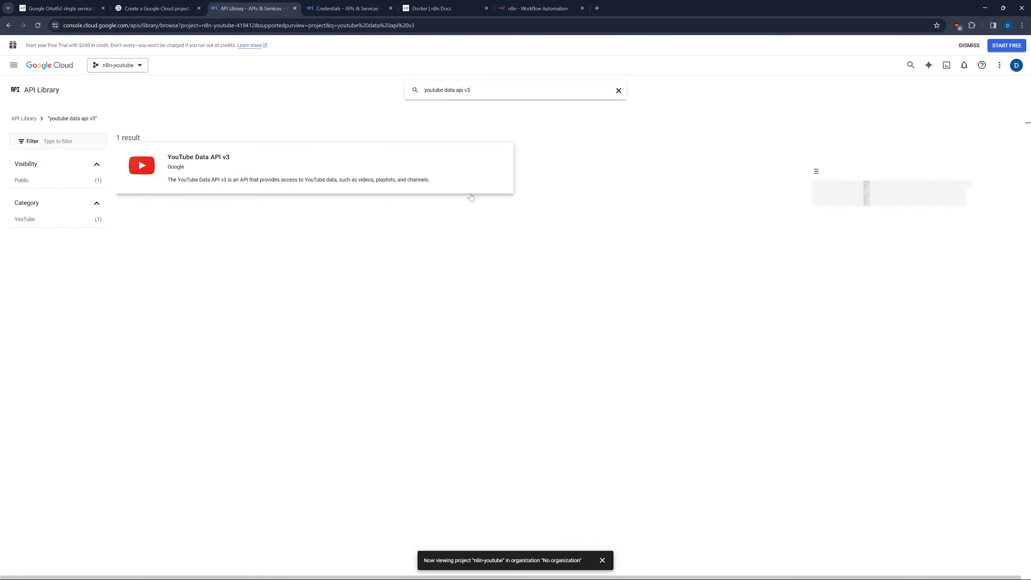
click(223, 177)
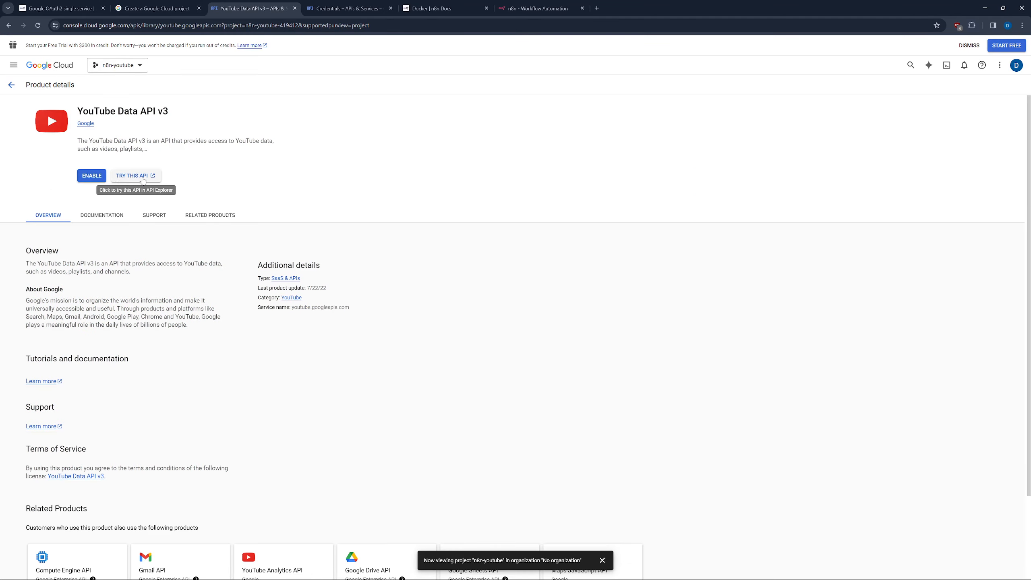
click(103, 176)
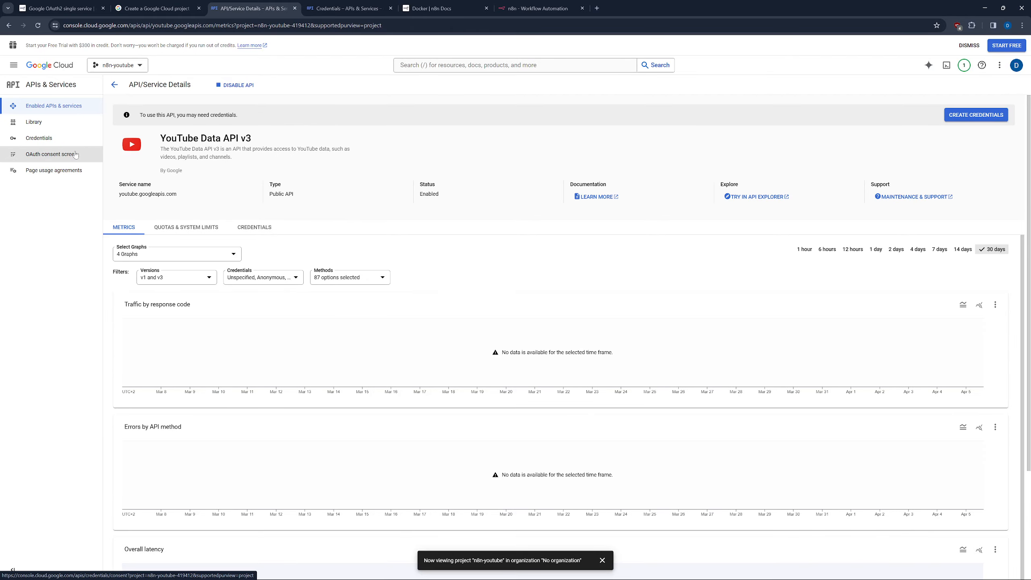
Start an OAuth consent screen registration with the External user type.
click(75, 154)
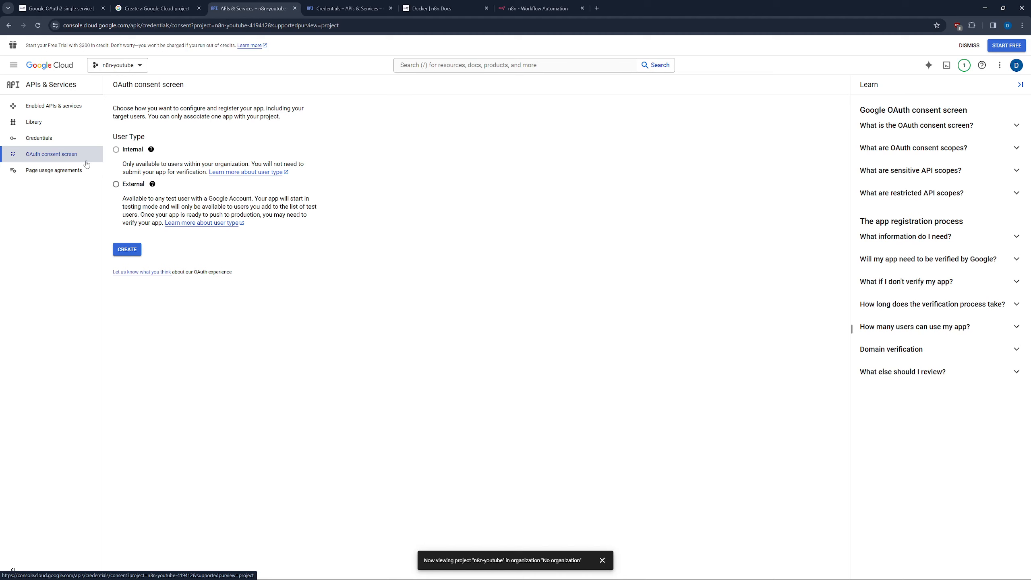
click(116, 184)
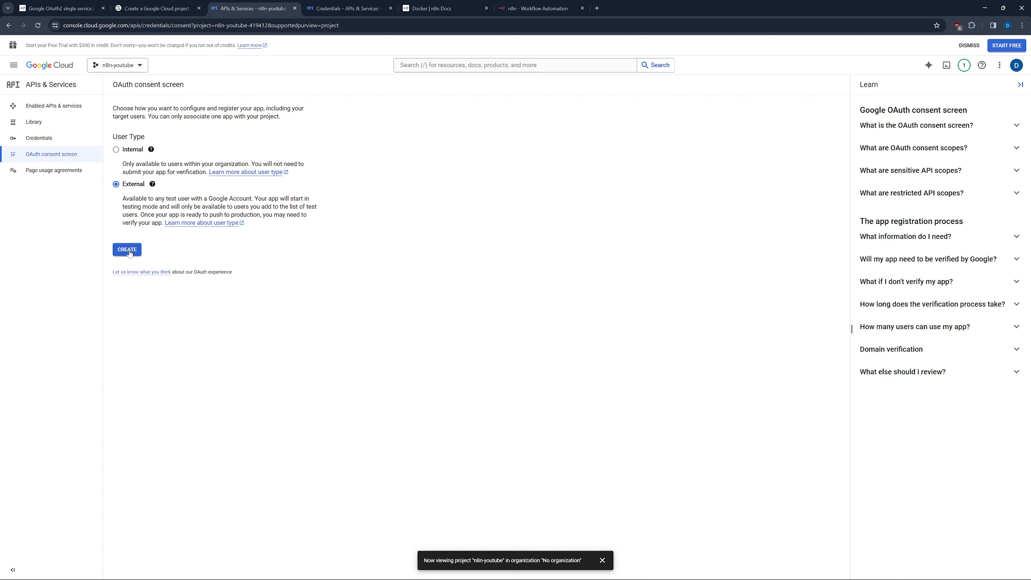
mouse_move(137, 151)
click(127, 251)
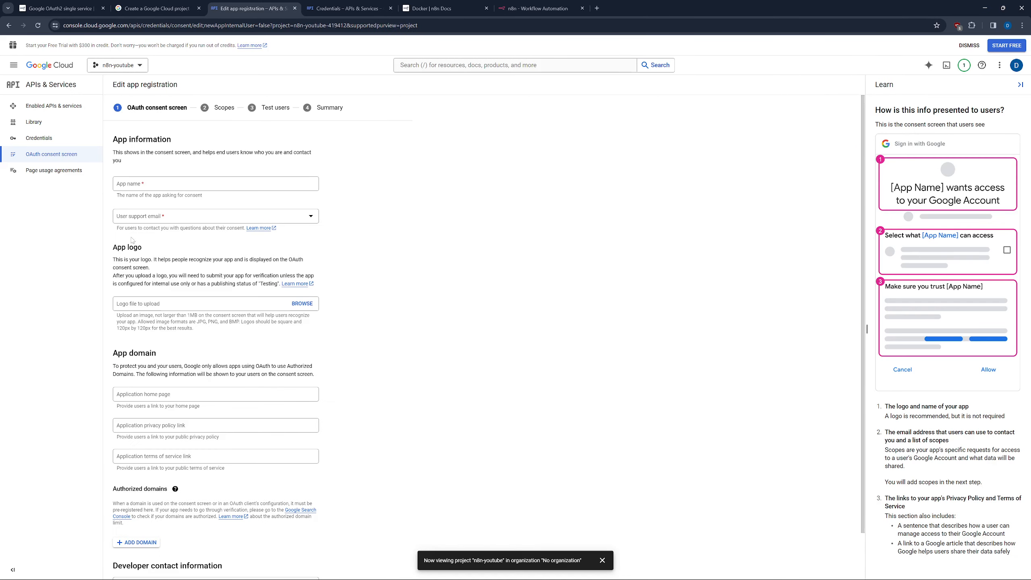
Enter app name n8n-youtube, choose the account support email, and add authorized domain example.com.
click(138, 188)
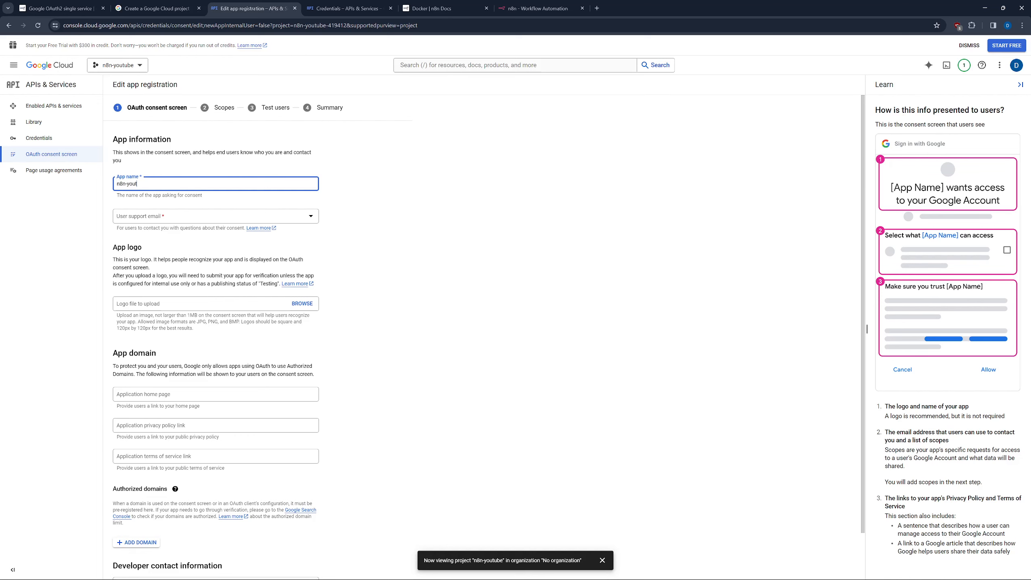
click(142, 213)
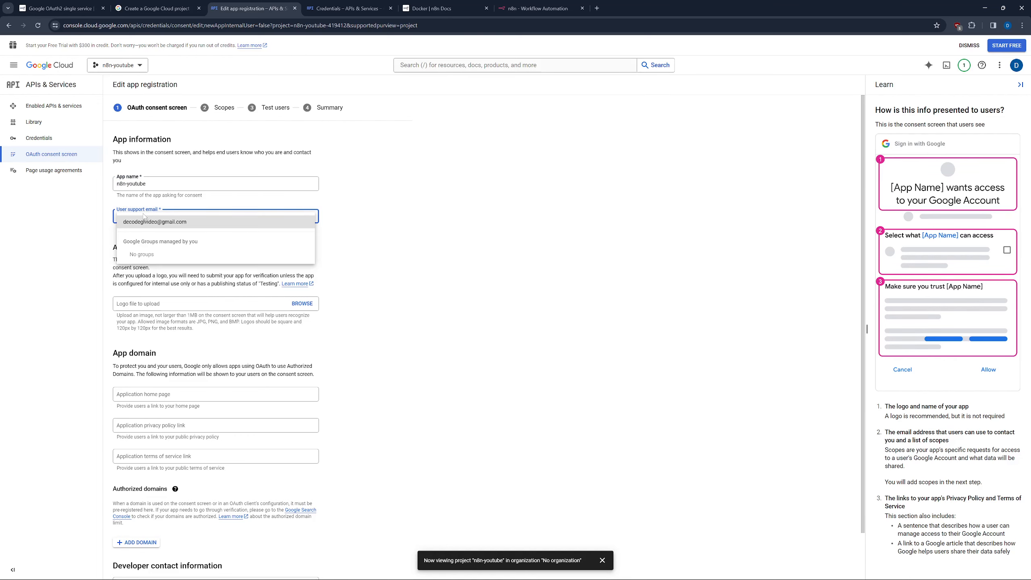
click(148, 225)
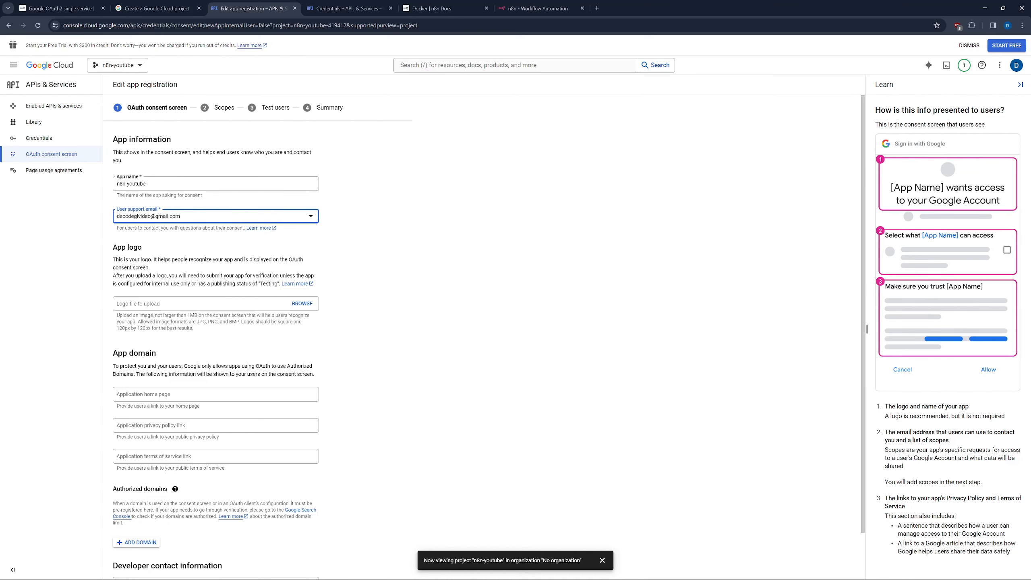
scroll(135, 493, down, 1)
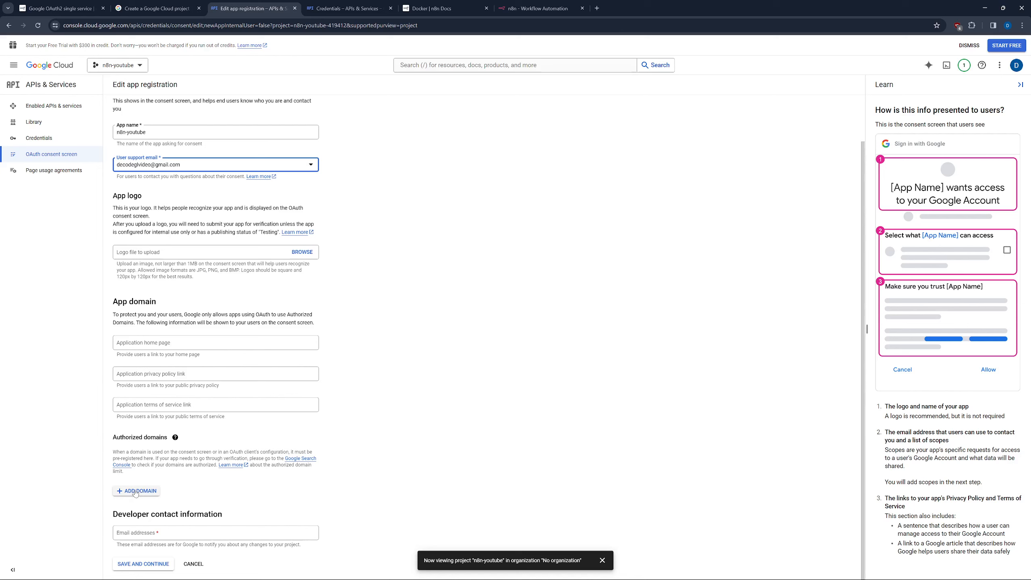
click(135, 491)
text(ex)
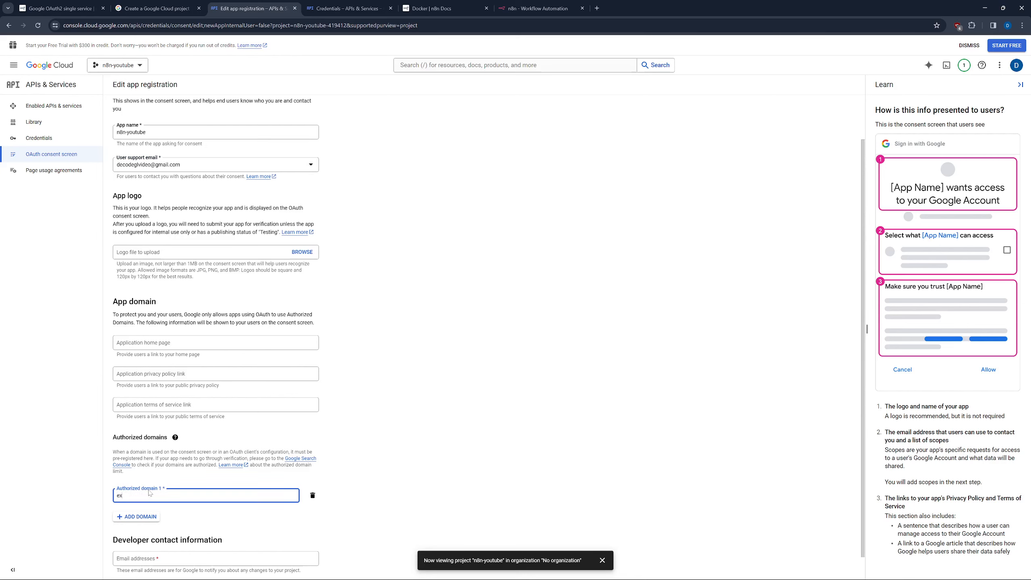
text(ampolk.cp)
click(203, 518)
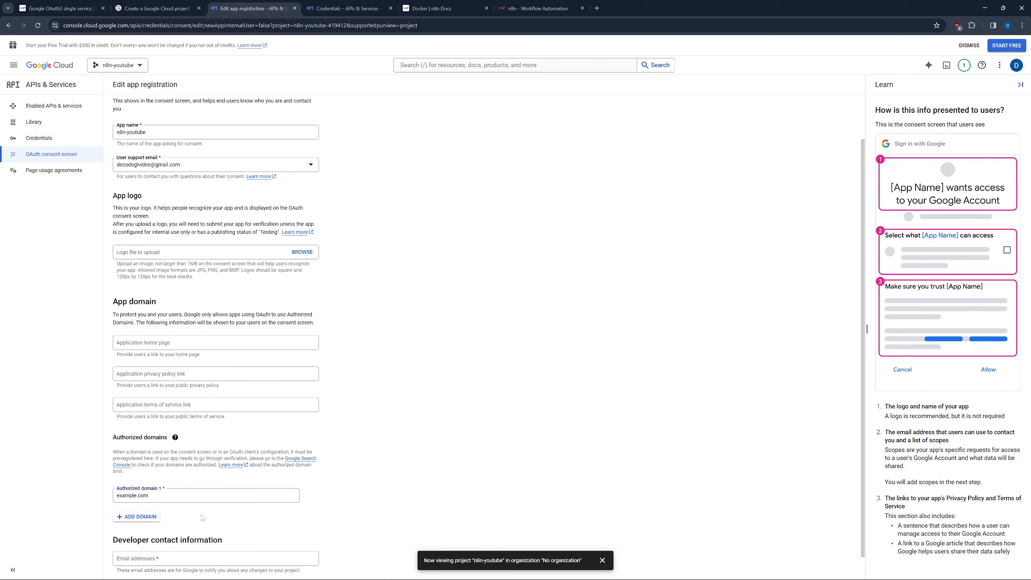
scroll(203, 524, down, 2)
Reconfirm the support email, enter the developer contact email, and save the app information.
click(194, 533)
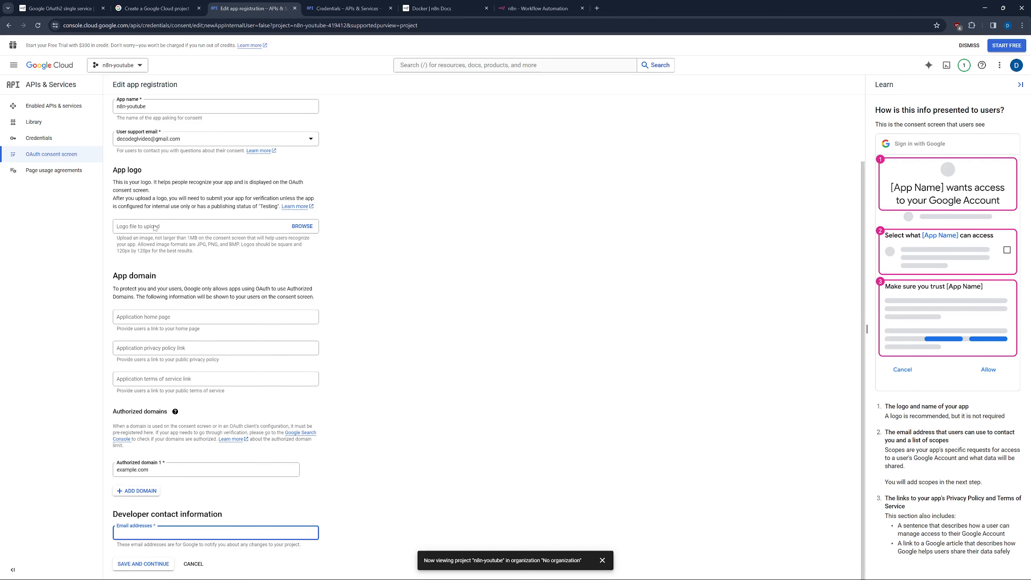
click(187, 137)
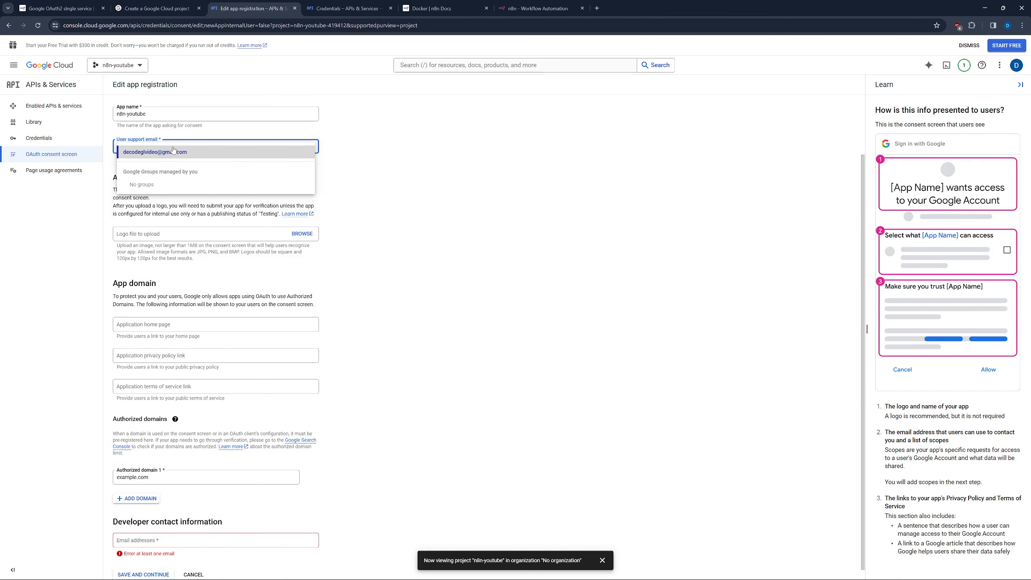
click(173, 151)
key(ctrl+a)
click(193, 148)
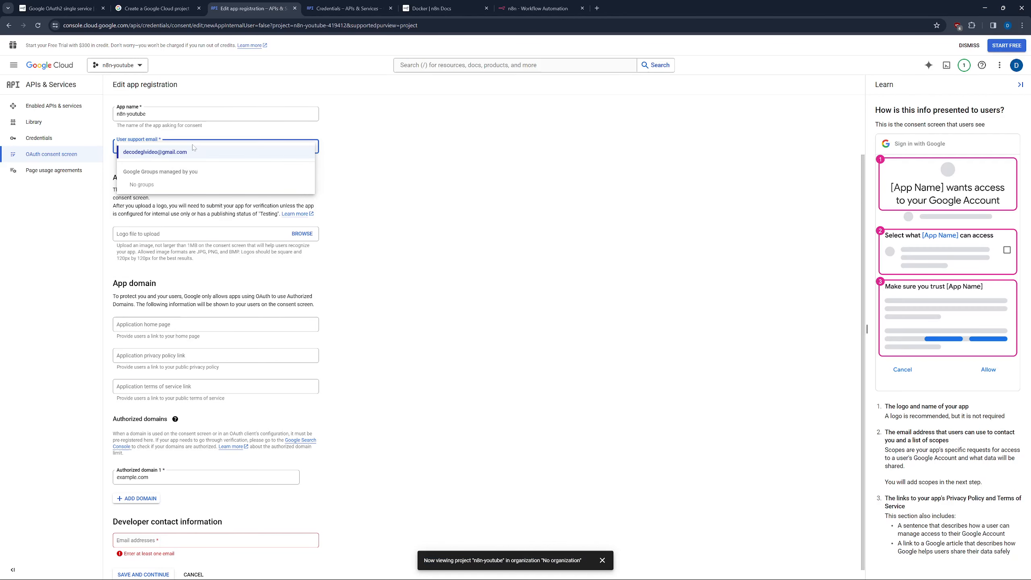
click(191, 154)
click(146, 543)
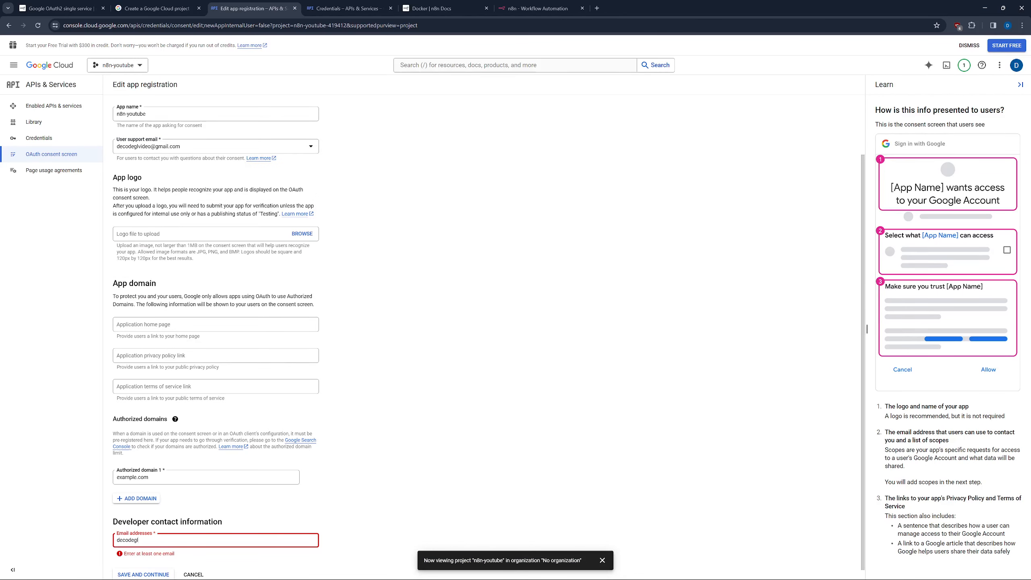
key(Return)
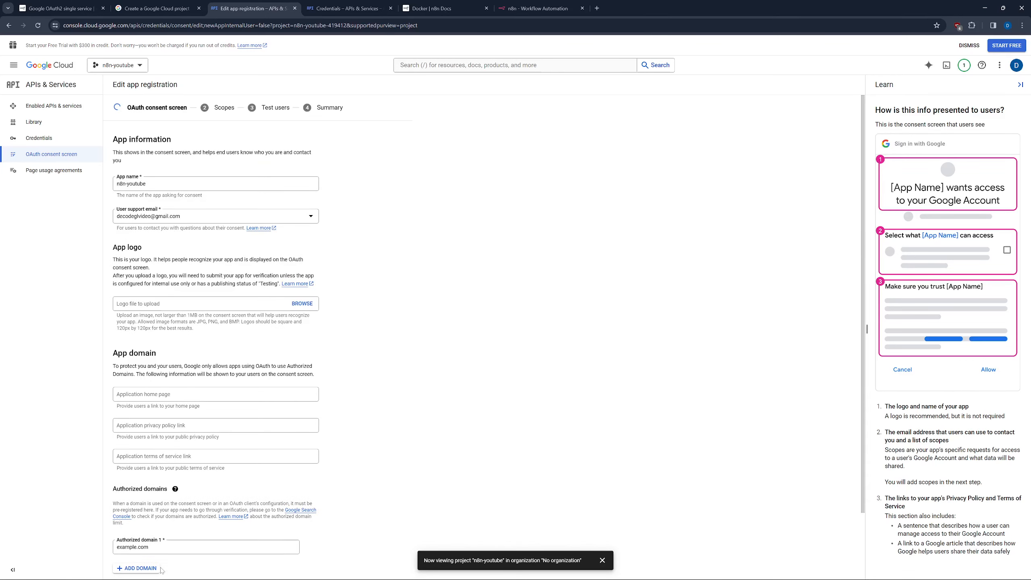
click(165, 564)
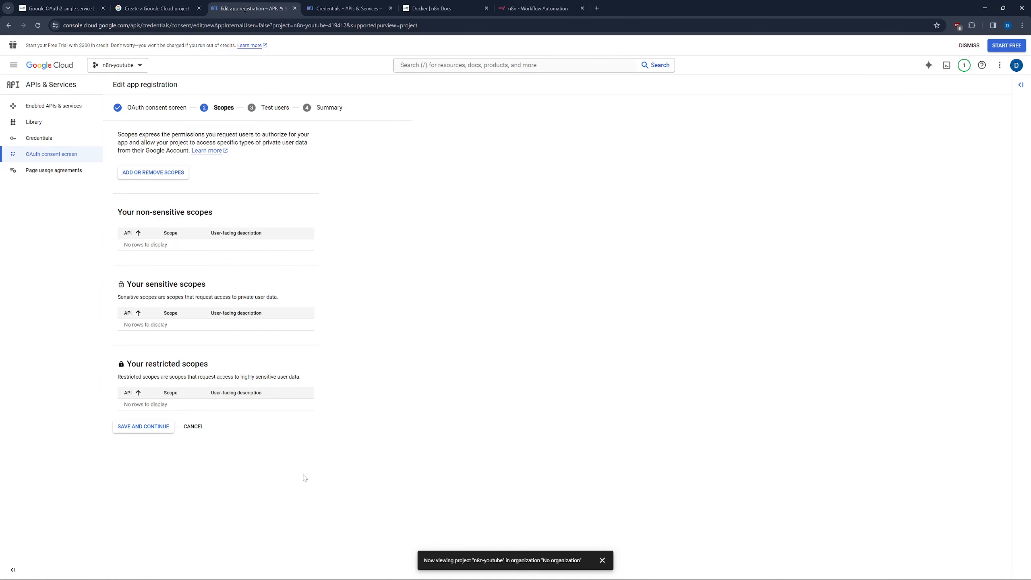
Skip the Scopes and Test users steps and return to the consent screen dashboard.
click(157, 427)
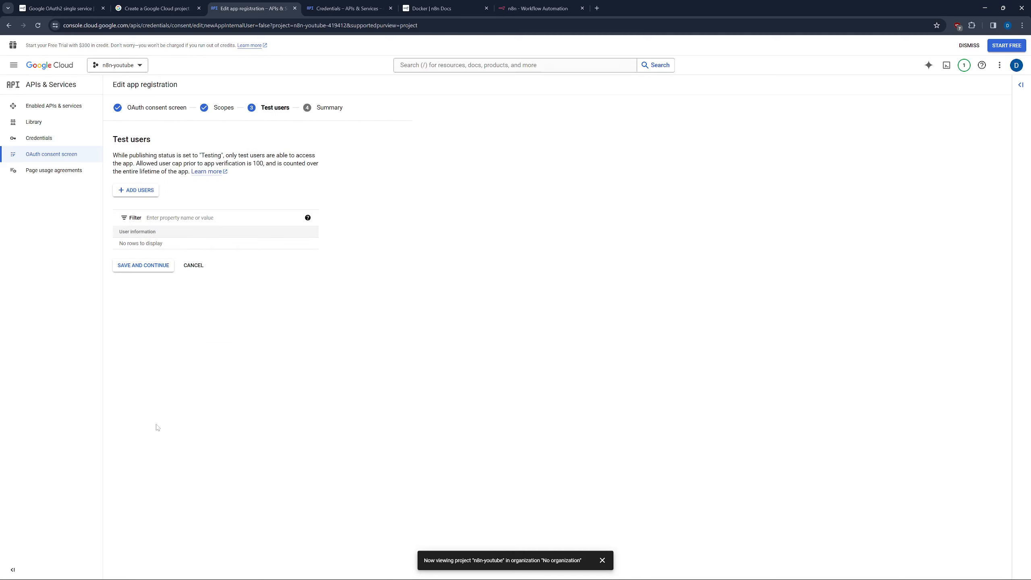
click(146, 266)
scroll(146, 268, down, 1)
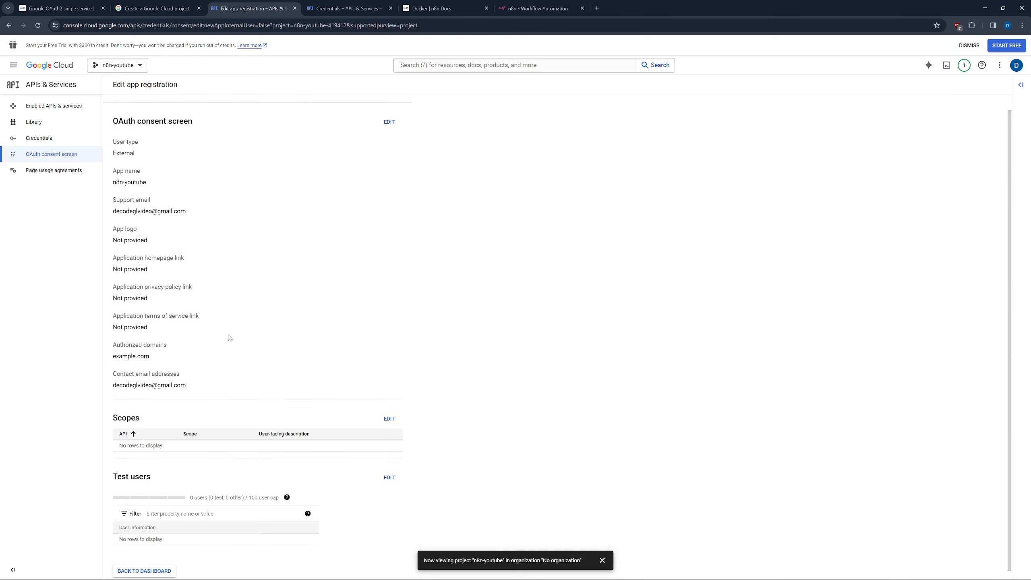
click(154, 564)
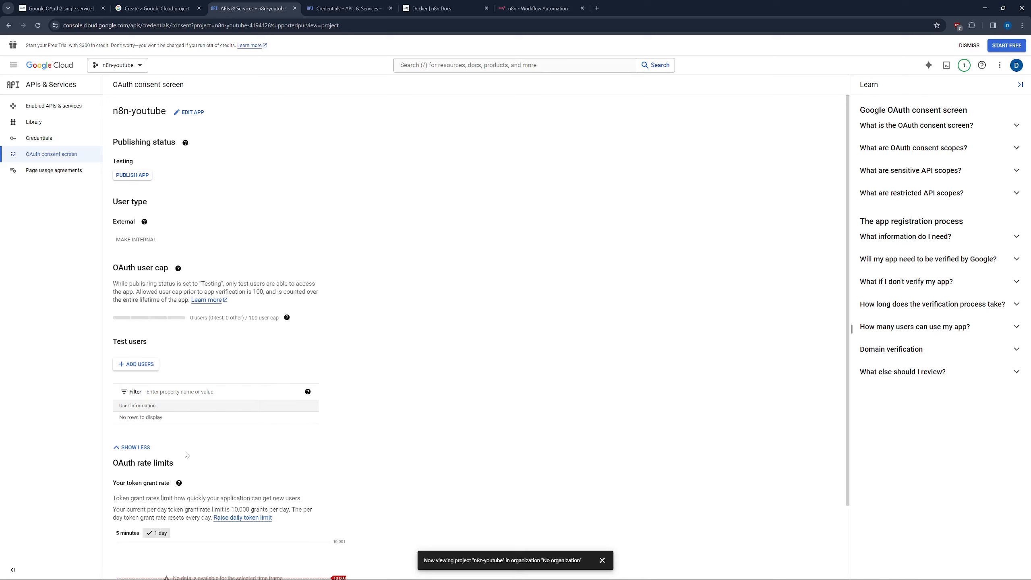
Under Credentials, choose Create Credentials > OAuth client ID.
click(44, 137)
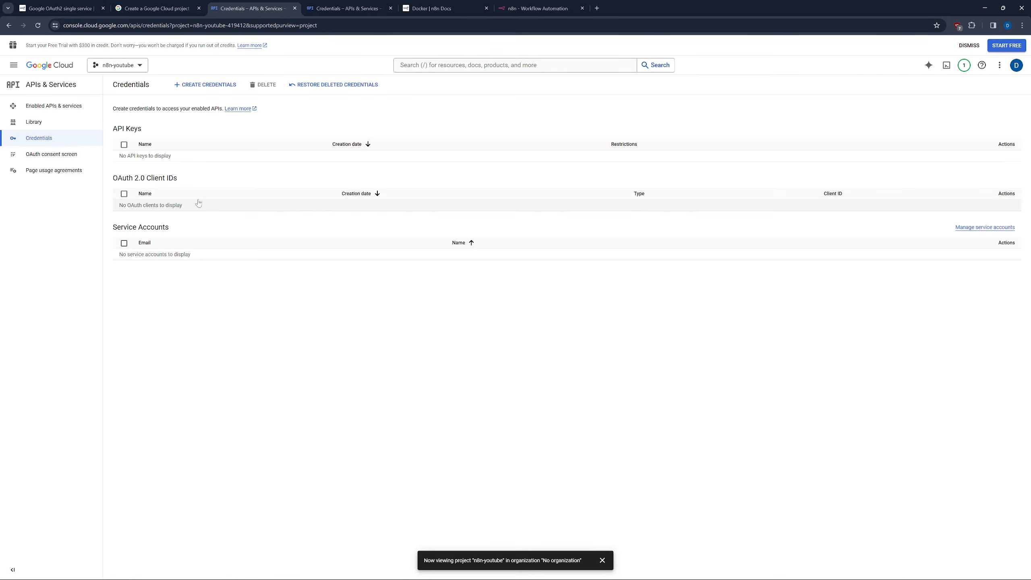
click(221, 89)
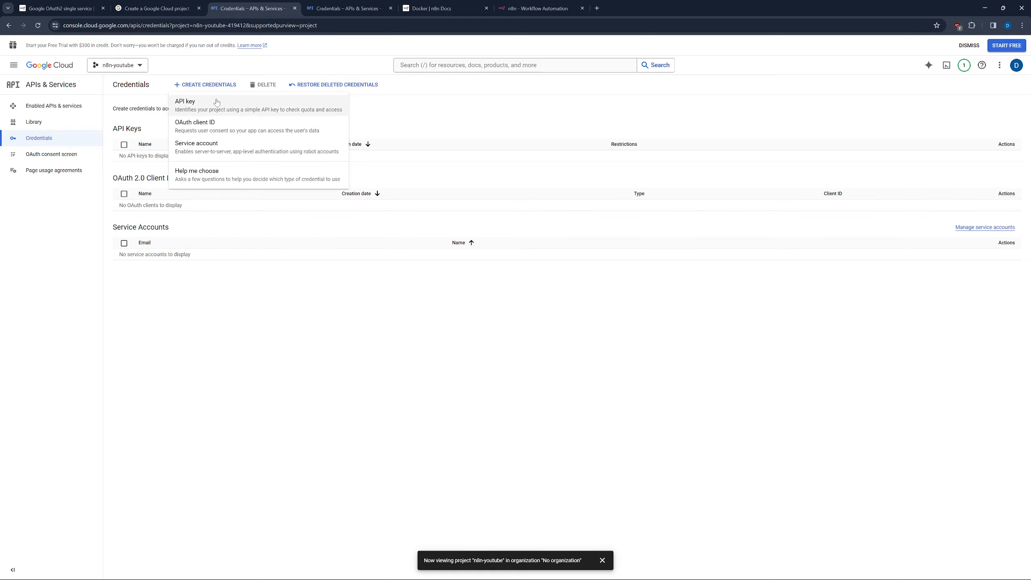
click(202, 128)
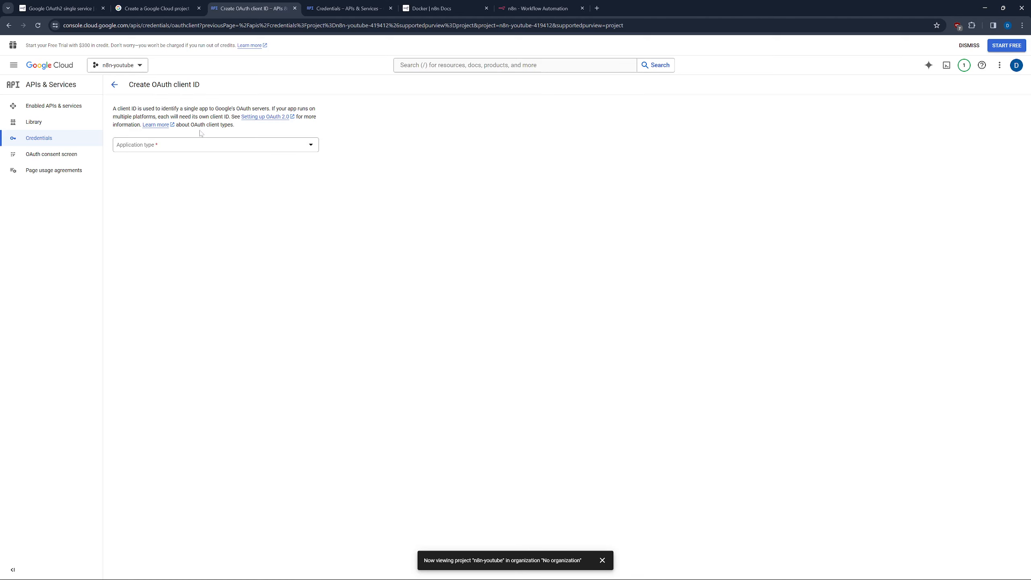
Make the OAuth client a Web application named 'n8n' and add an empty redirect URI entry.
click(183, 146)
click(167, 152)
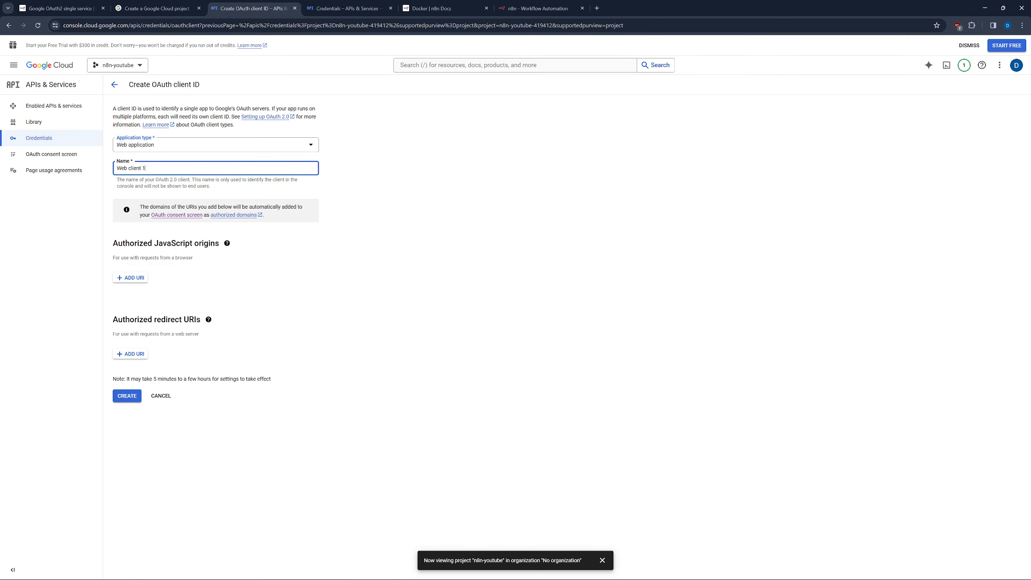
drag(164, 168, 95, 167)
text(n8n)
click(130, 353)
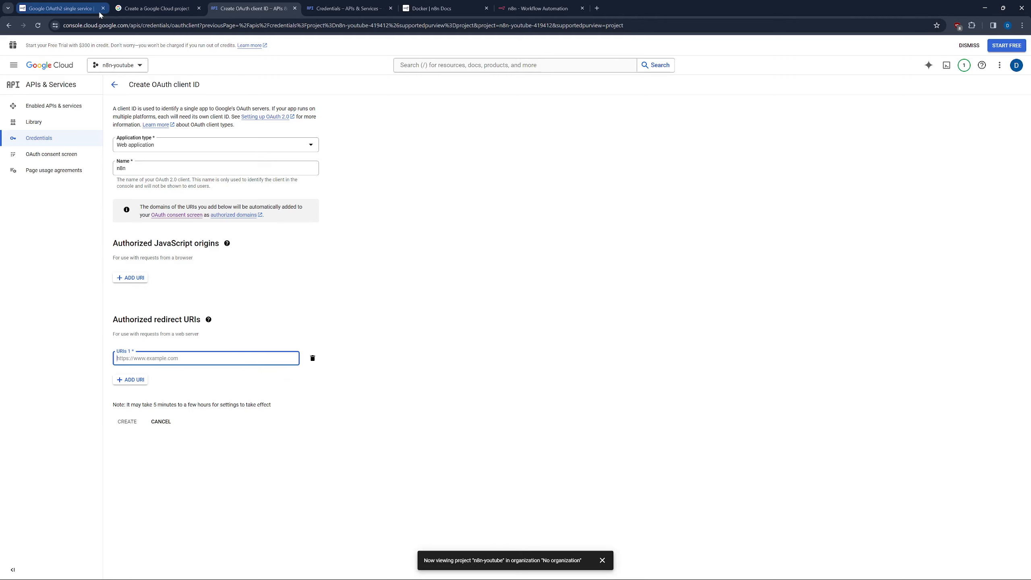
Review the Authorized redirect URIs step in n8n Docs, then return to n8n's YouTube credential dialog.
click(61, 8)
scroll(477, 385, down, 3)
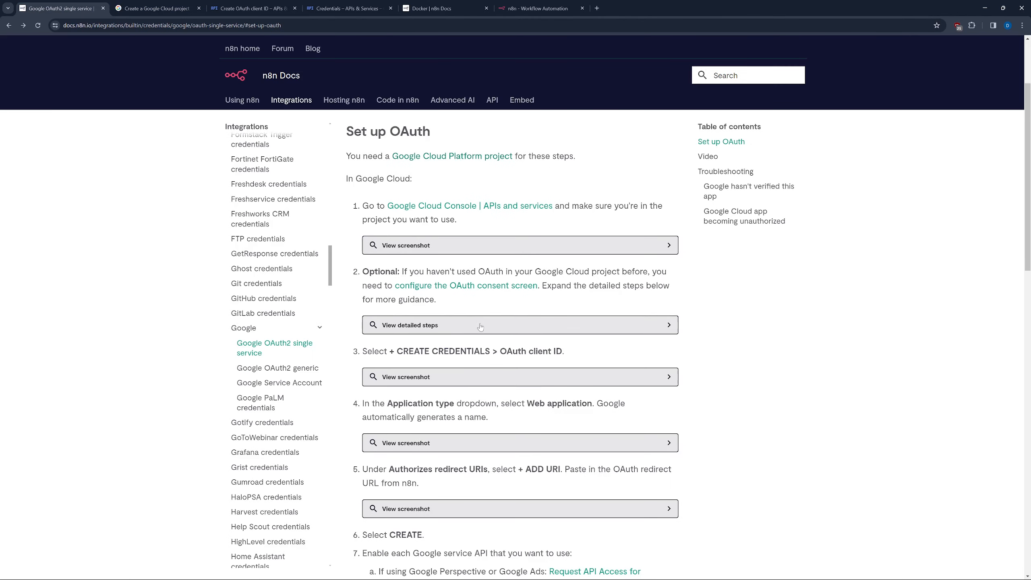
scroll(522, 446, down, 3)
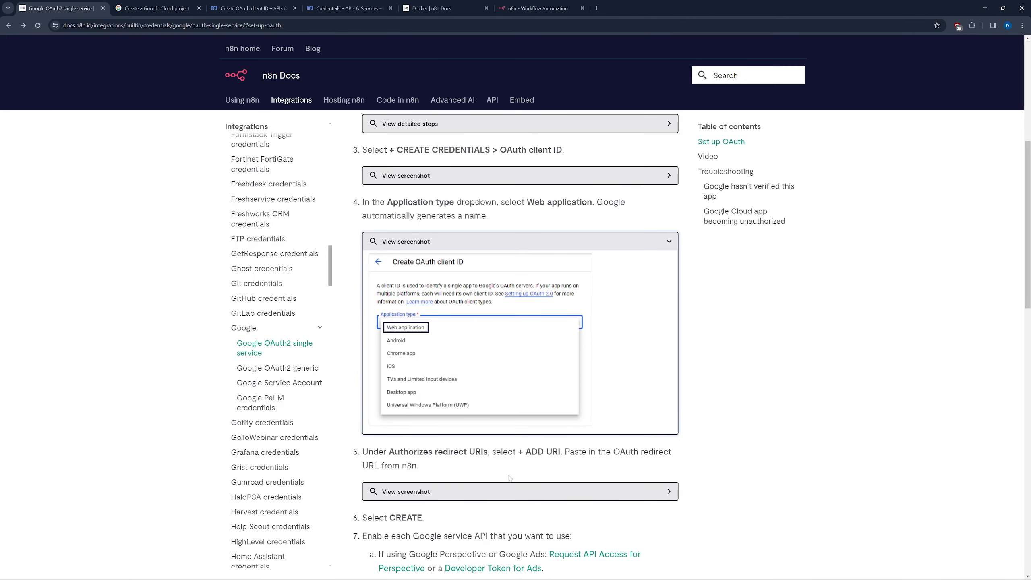
scroll(511, 480, down, 5)
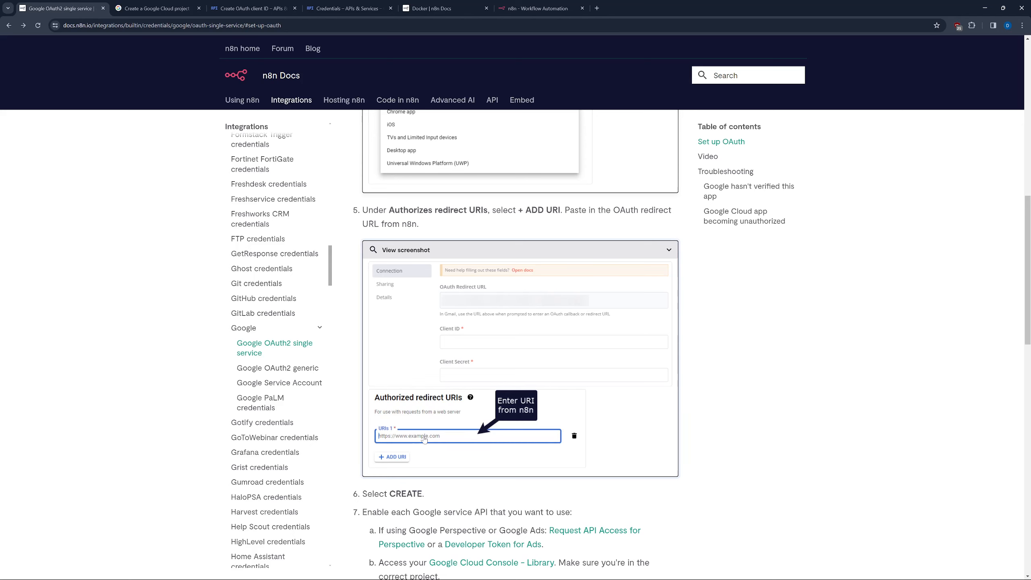
scroll(424, 438, down, 3)
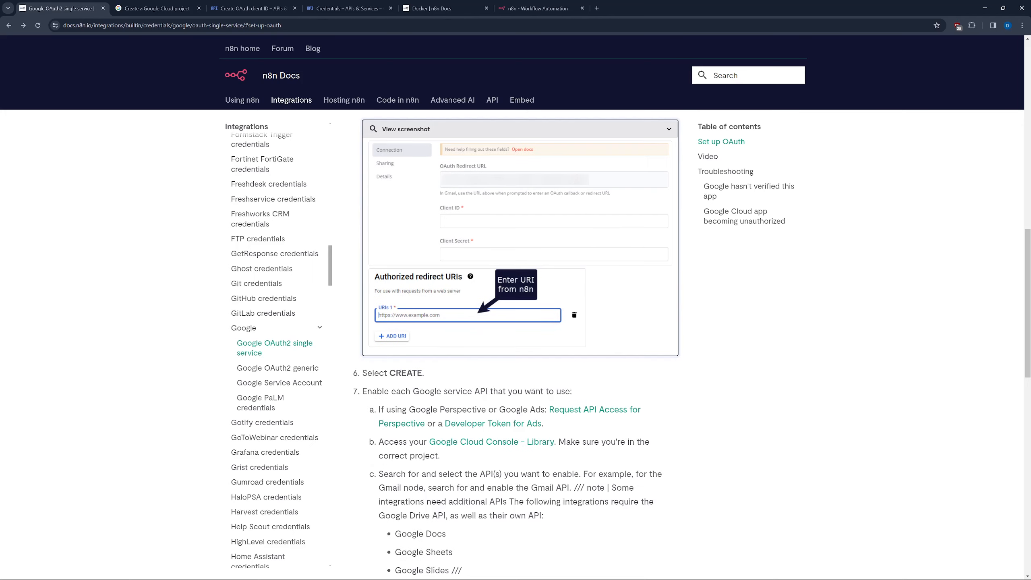
click(520, 9)
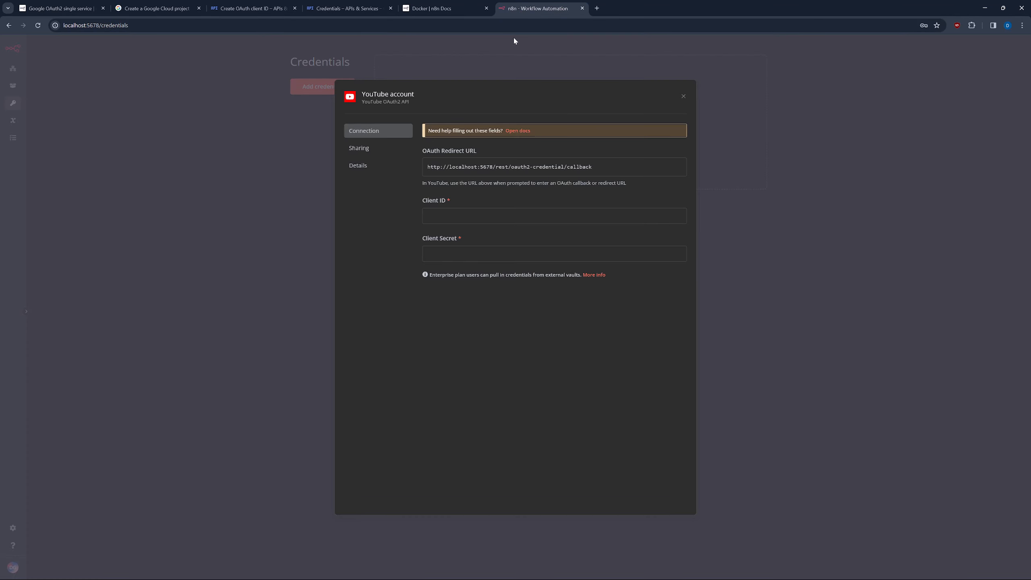
click(673, 170)
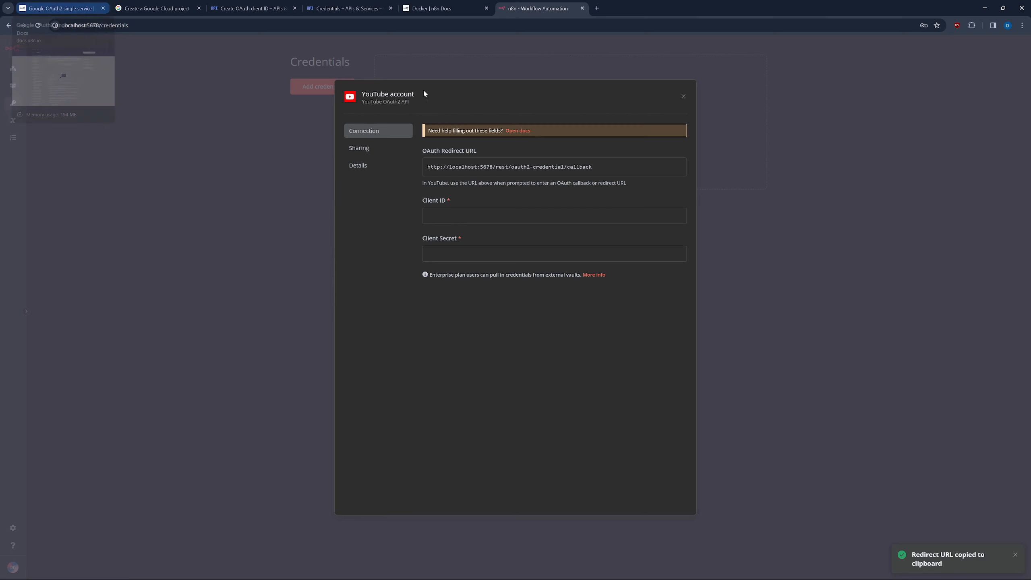
click(360, 9)
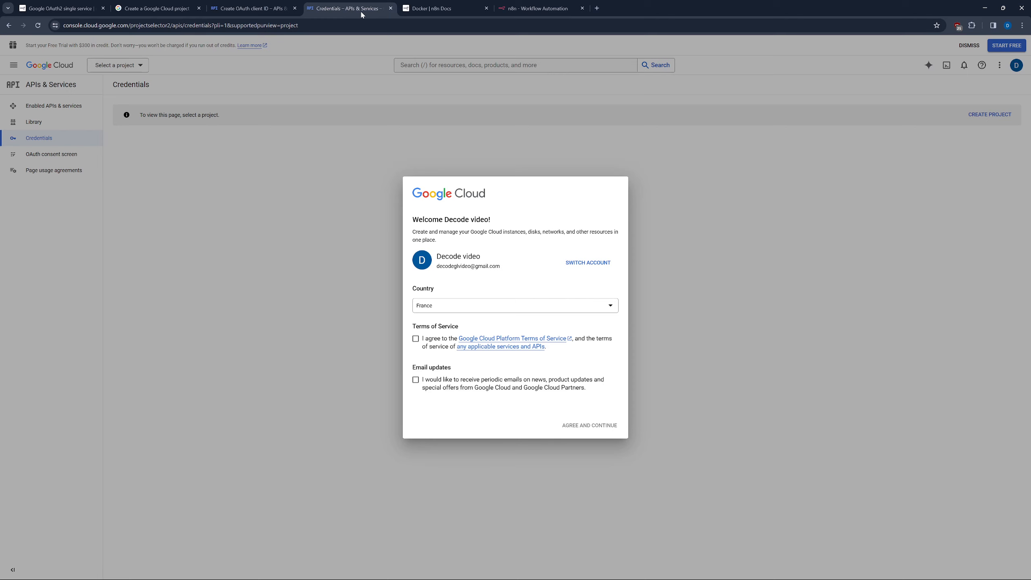
click(252, 8)
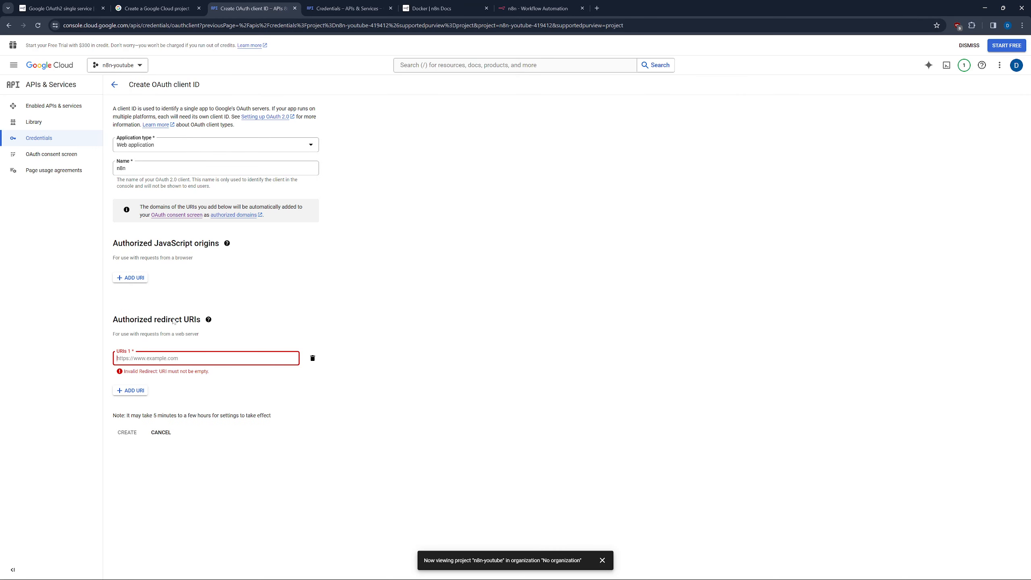
key(ctrl+v)
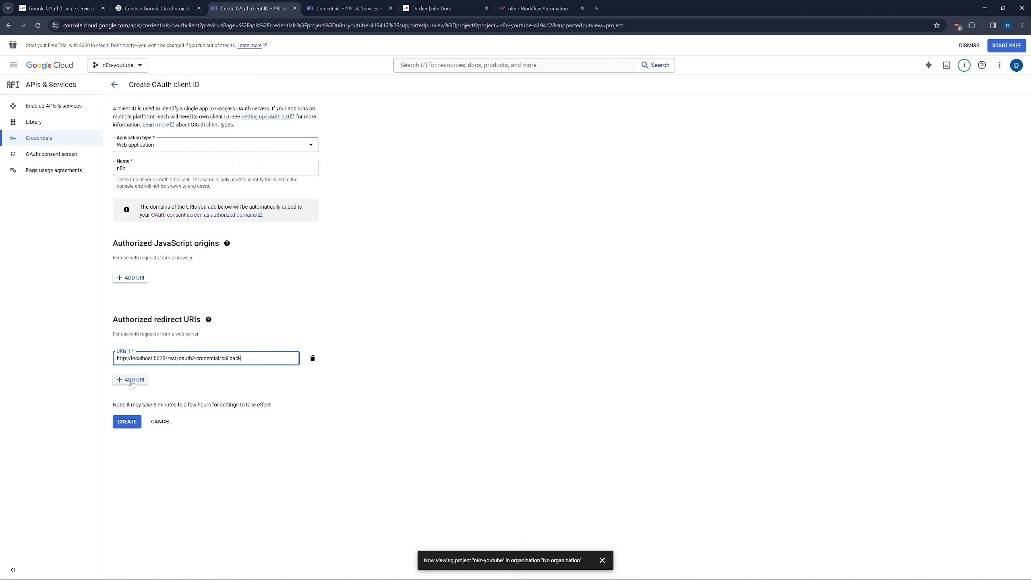
Create the Google OAuth client and paste its Client ID into n8n's YouTube credential.
click(132, 425)
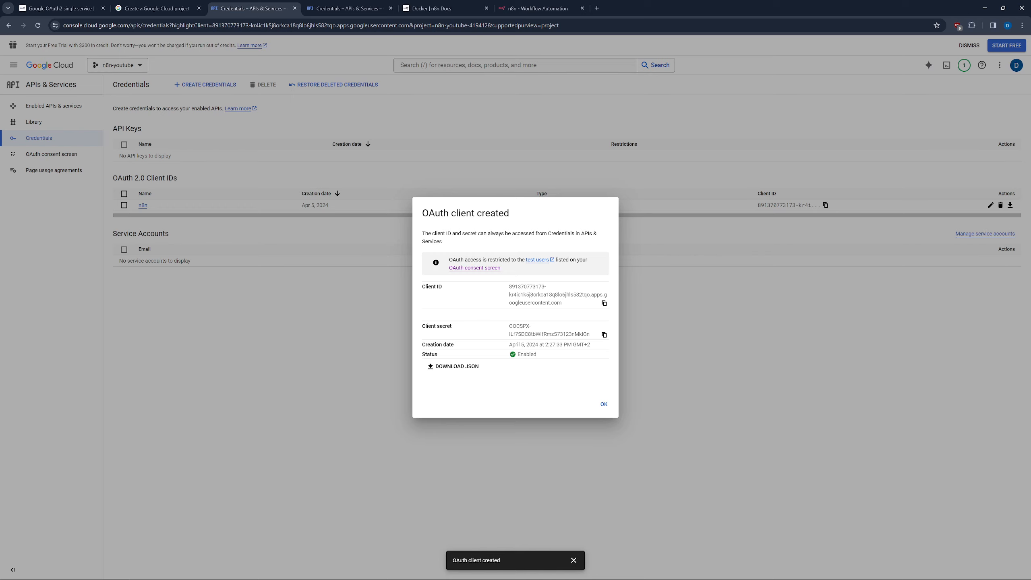
click(604, 303)
click(538, 8)
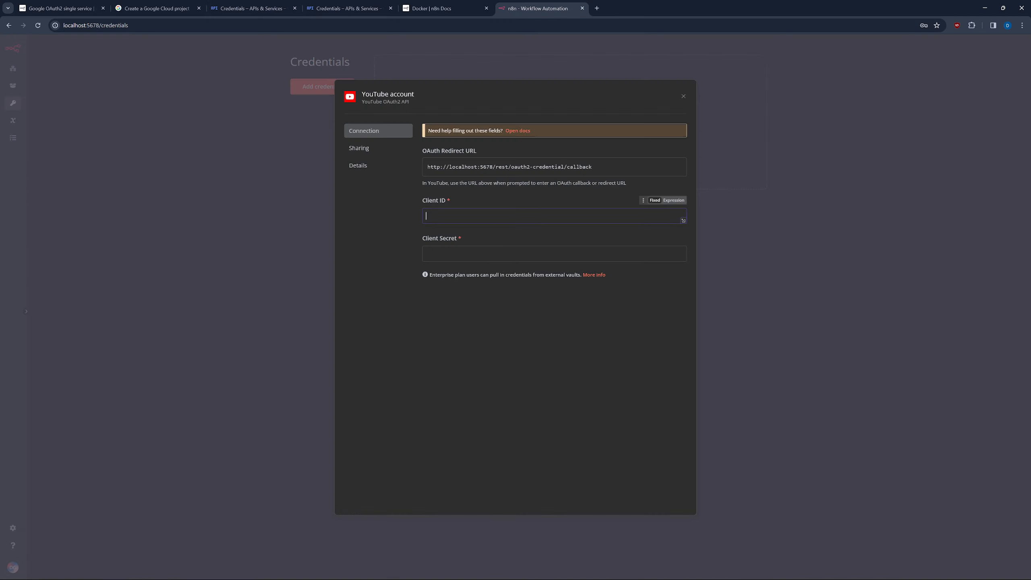
key(ctrl+v)
Paste the client secret into the Client Secret field and save the YouTube credential.
click(75, 9)
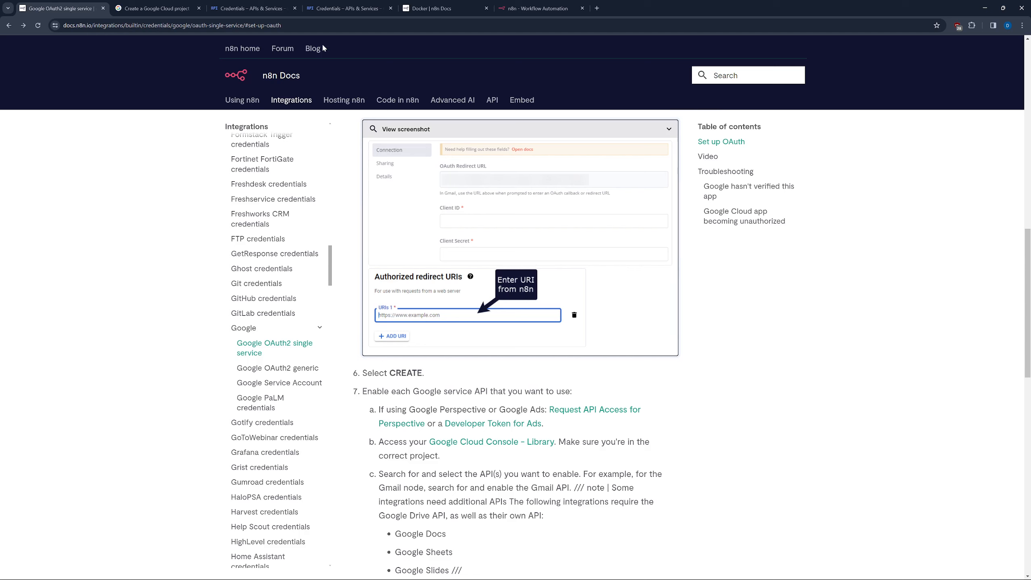
click(171, 10)
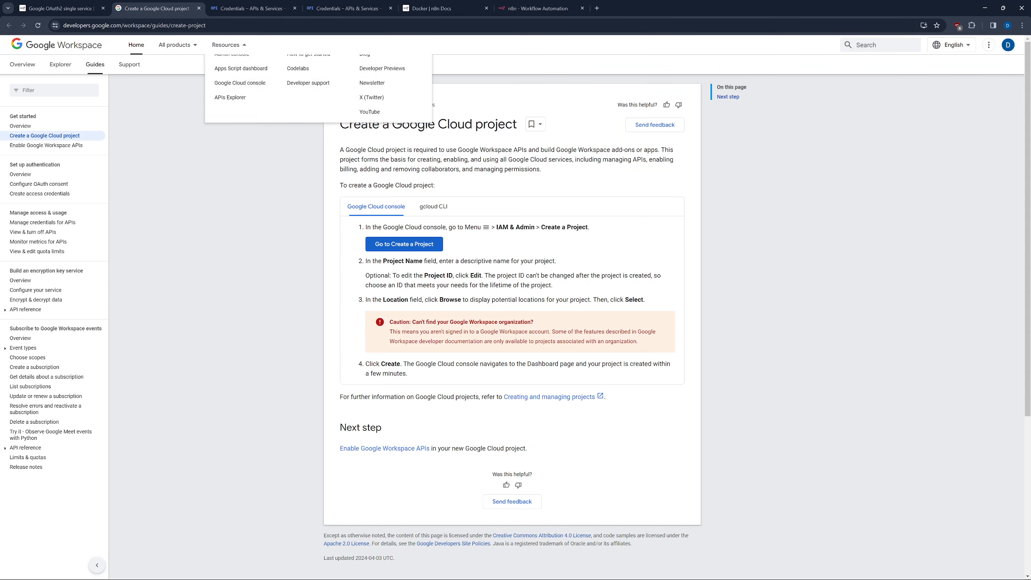
click(199, 10)
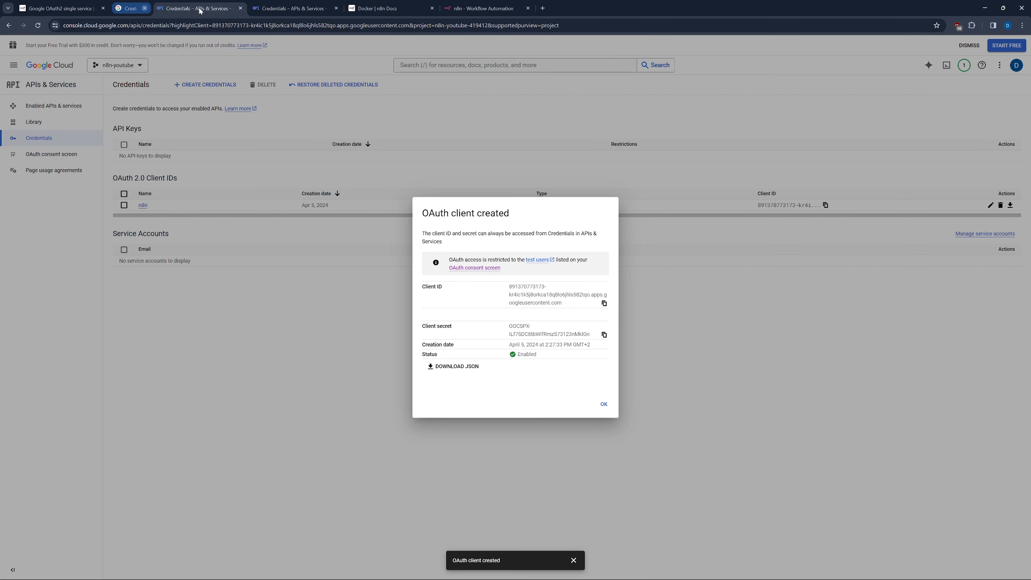
click(443, 8)
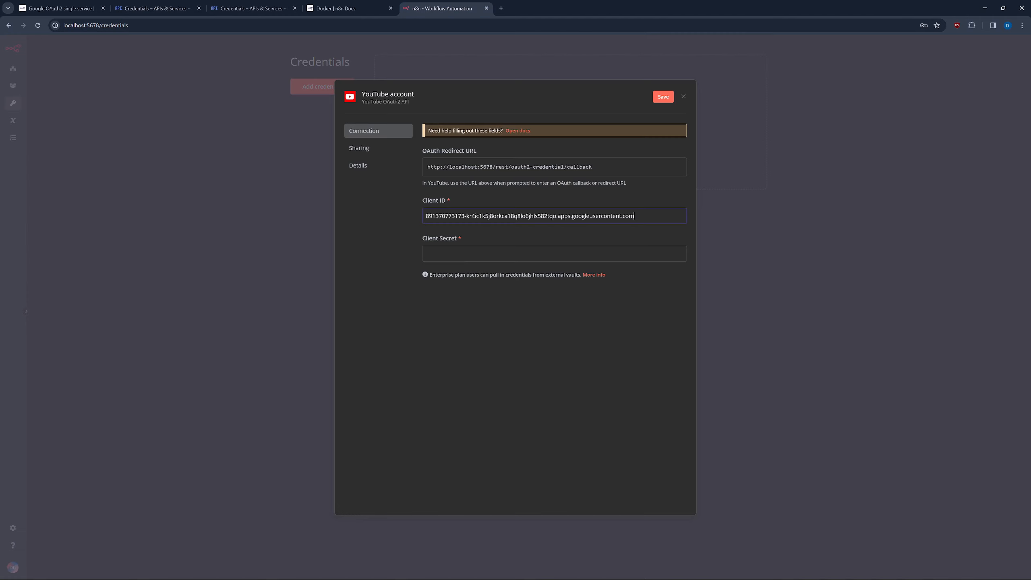
click(510, 254)
key(ctrl+v)
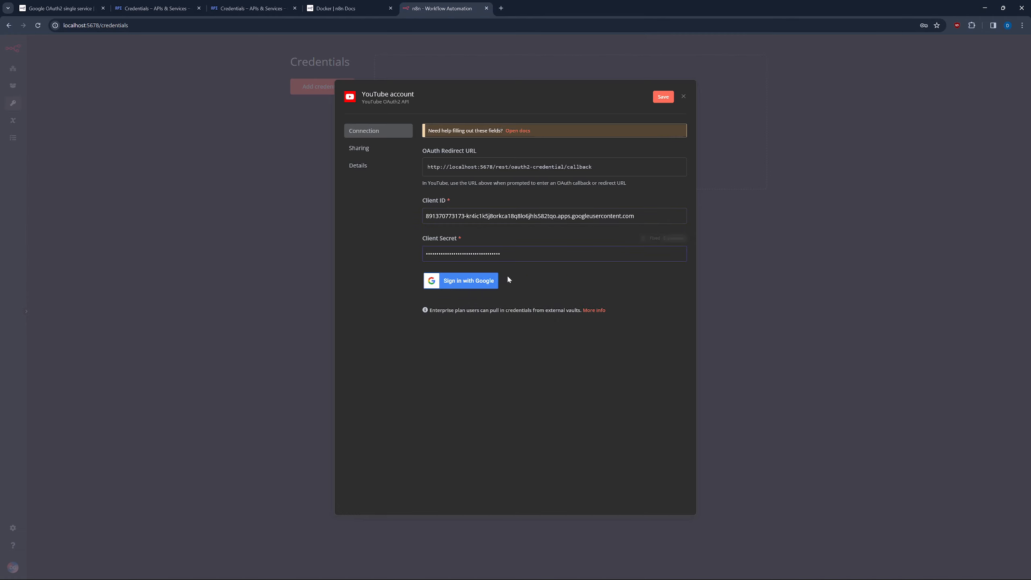
click(663, 98)
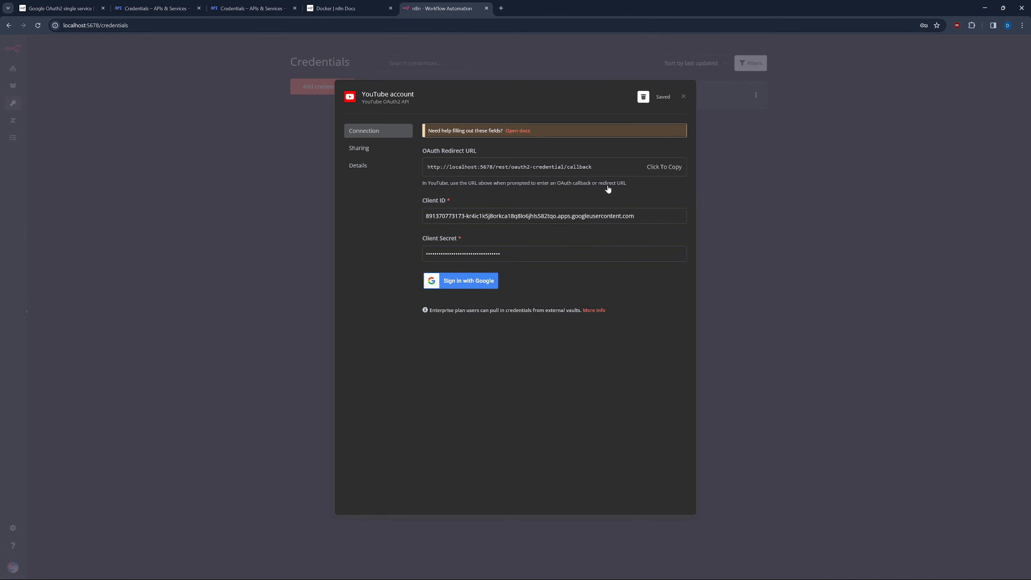
Attempt Google sign-in for YouTube (blocked with Error 403), then close the duplicate Credentials tab.
click(459, 281)
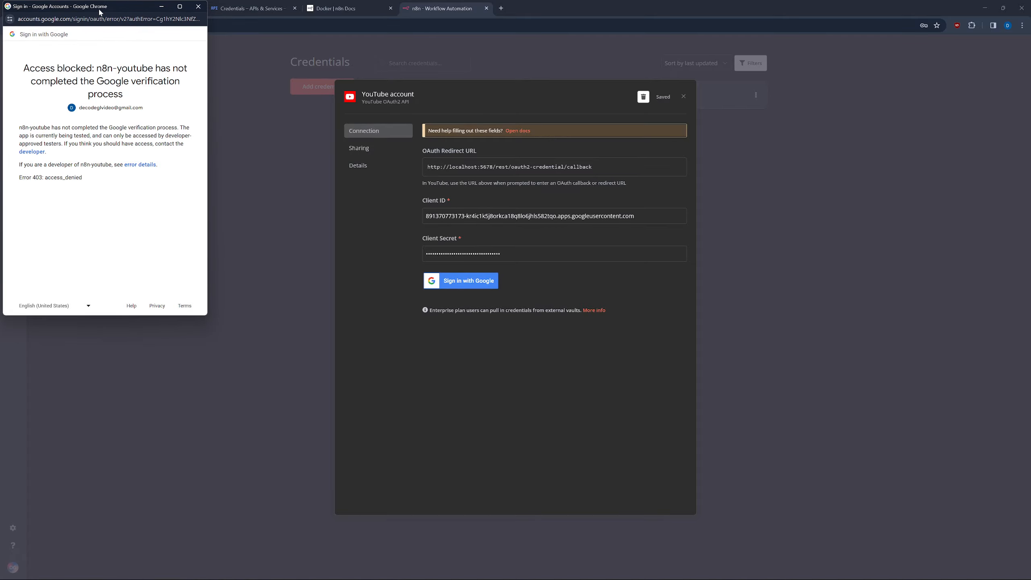
drag(101, 10, 242, 112)
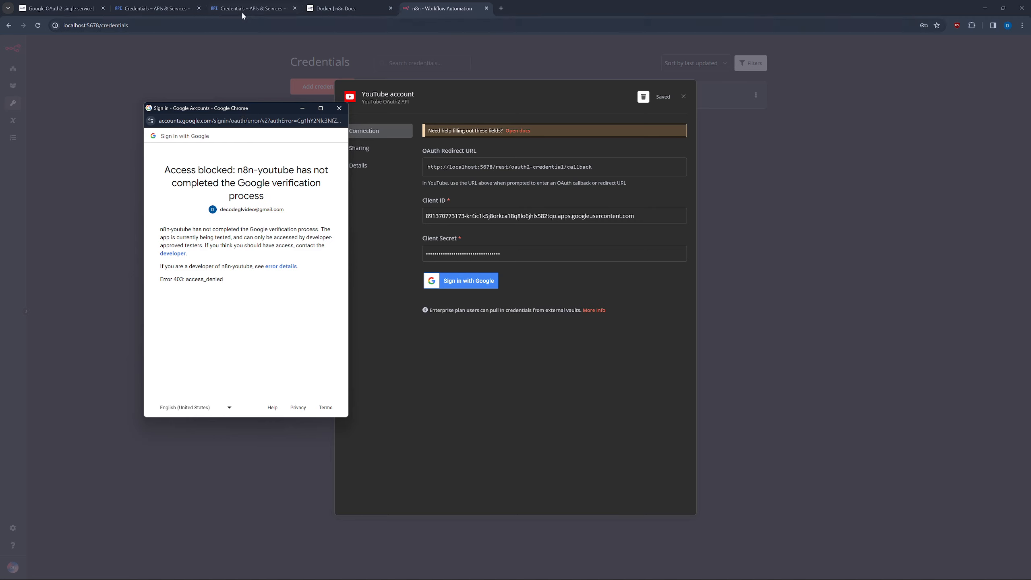
click(220, 10)
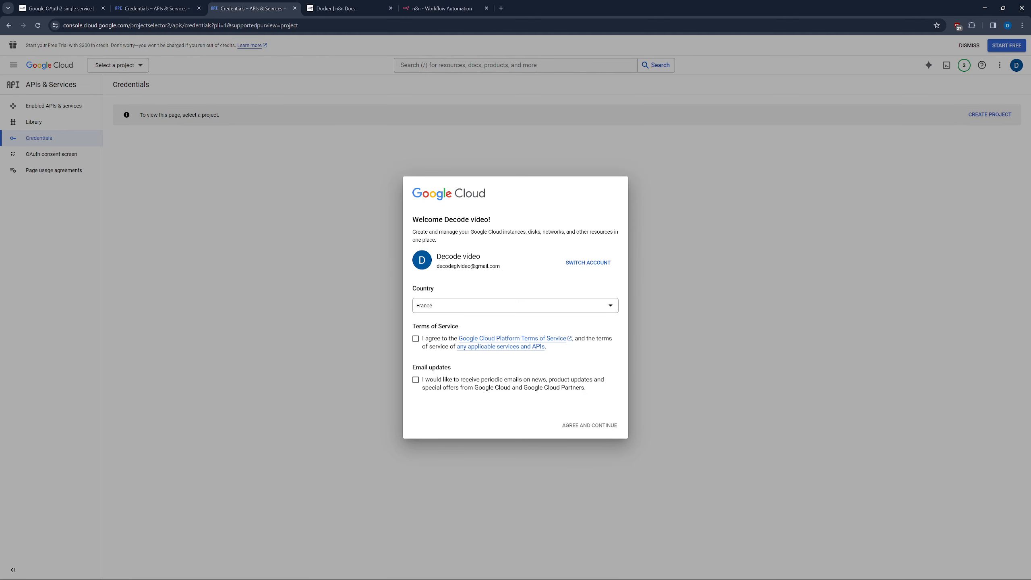
click(295, 8)
click(143, 10)
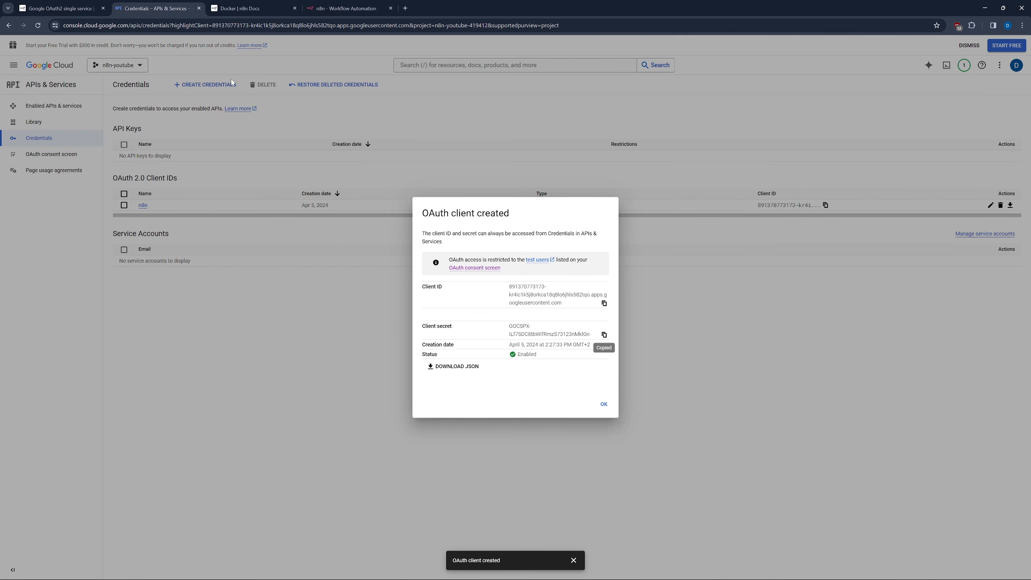
click(604, 404)
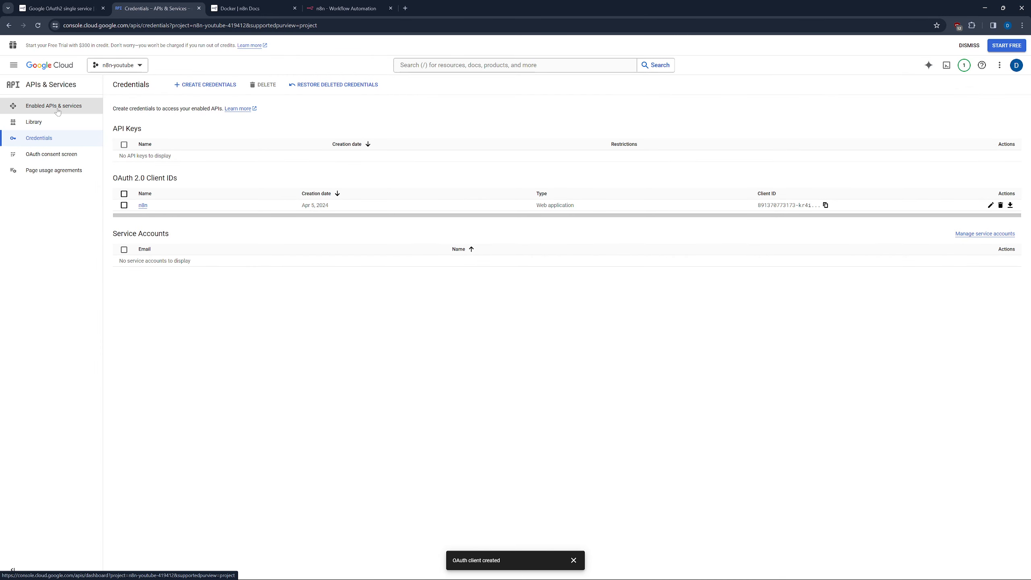
Publish the n8n-youtube consent app to In production, then return to n8n's credential dialog.
click(67, 155)
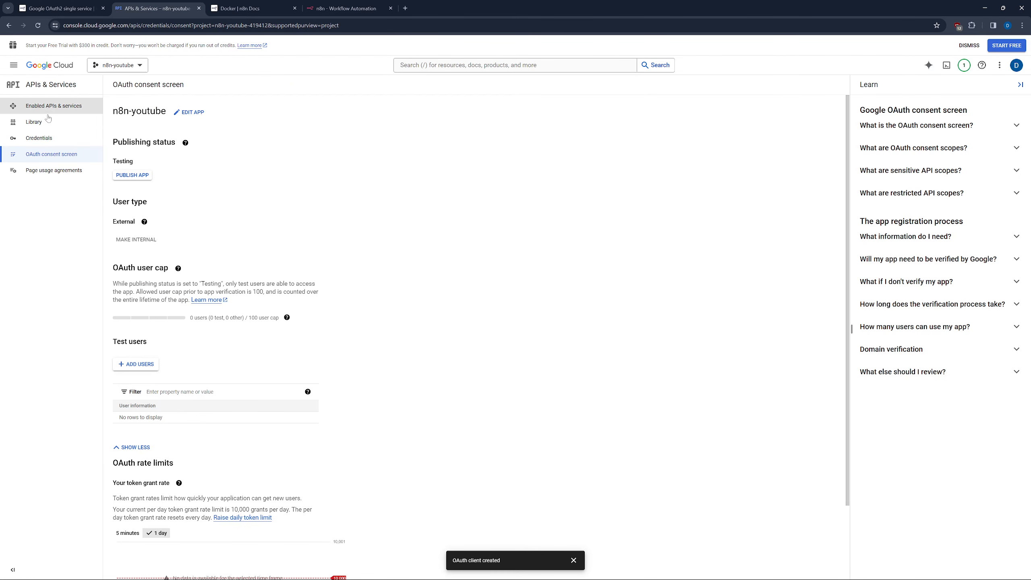
click(133, 175)
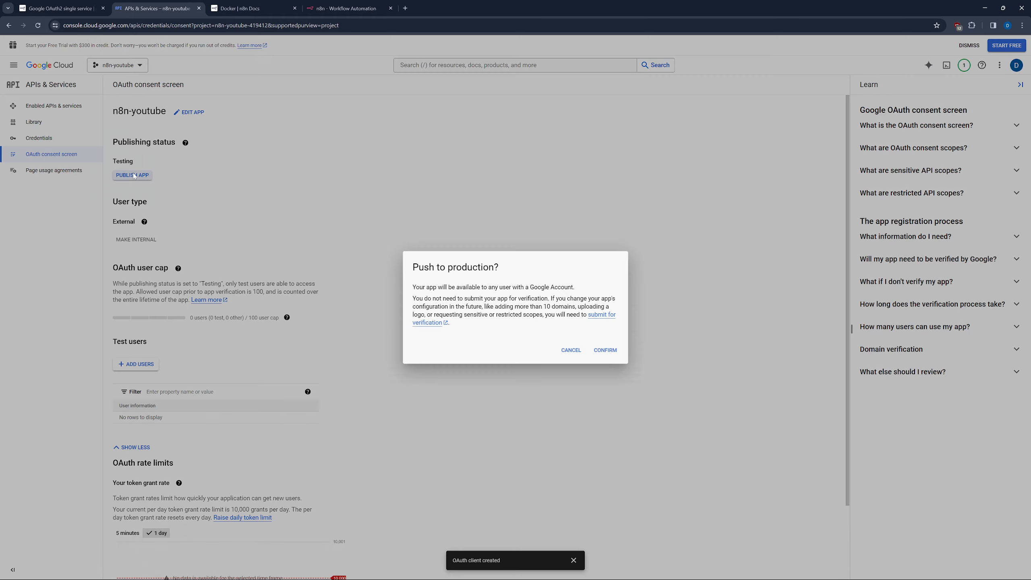
click(601, 351)
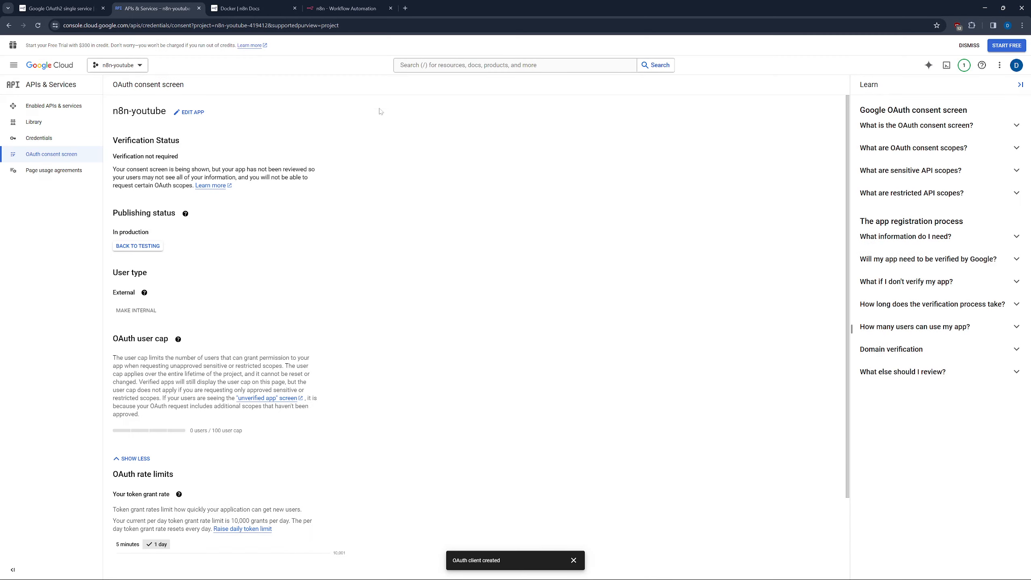
click(345, 8)
Sign in with Google, proceed past the unverified-app warning, and grant n8n-youtube all YouTube permissions.
click(481, 283)
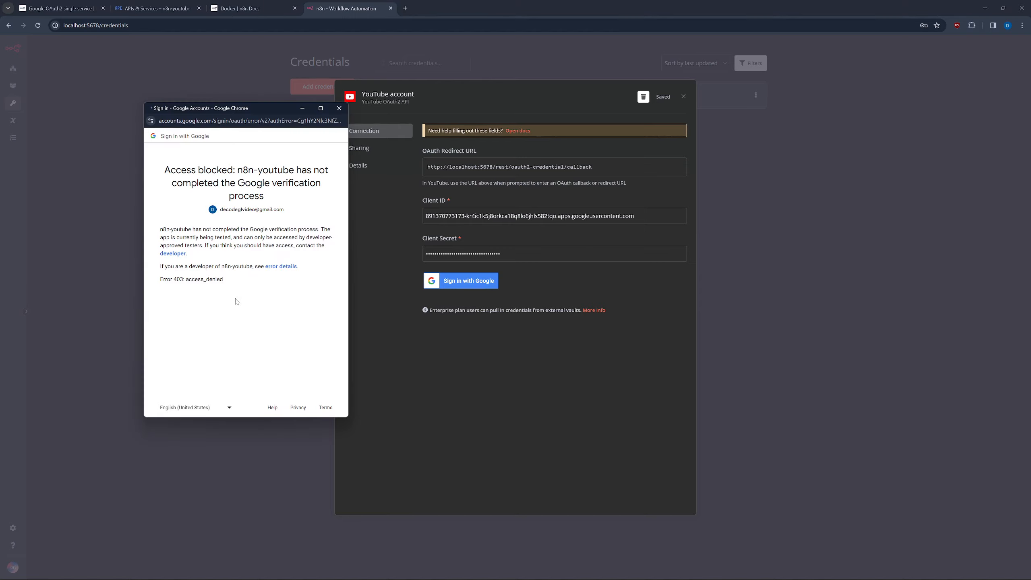
click(230, 229)
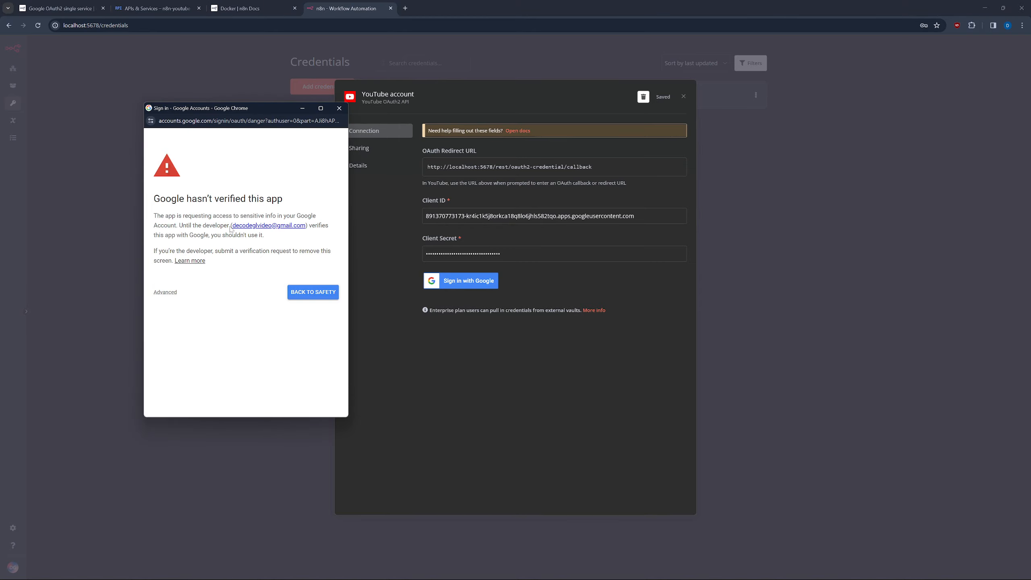
click(165, 293)
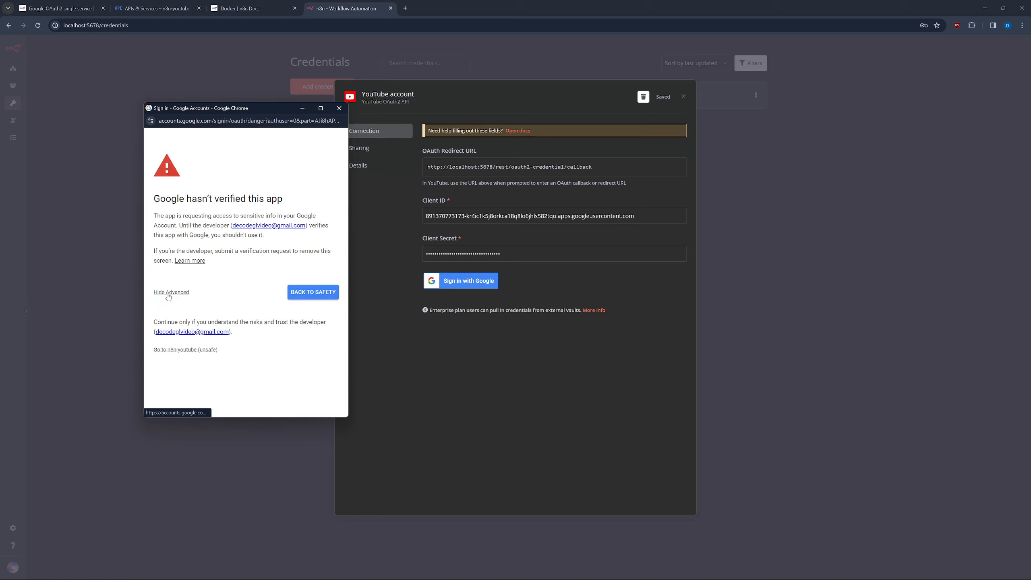
click(181, 350)
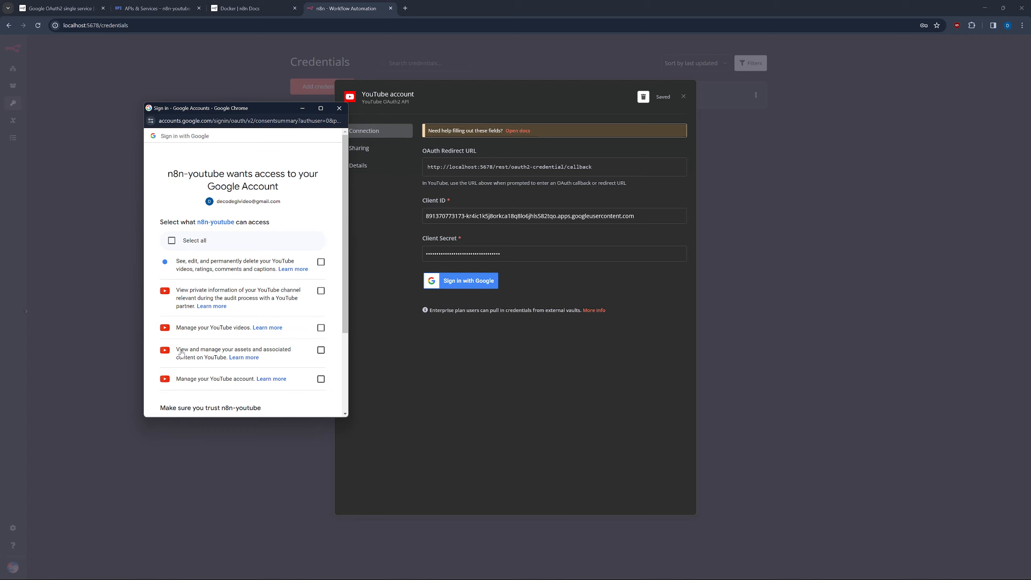
click(171, 240)
scroll(173, 242, down, 3)
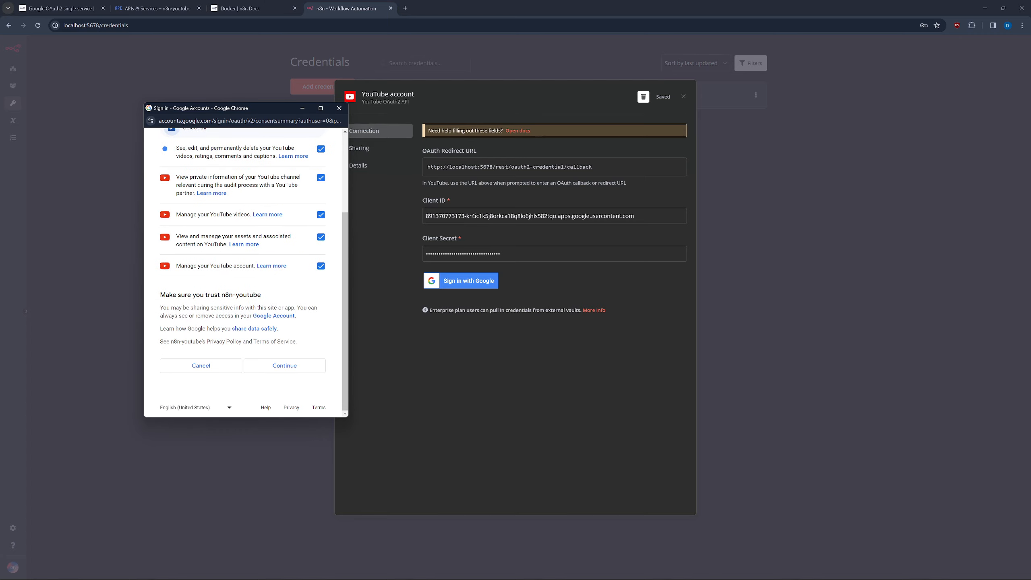
click(279, 361)
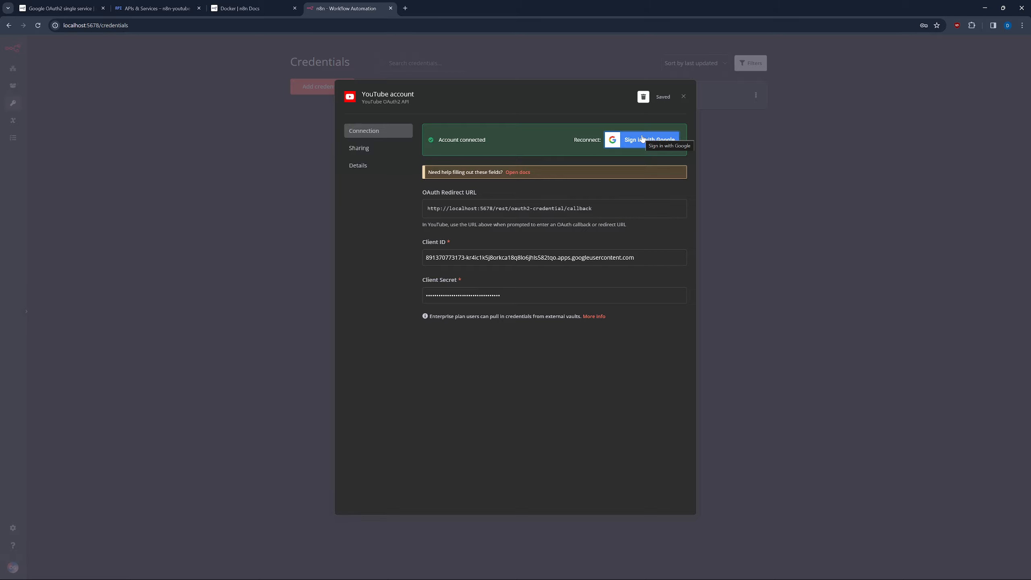
click(684, 97)
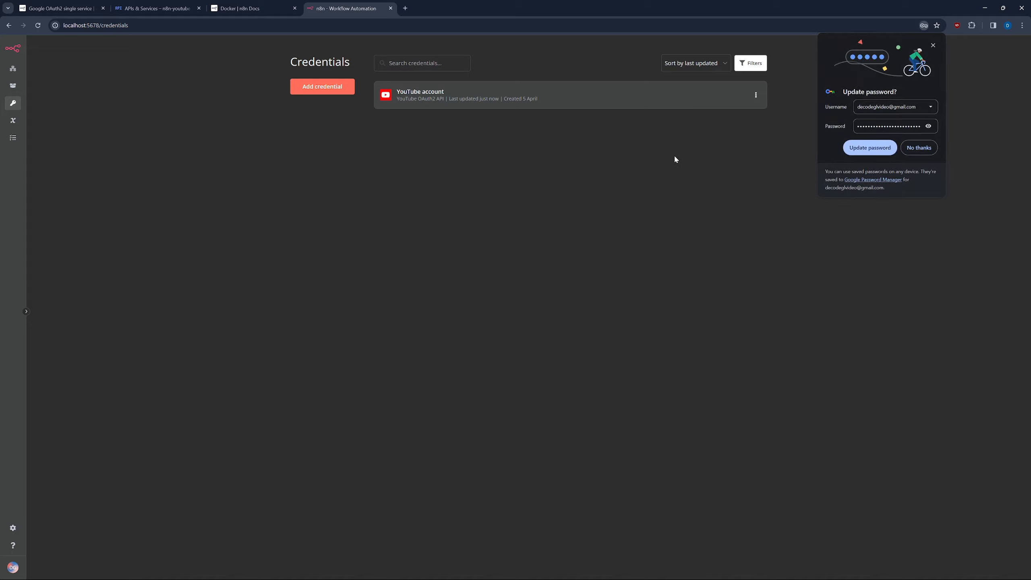
Update the saved login password in Chrome and open a new browser tab.
click(870, 147)
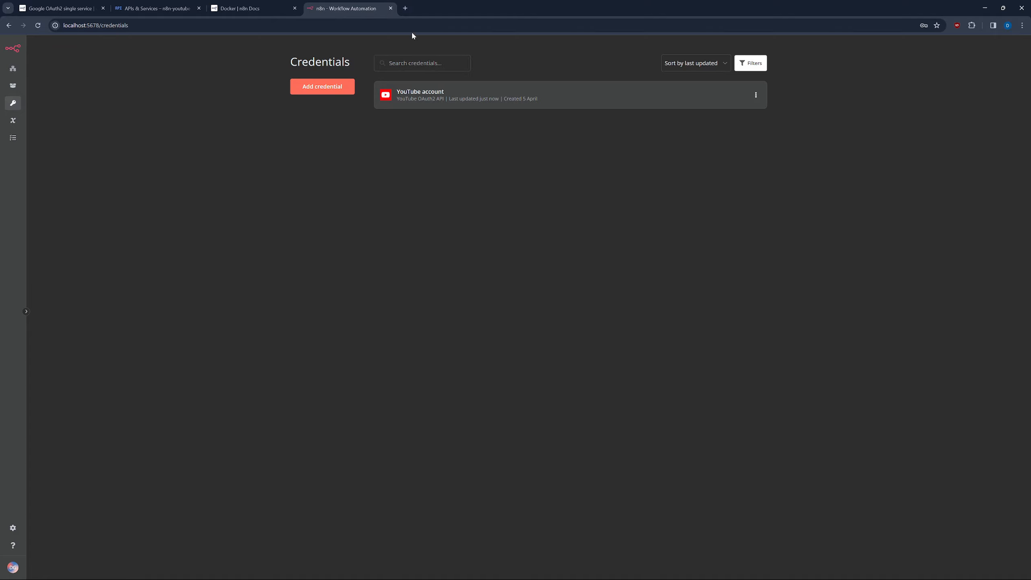
click(404, 8)
Navigate to YouTube and dismiss the notification permission request.
text(you)
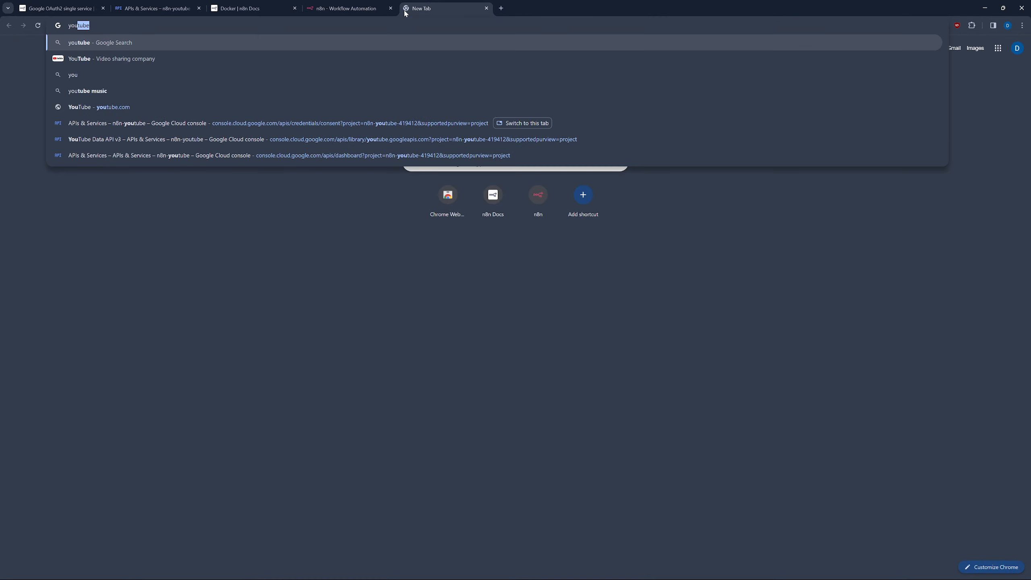
key(Return)
click(136, 129)
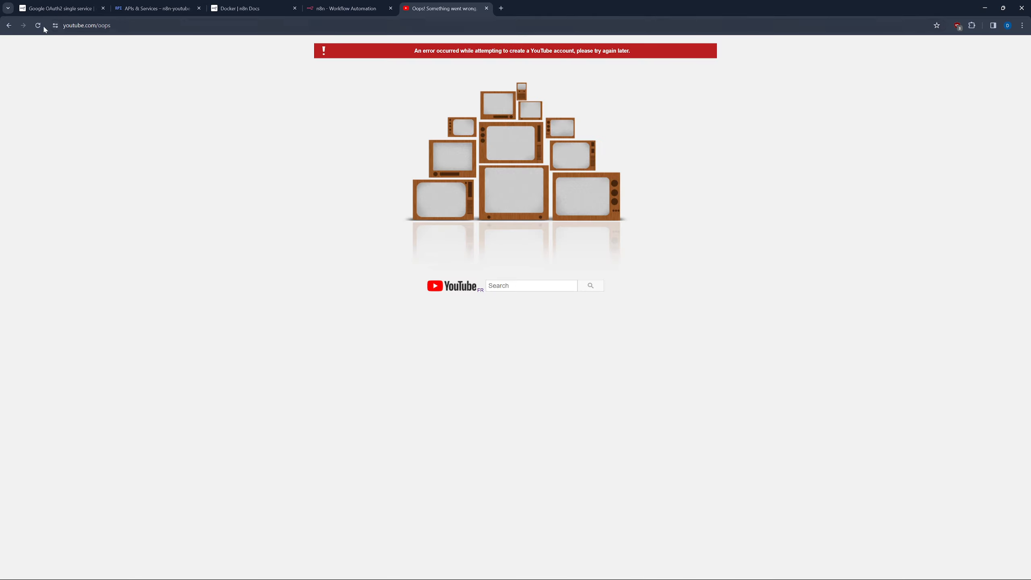
click(9, 25)
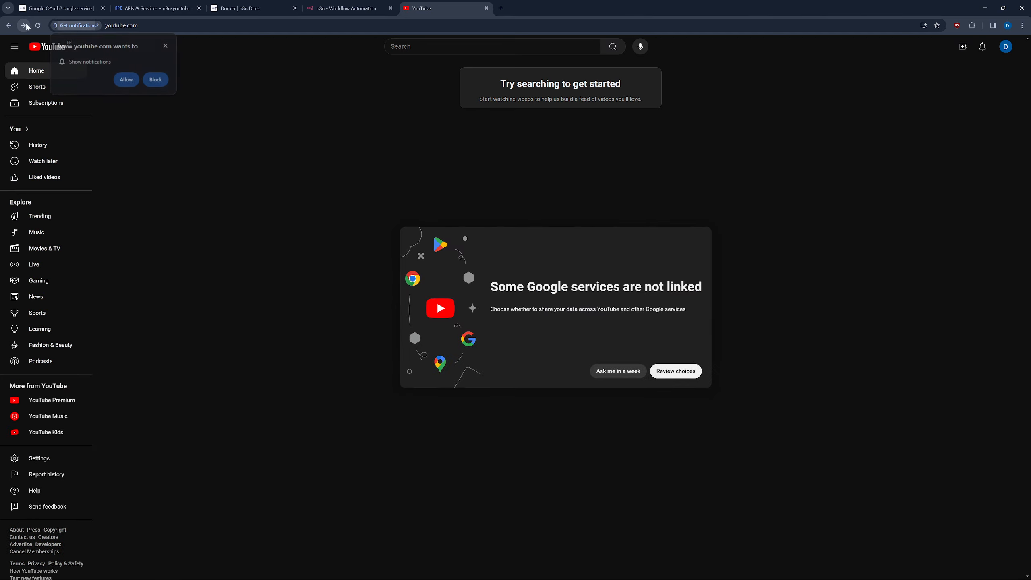
click(166, 46)
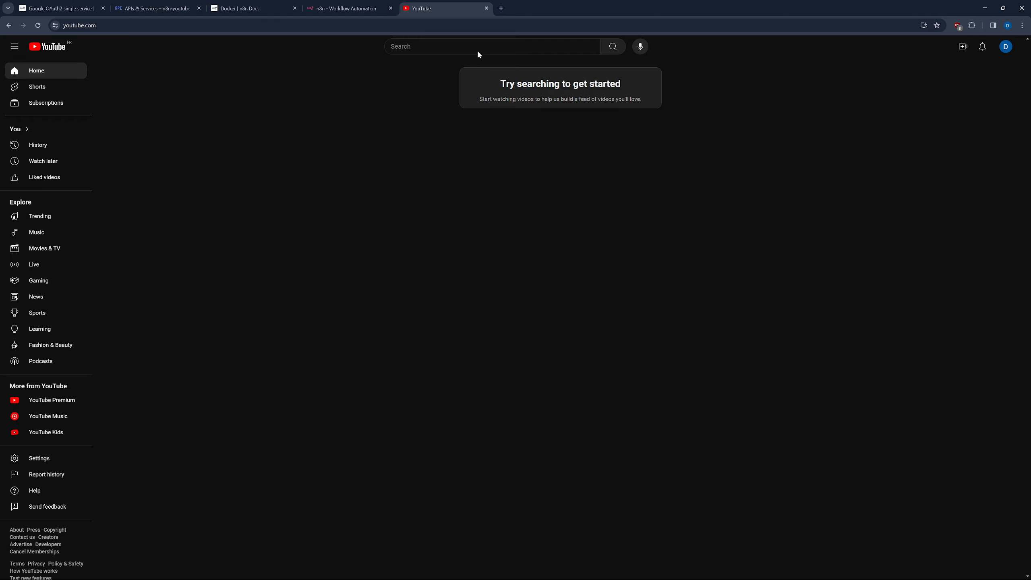
Search 'decodegl' and subscribe to the Decode GL channel.
click(477, 47)
text(decodegl)
key(Return)
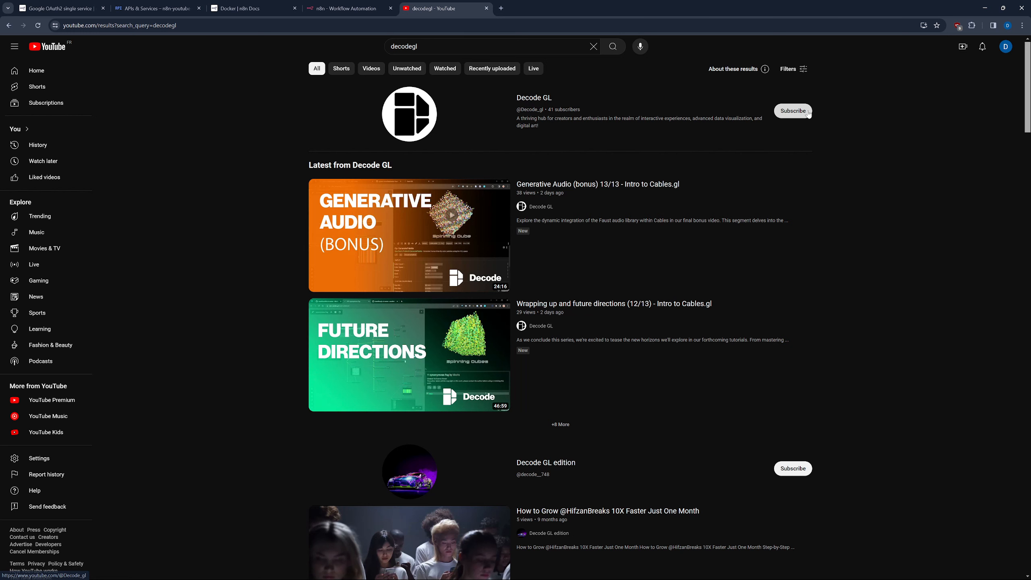
click(548, 101)
click(385, 223)
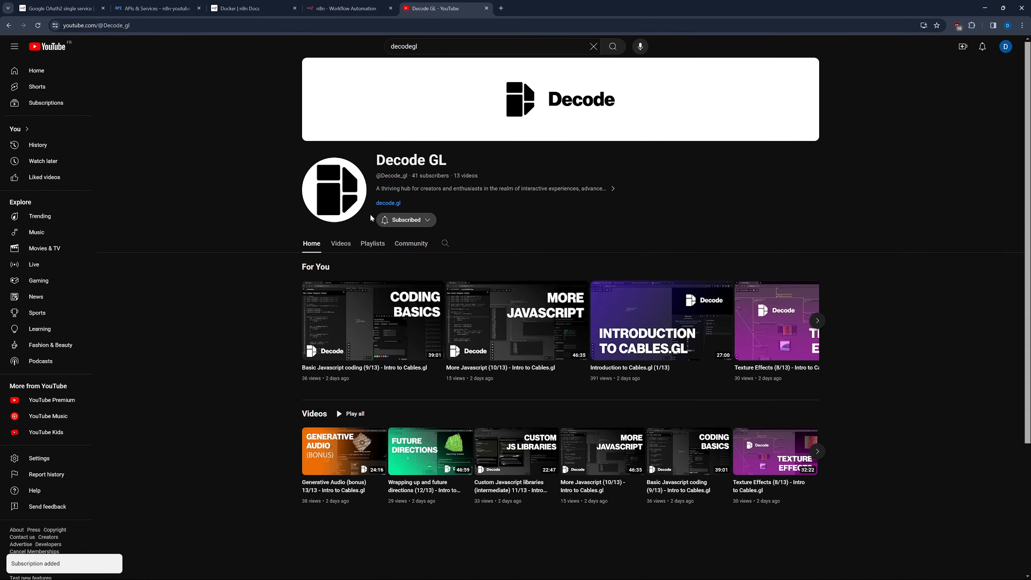
Save the 'Introduction to Cables.gl and Javascript coding' playlist to Library and select its page URL.
click(365, 246)
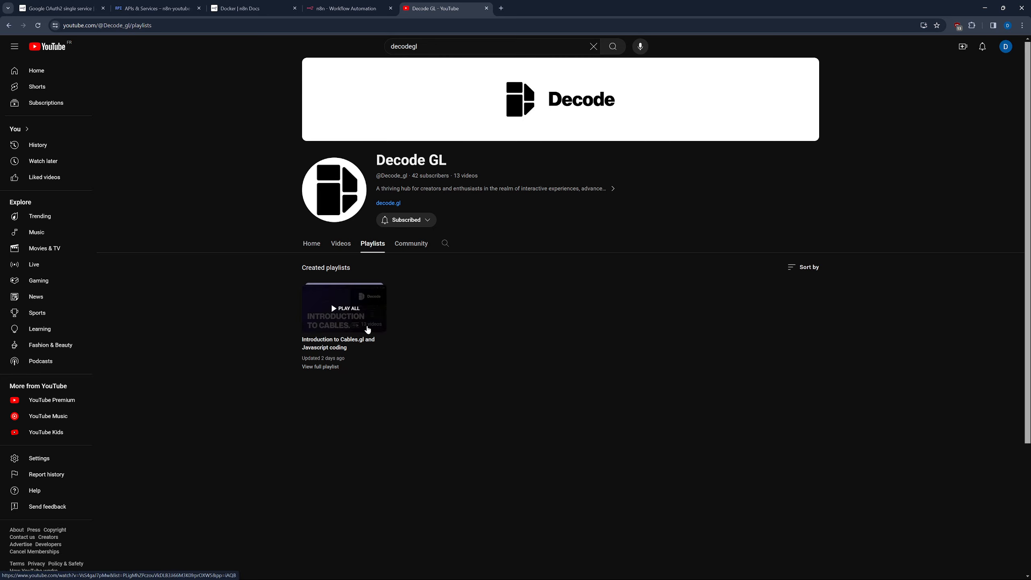
click(367, 330)
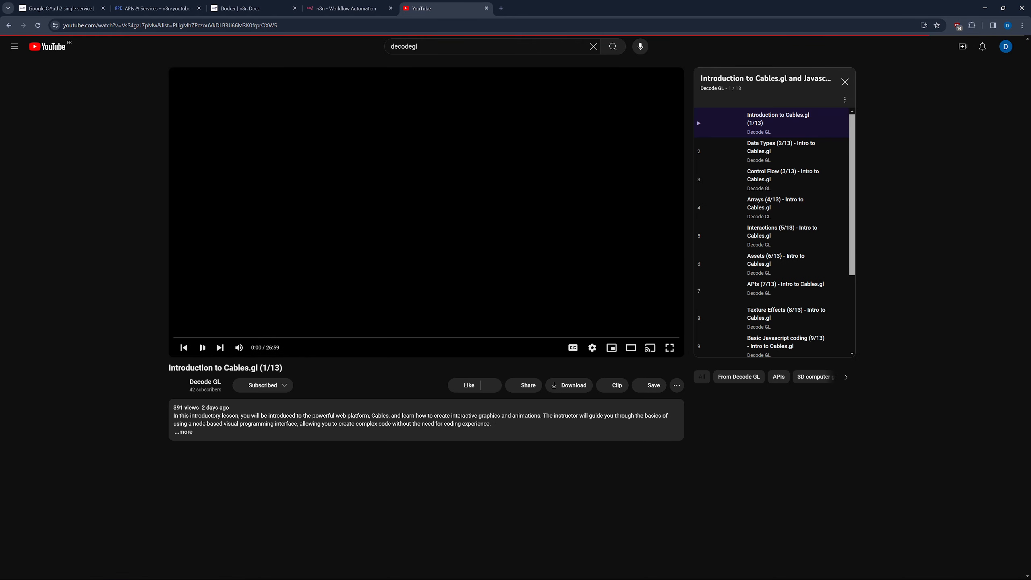
click(199, 350)
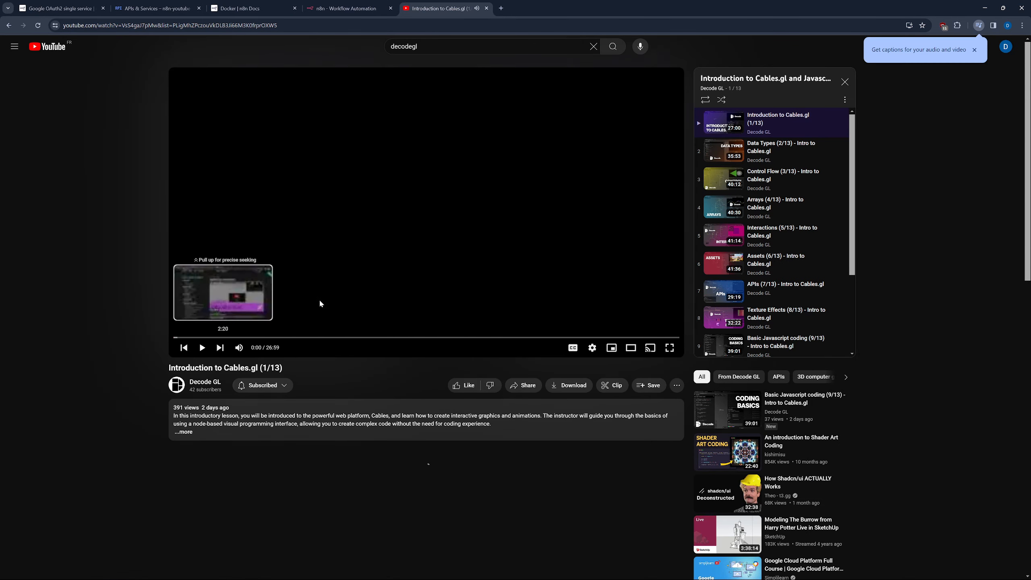
click(843, 101)
click(864, 117)
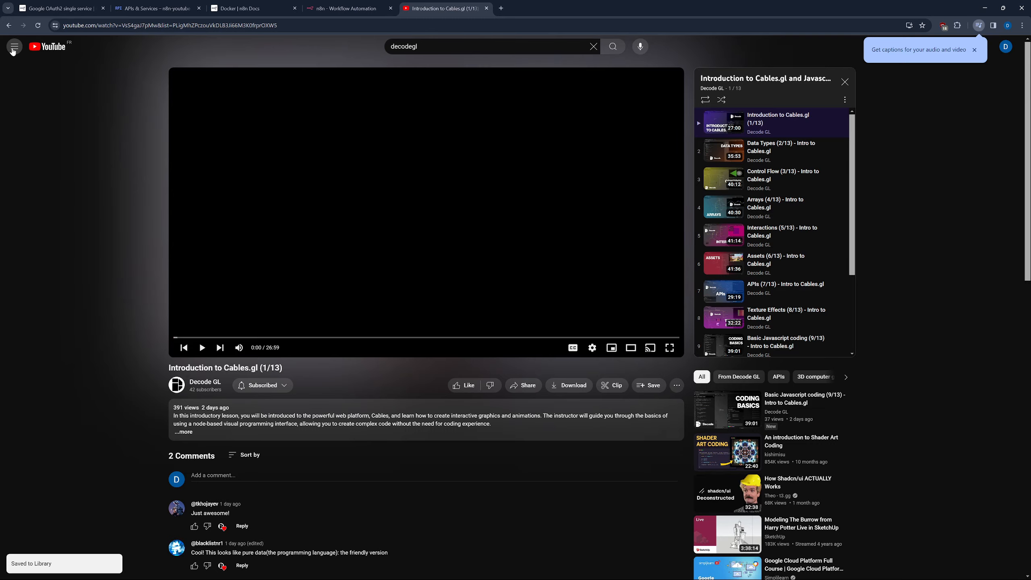
click(14, 46)
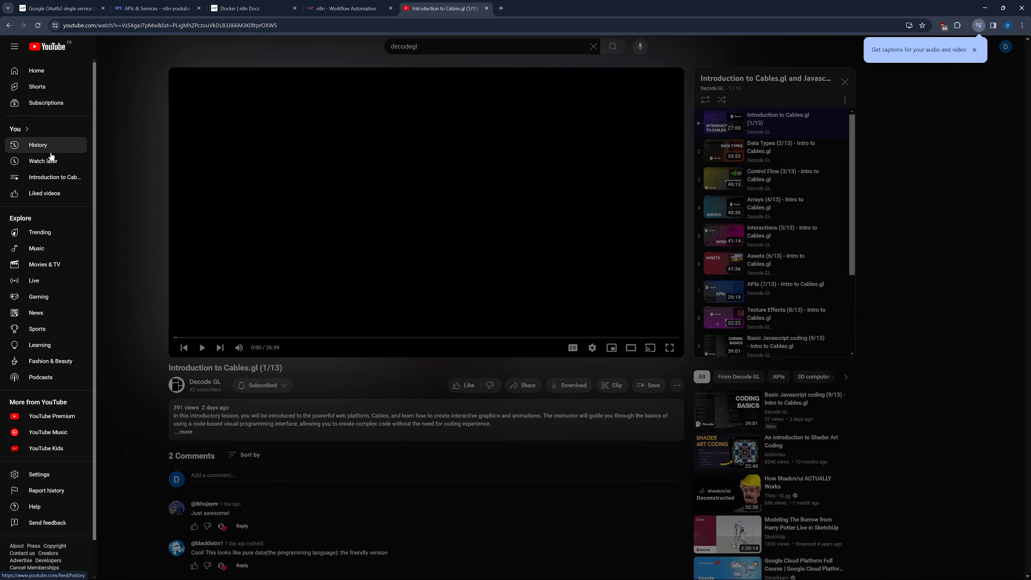
click(44, 177)
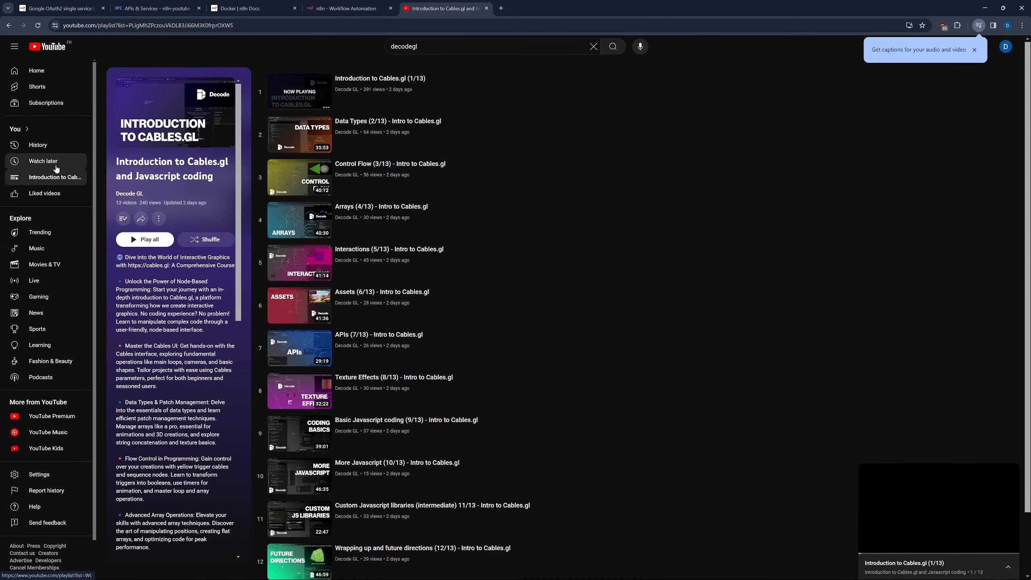
key(ctrl+l)
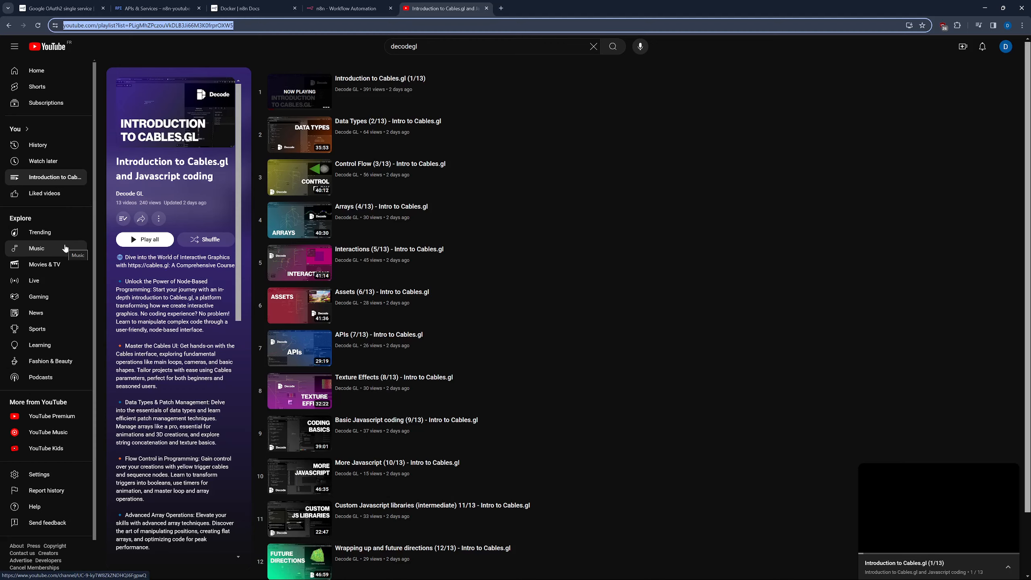
Open 'youtube workflow' and search 'youtube' in the node panel to list the YouTube node's actions.
click(334, 9)
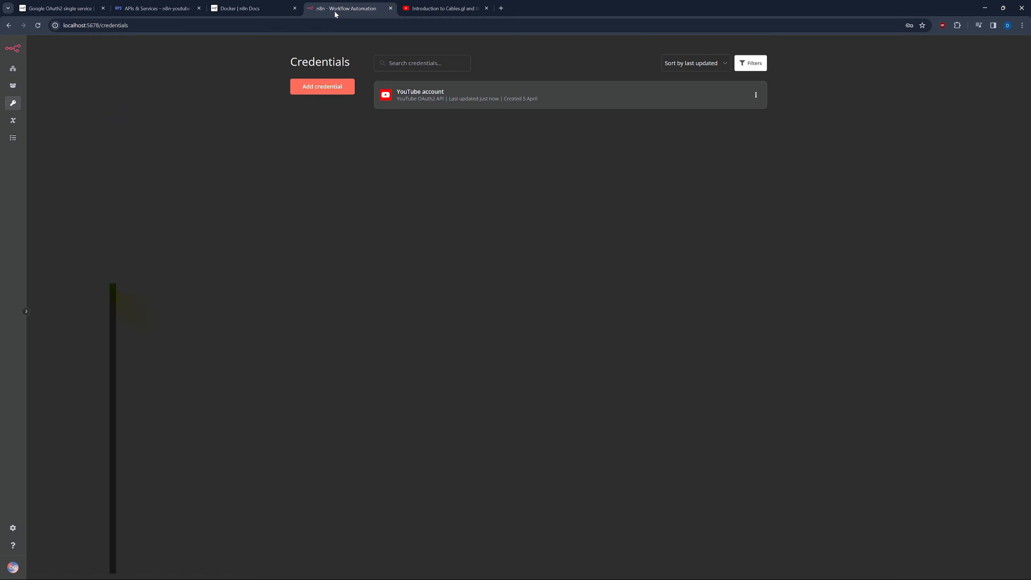
click(12, 68)
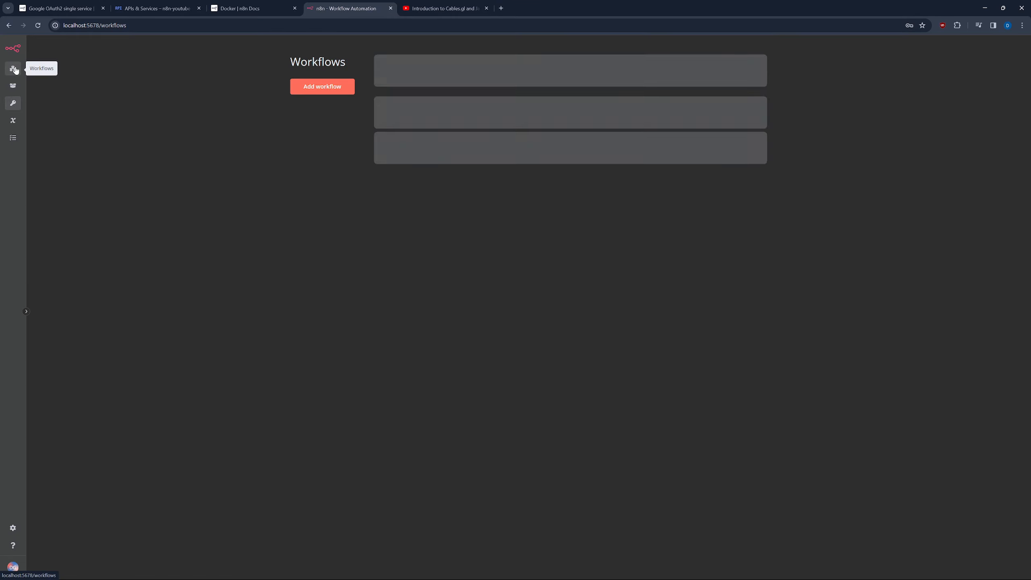
click(406, 93)
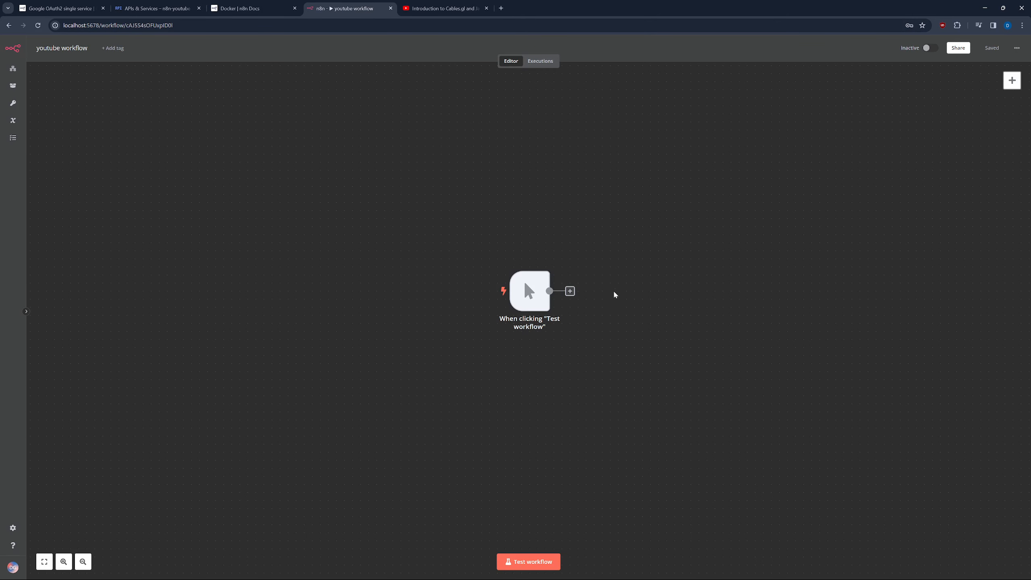
key(Tab)
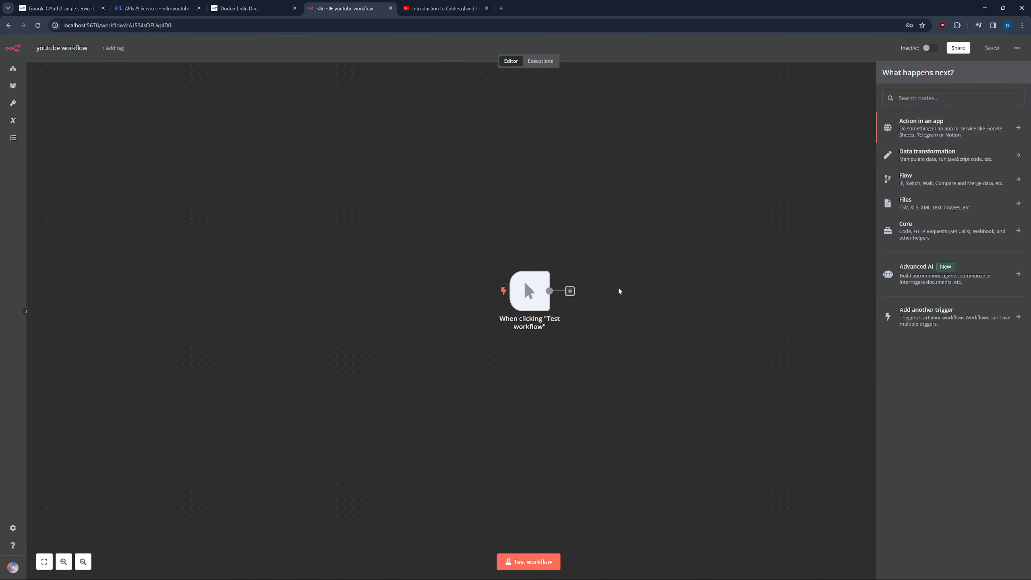
text(youtube)
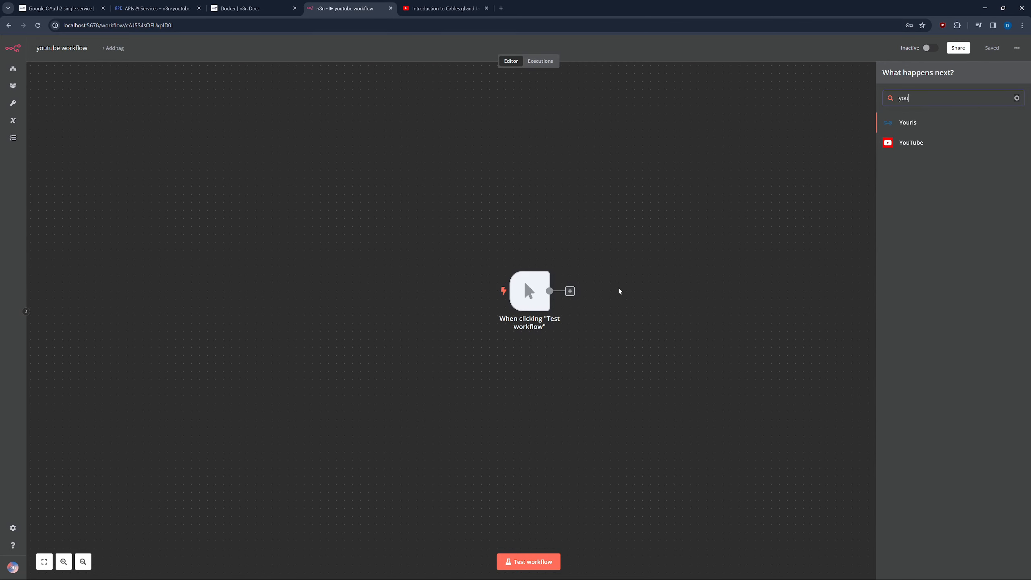
click(908, 144)
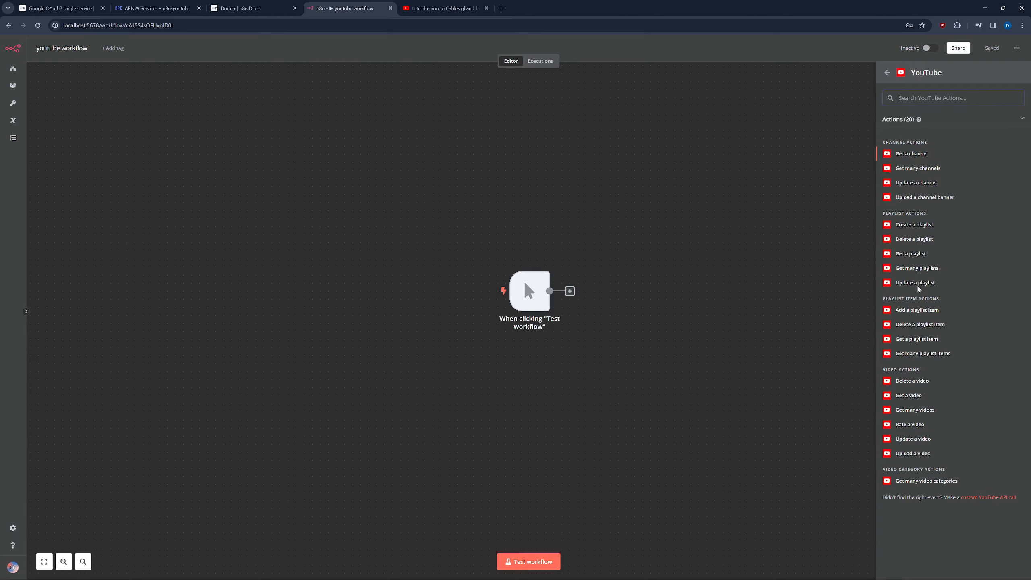
Add a YouTube Get Playlist step, pasting the playlist link and keeping only its ID.
click(912, 254)
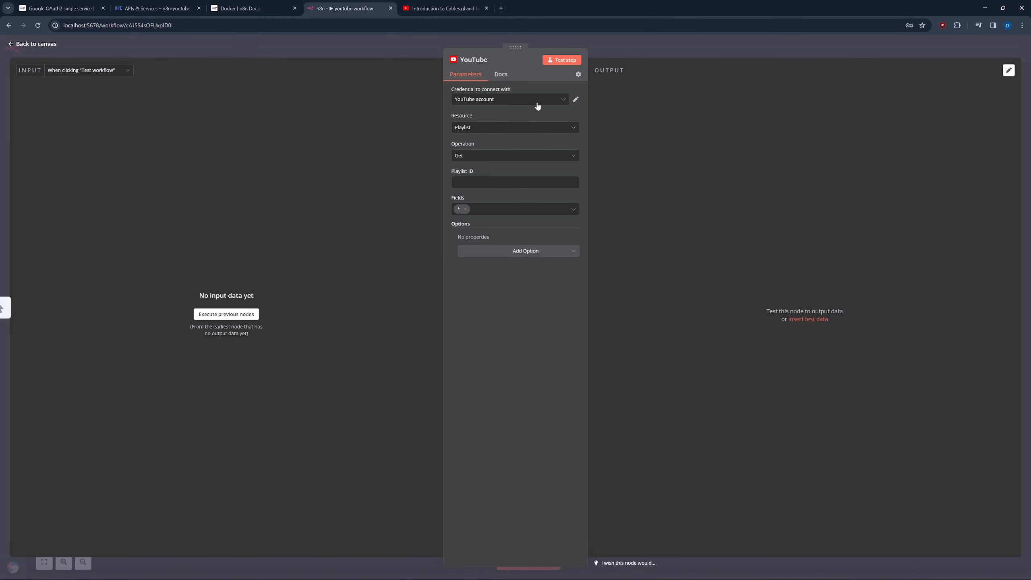
click(497, 183)
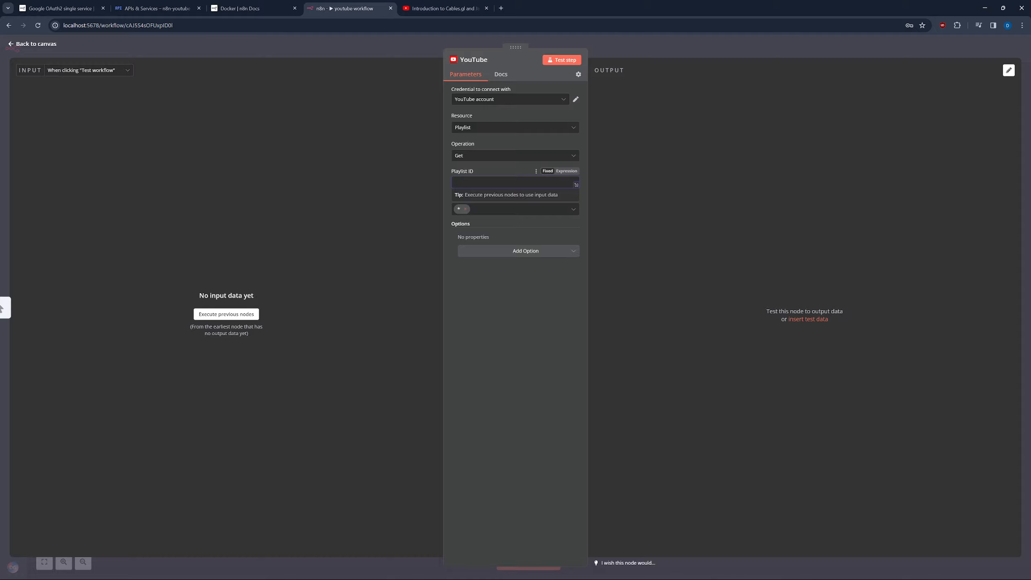
key(ctrl+v)
drag(485, 182, 407, 180)
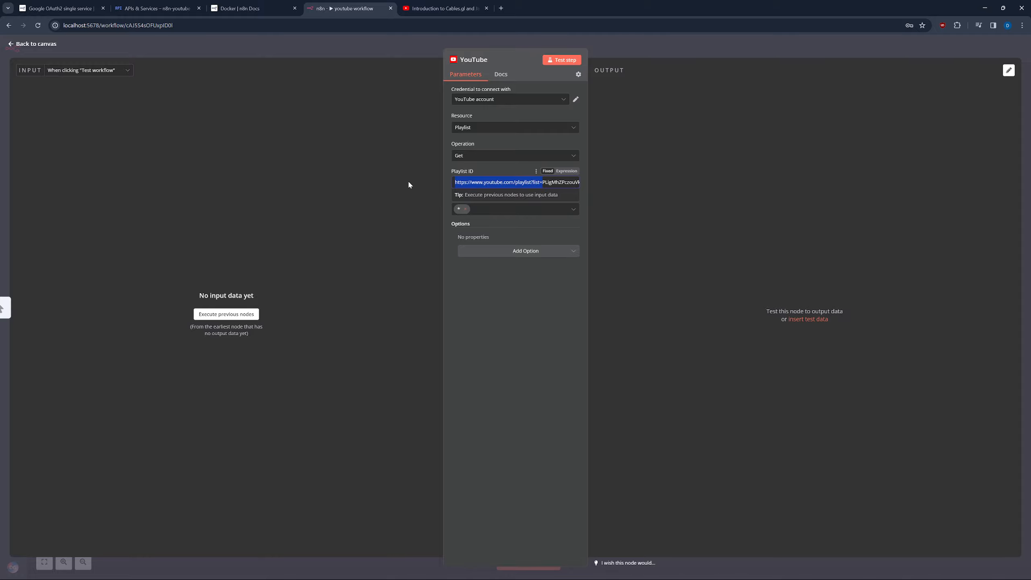
key(BackSpace)
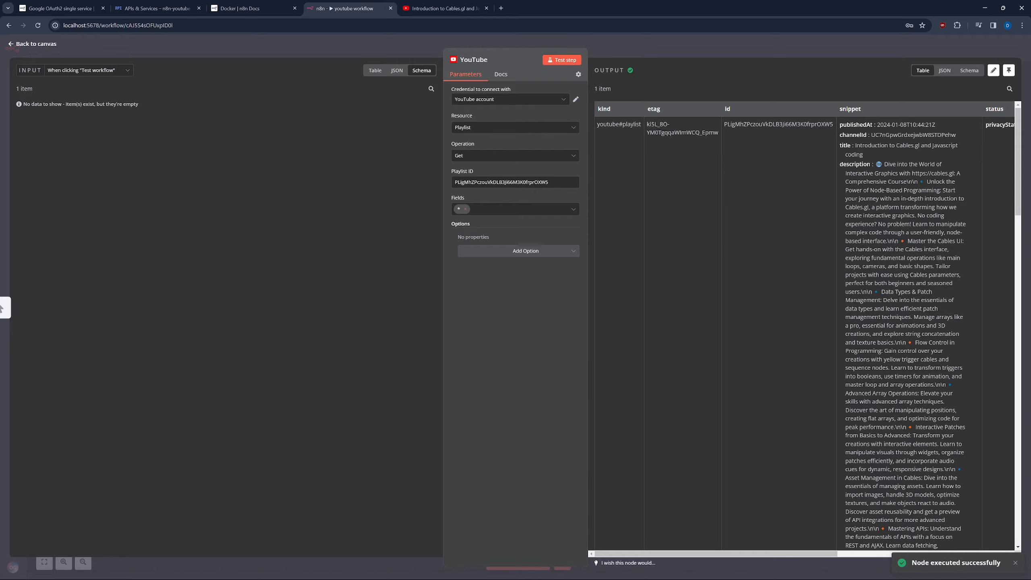
Scroll through the output table to inspect the returned 'Introduction to Cables.gl and Javascript coding' playlist.
scroll(806, 326, down, 20)
scroll(806, 326, up, 20)
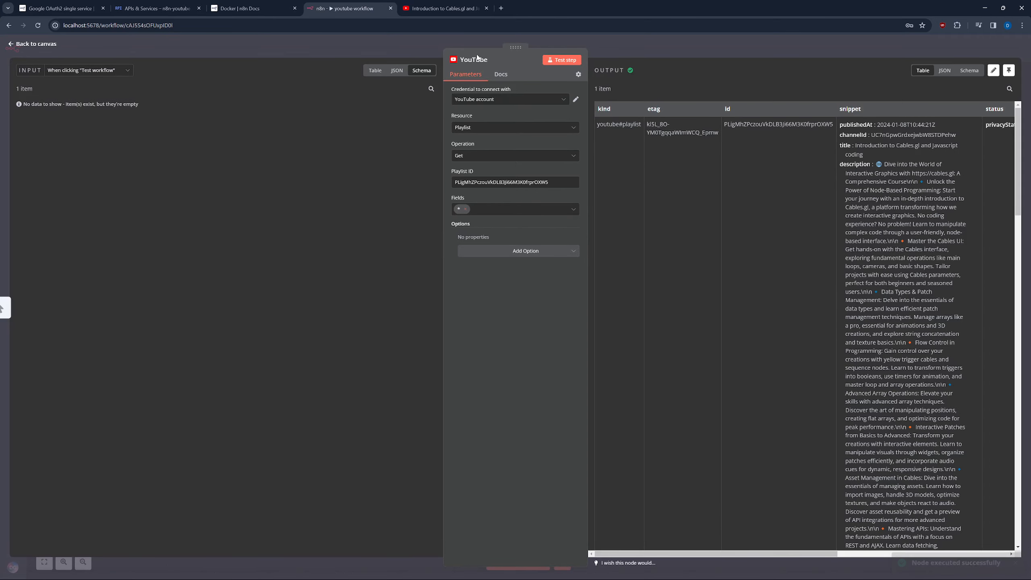
scroll(903, 333, down, 15)
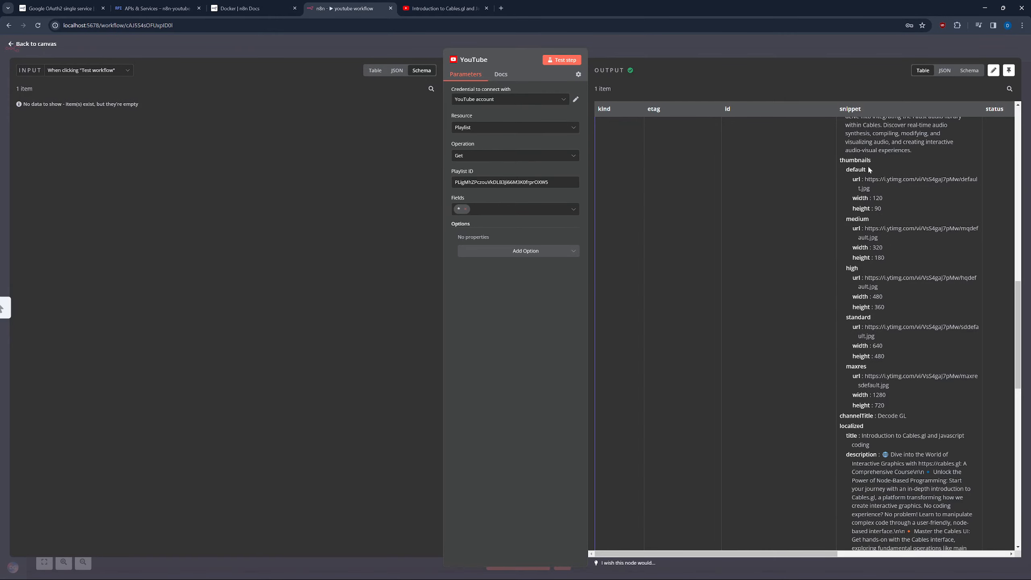
scroll(903, 333, up, 15)
scroll(903, 333, down, 15)
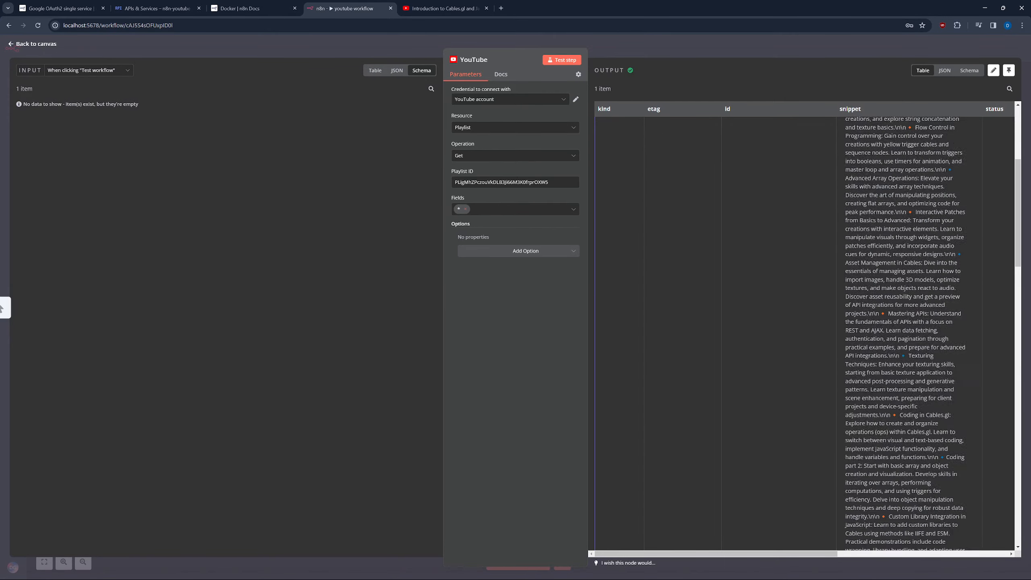
scroll(903, 333, down, 15)
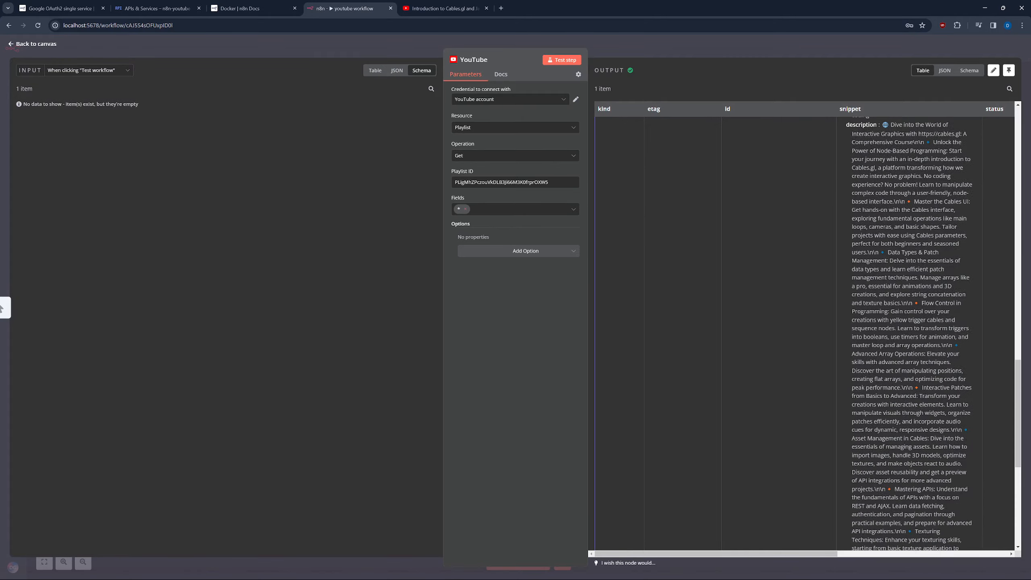
scroll(877, 199, right, 3)
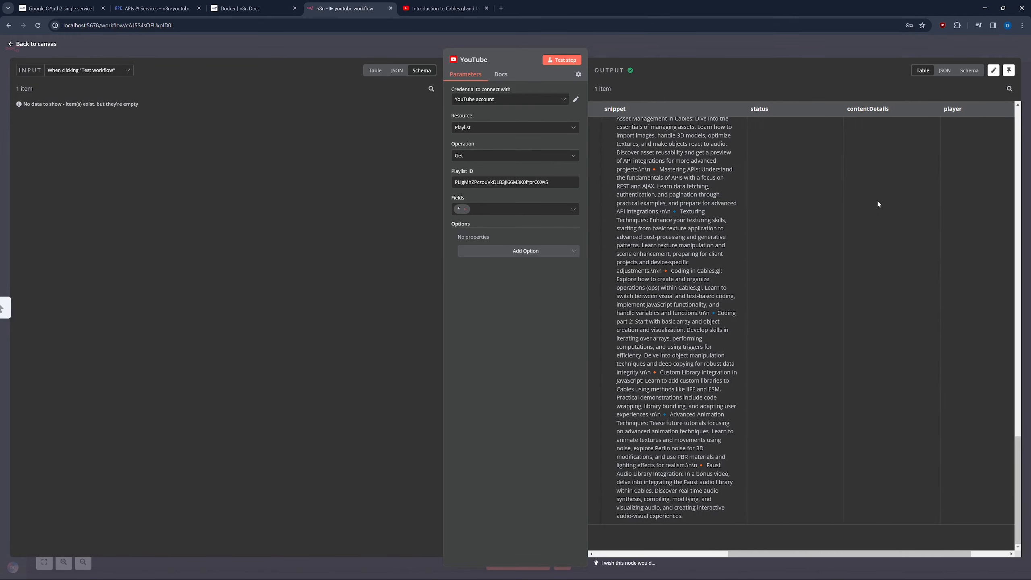
scroll(877, 199, up, 20)
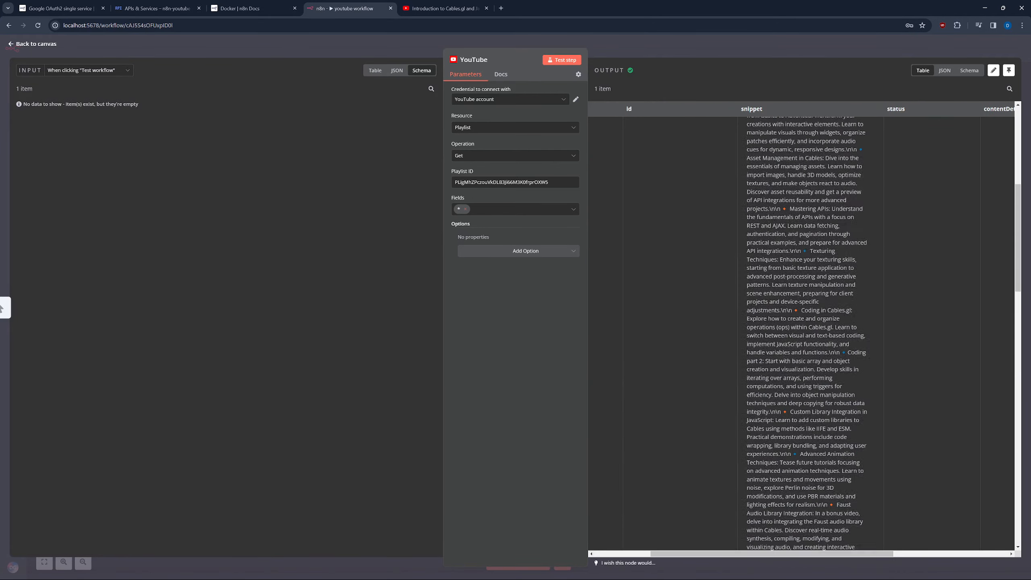
scroll(732, 202, left, 3)
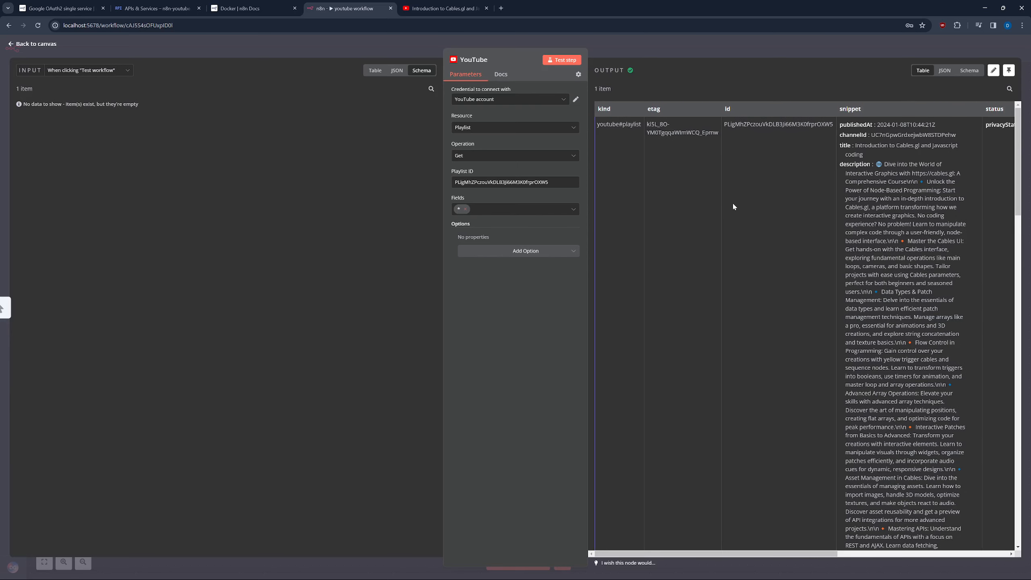
Back on the canvas, move the YouTube node to the right of the manual trigger.
click(10, 43)
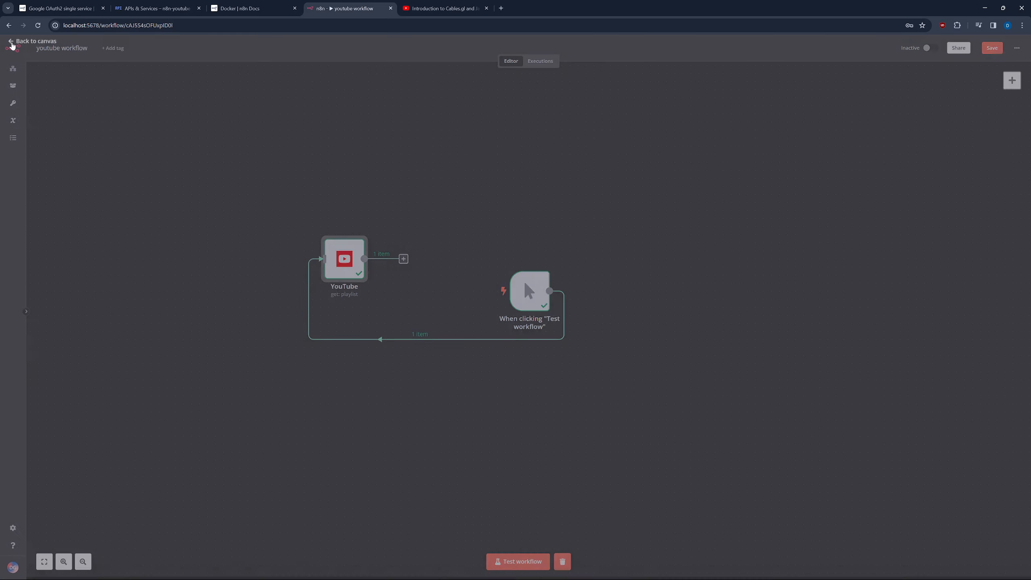
drag(334, 264, 648, 296)
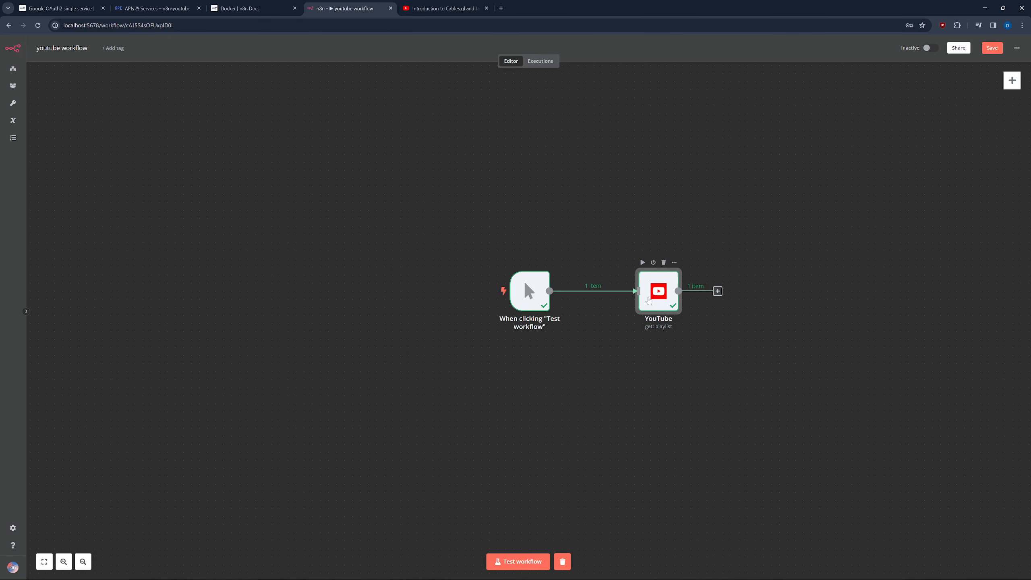
right_click(495, 367)
drag(728, 384, 478, 373)
click(558, 292)
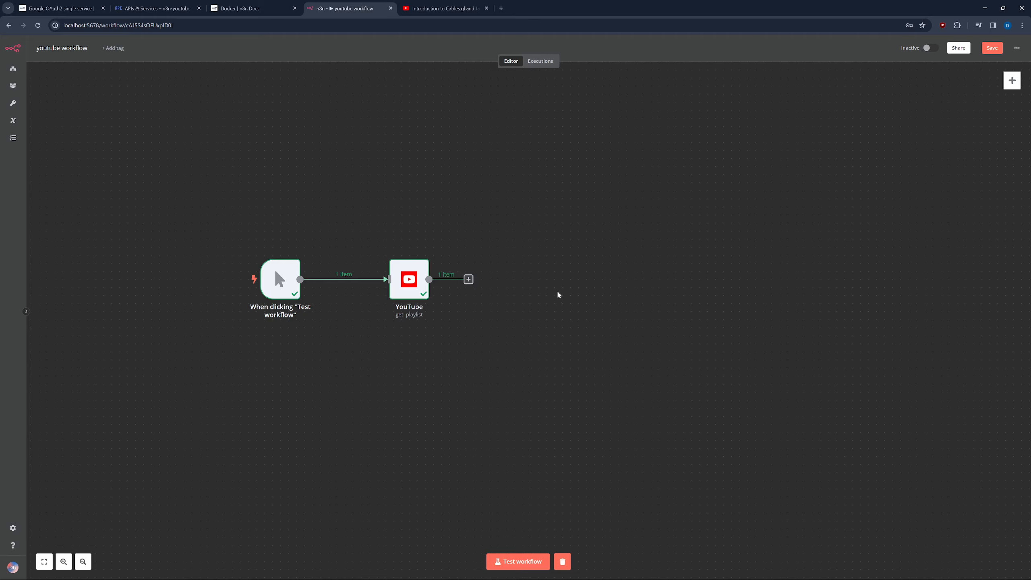
Search the node panel for 'youtube' and show YouTube's actions for a new step.
key(Tab)
text(youtube)
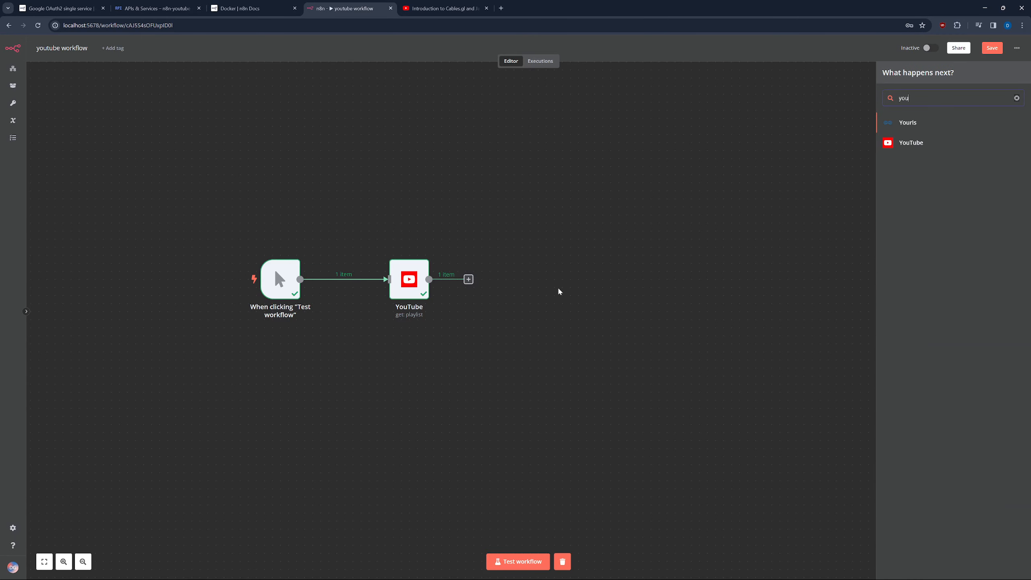
click(907, 149)
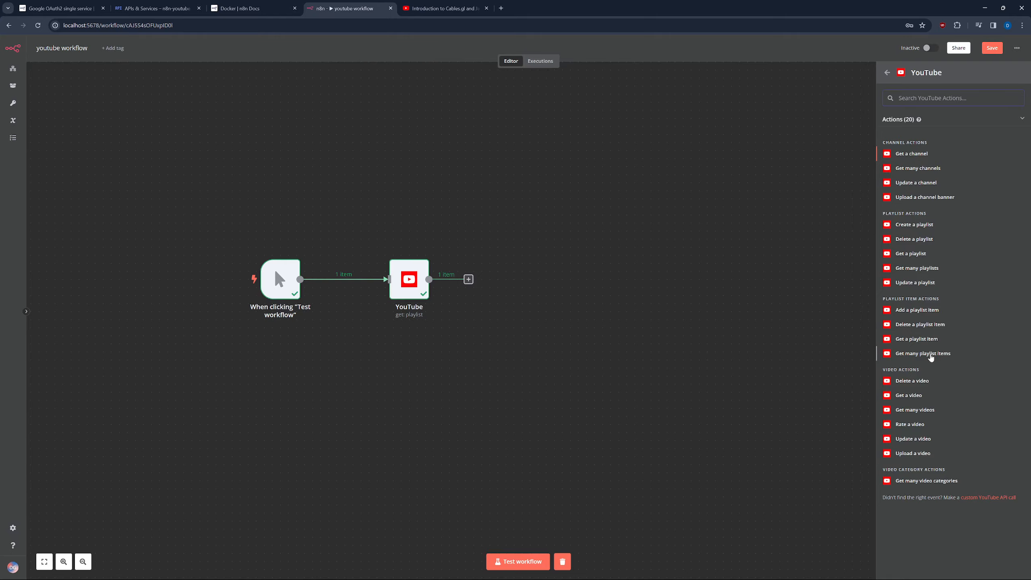
Add a YouTube Get Many playlist items step using only the pasted playlist's ID.
click(922, 354)
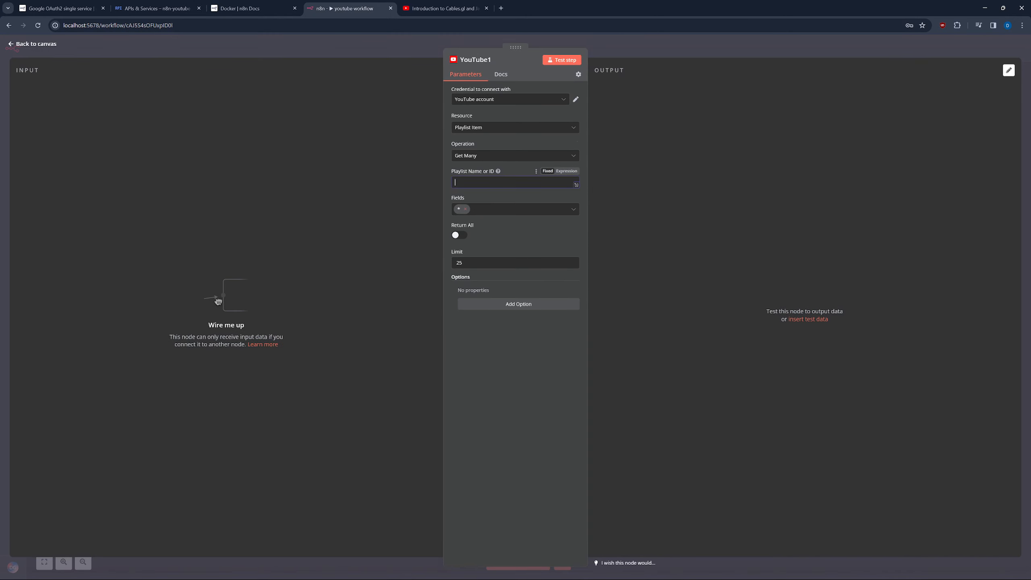
key(ctrl+v)
drag(485, 182, 429, 178)
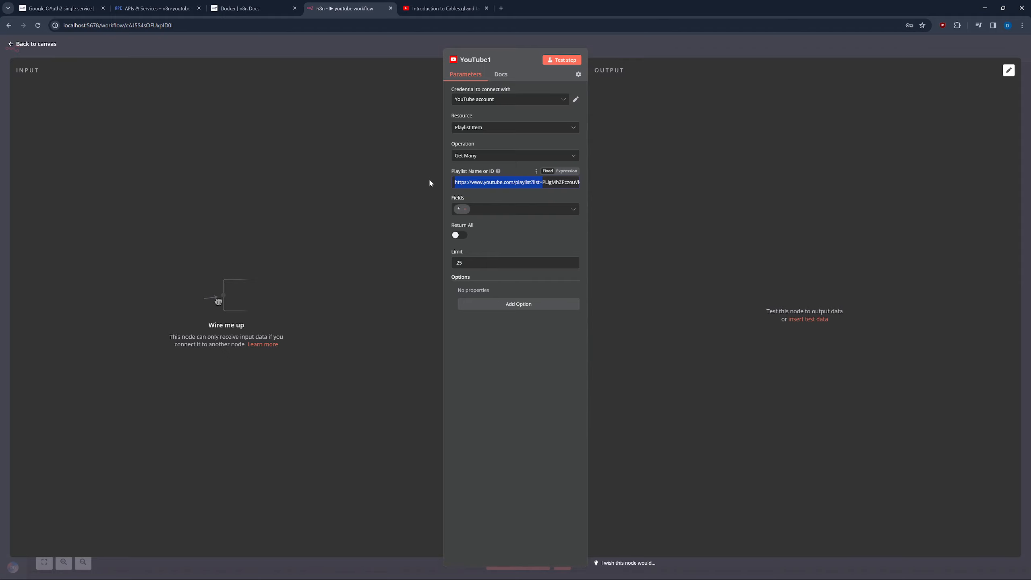
key(BackSpace)
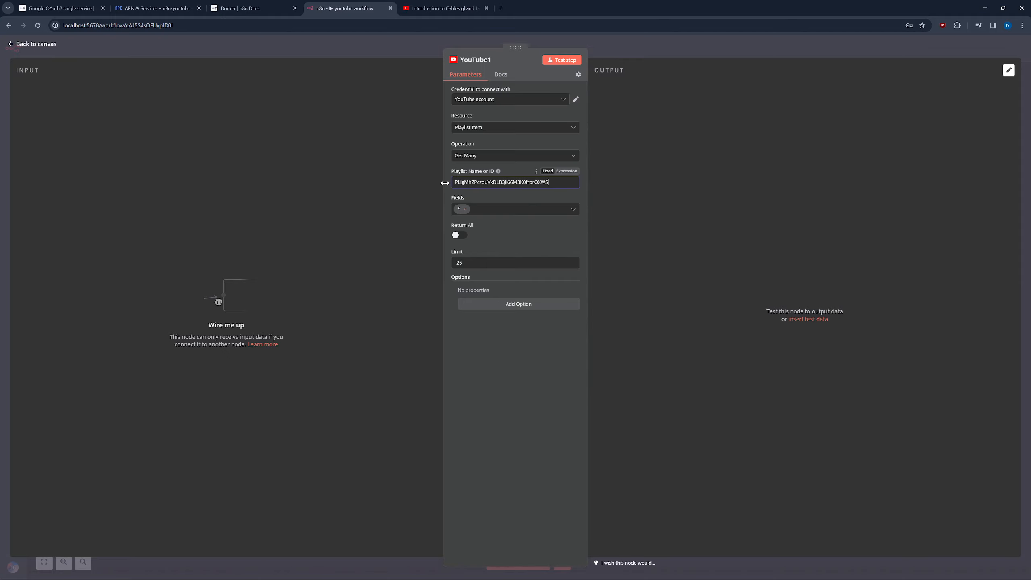
Test the playlist items step and review its 13 returned videos.
click(563, 60)
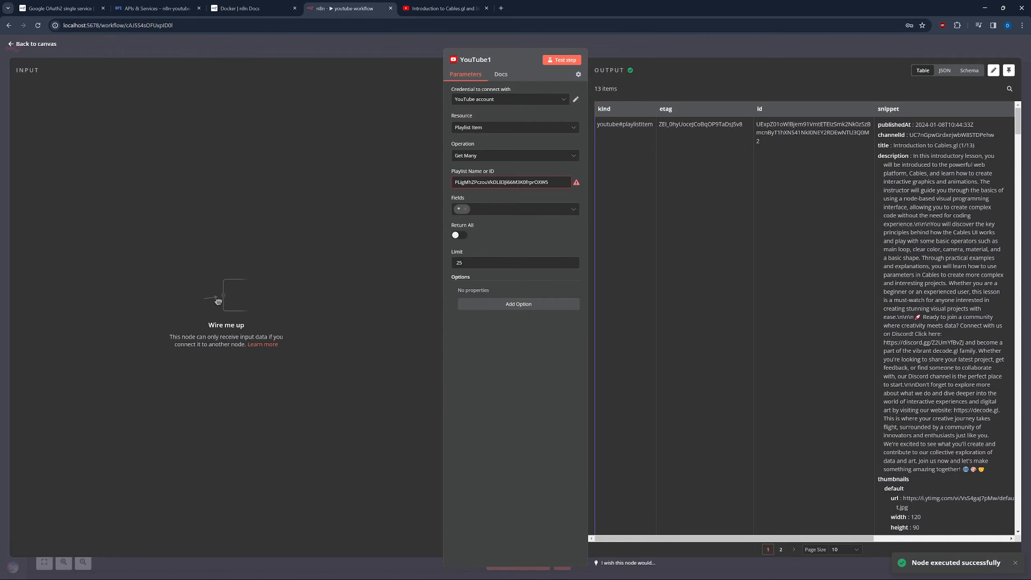
scroll(803, 242, down, 10)
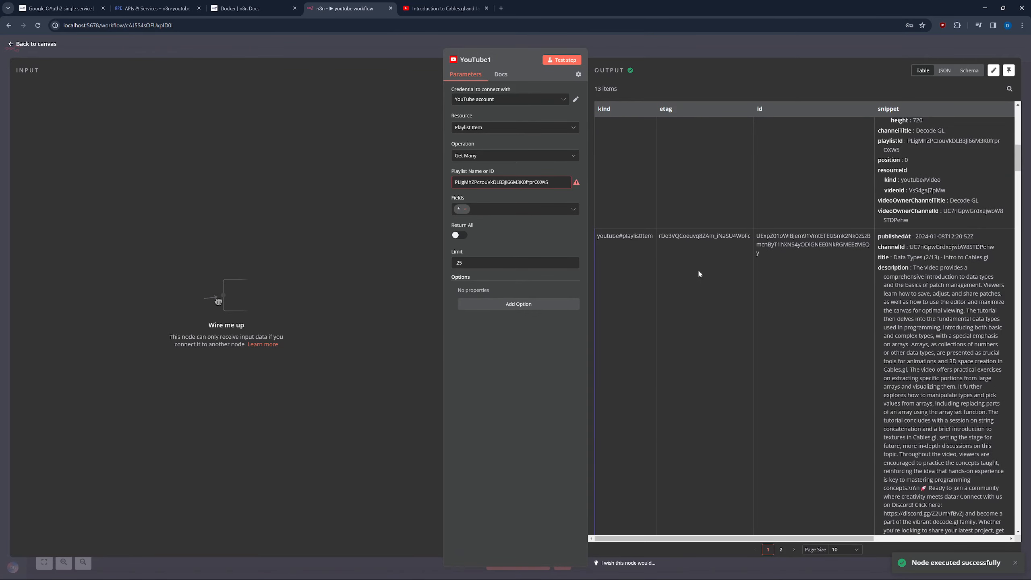
scroll(699, 274, down, 10)
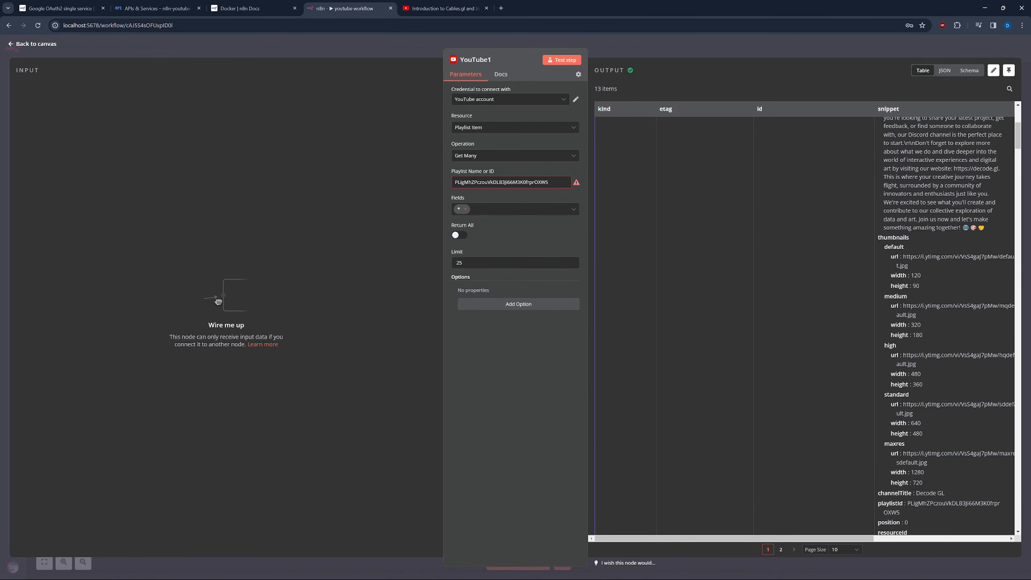
scroll(913, 259, down, 15)
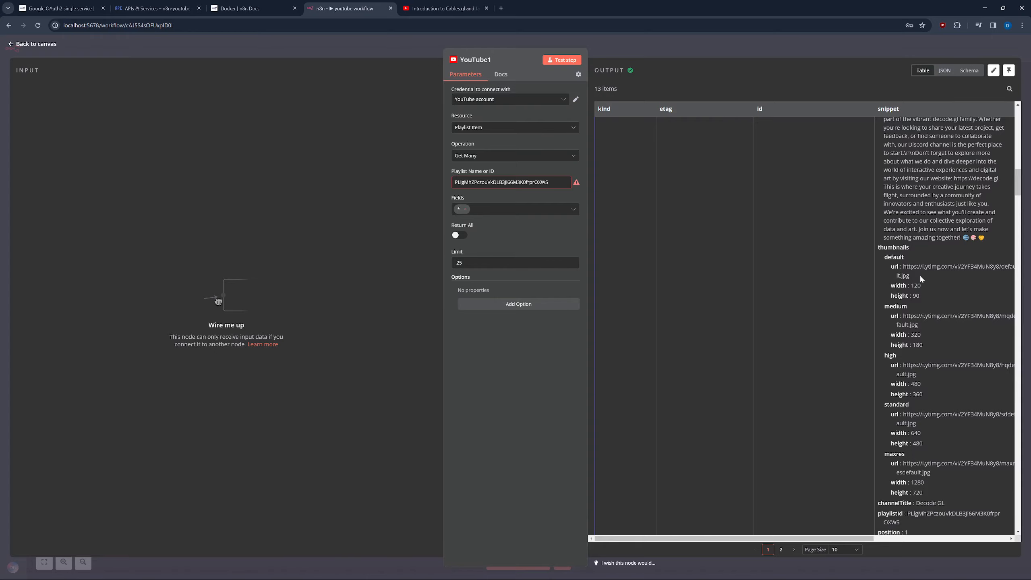
scroll(920, 274, right, 5)
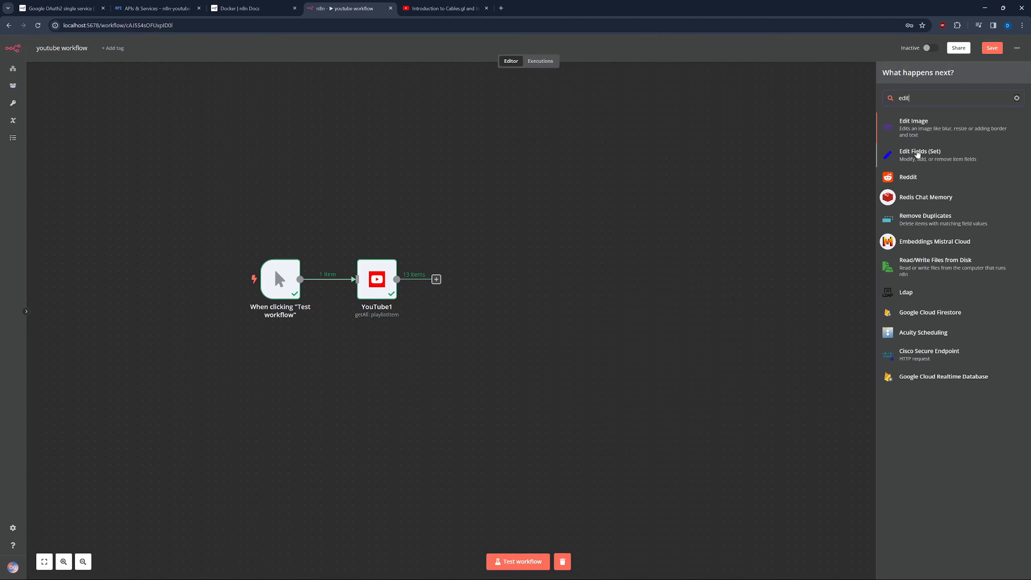
Add an Edit Fields (Set) step and inspect its incoming playlist items in JSON and Schema views.
click(917, 154)
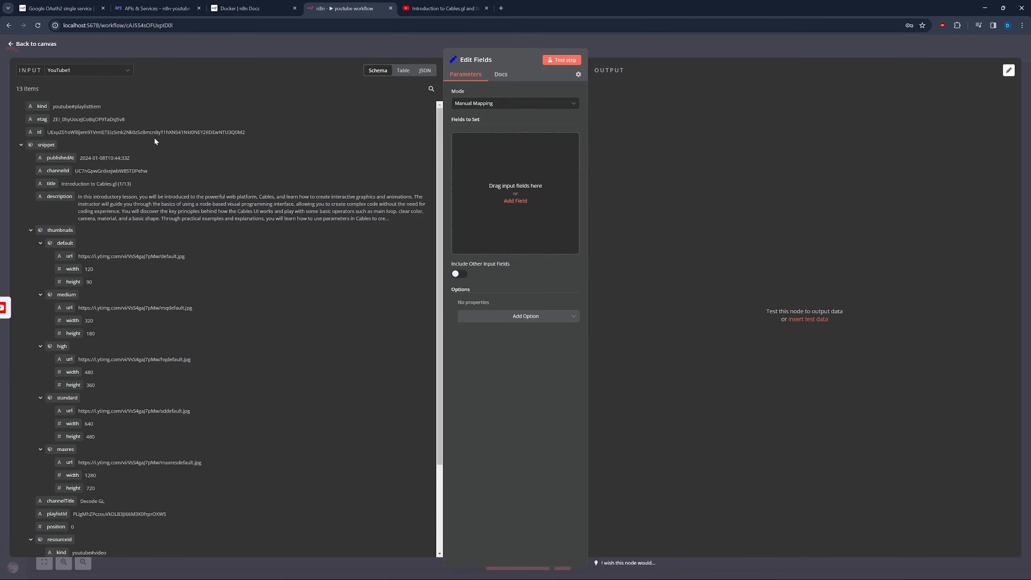
scroll(151, 161, down, 3)
scroll(122, 224, up, 3)
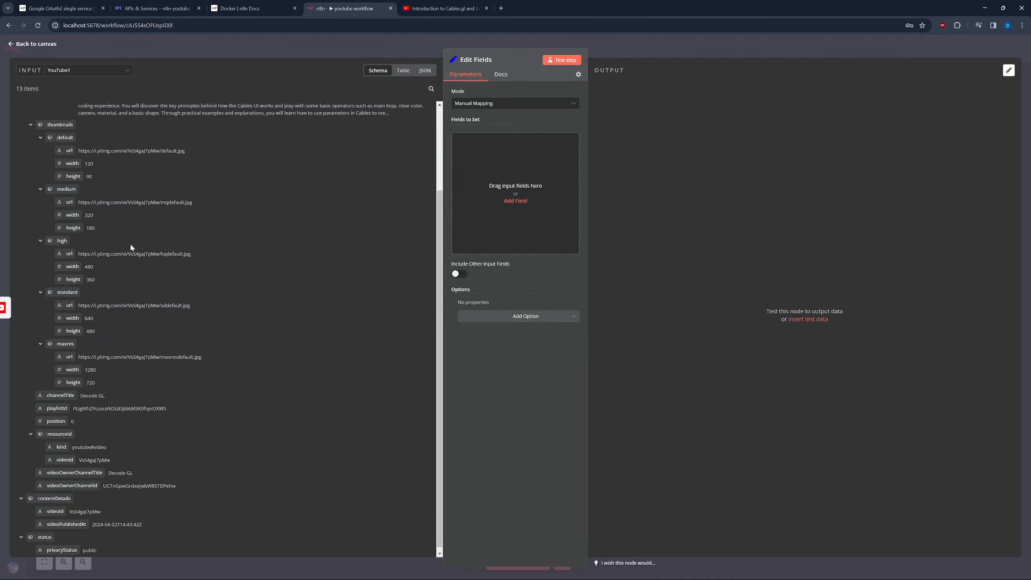
click(424, 70)
scroll(191, 180, down, 6)
scroll(192, 180, down, 20)
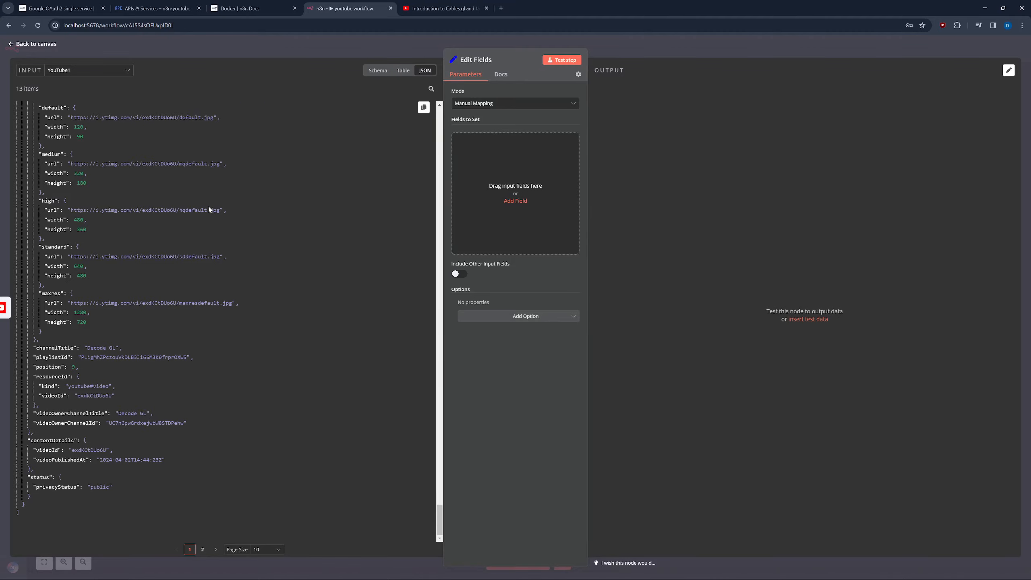
scroll(209, 200, up, 20)
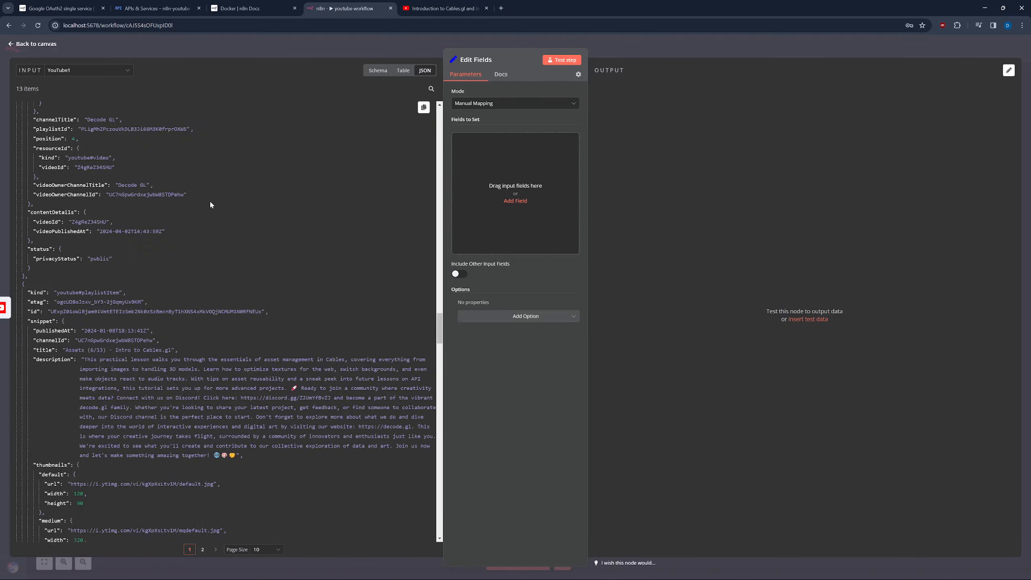
click(377, 70)
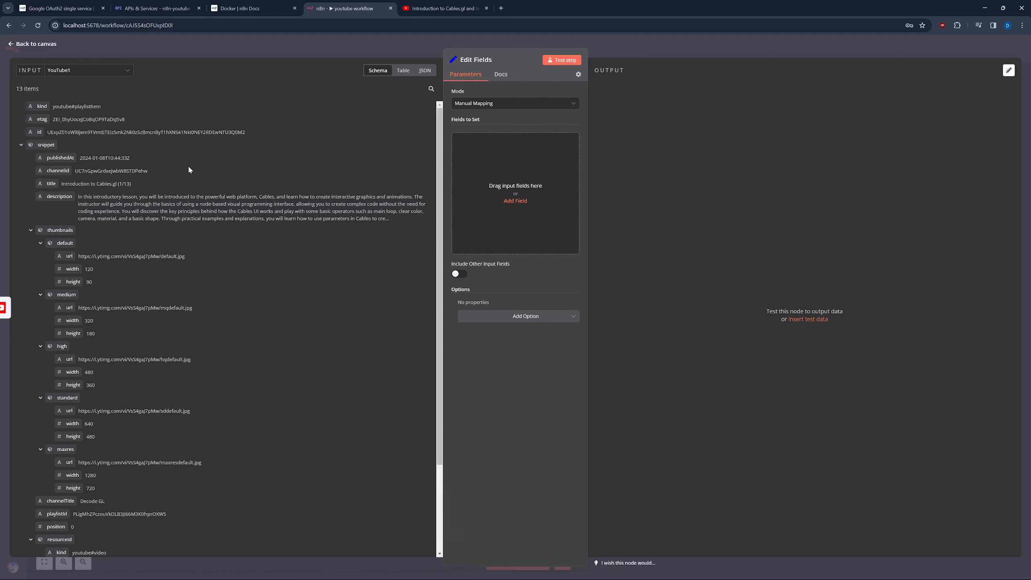
Map snippet.title, snippet.thumbnails.maxres.url and contentDetails.videoId into Fields to Set.
drag(51, 183, 492, 161)
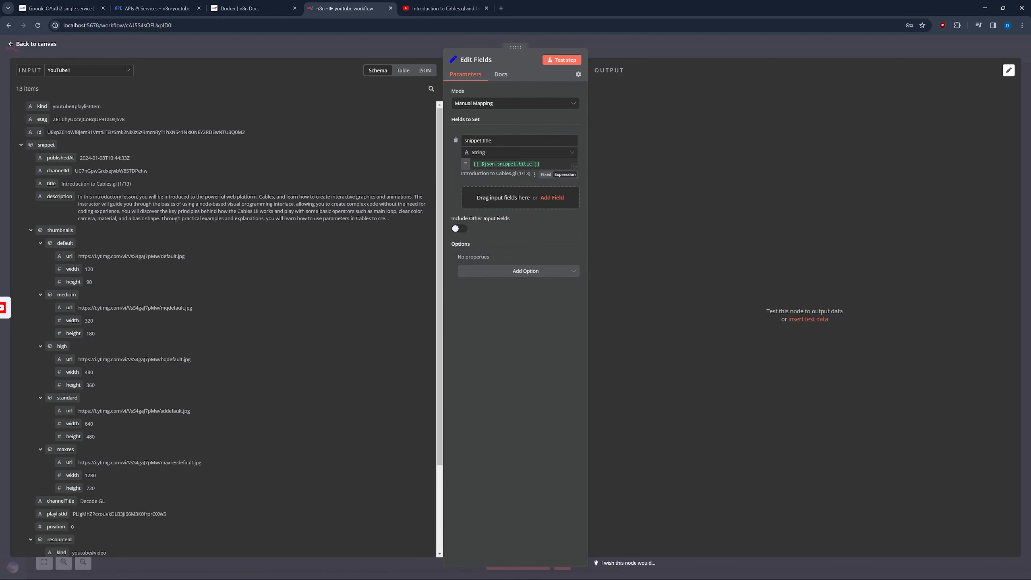
scroll(117, 369, down, 2)
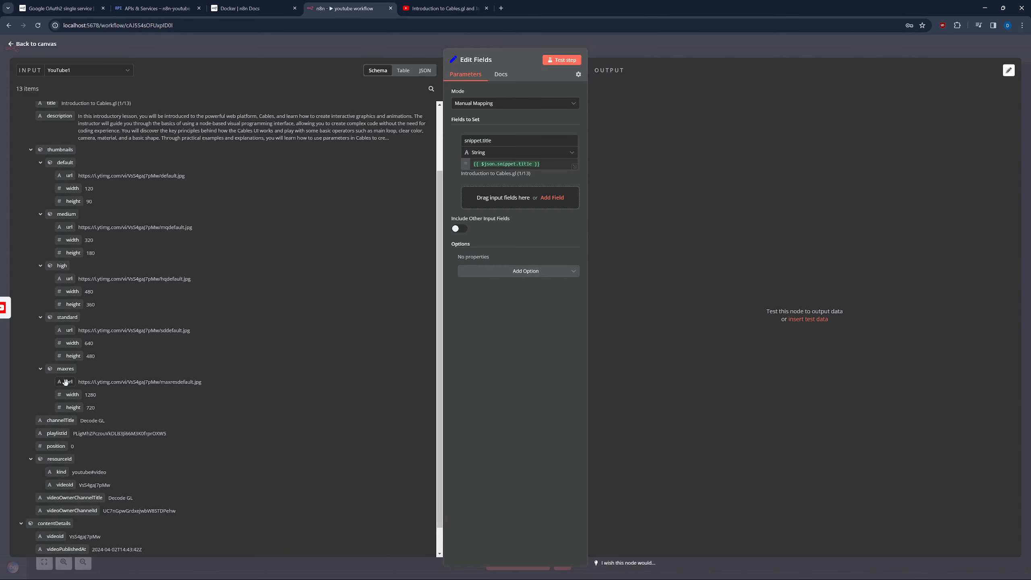
drag(65, 382, 493, 208)
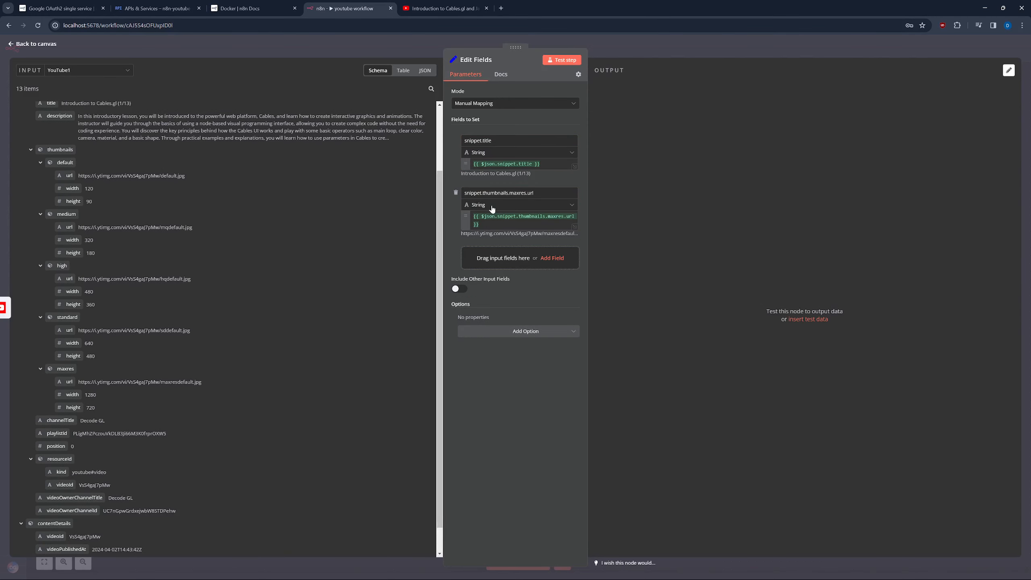
scroll(102, 419, down, 1)
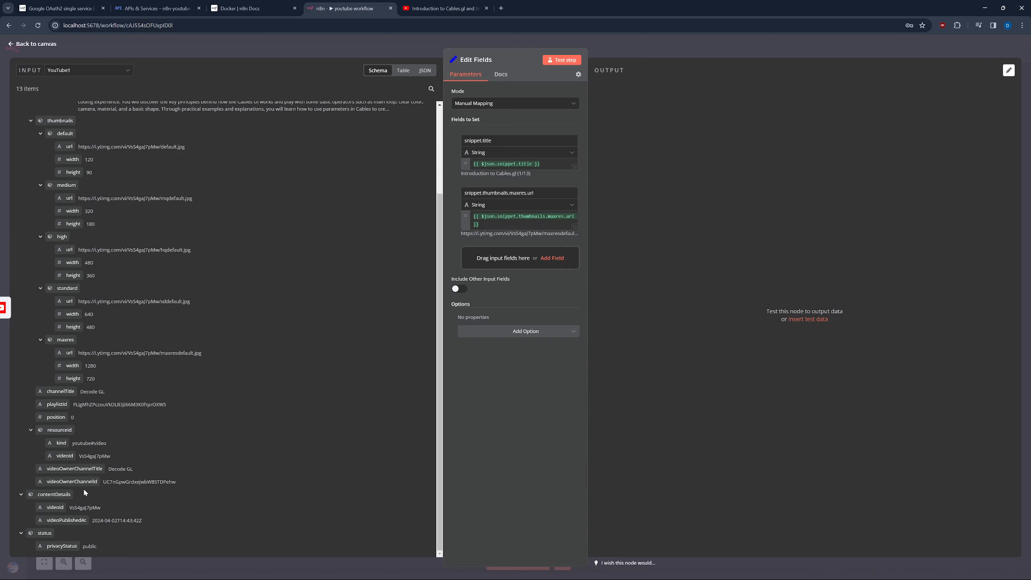
drag(55, 507, 517, 267)
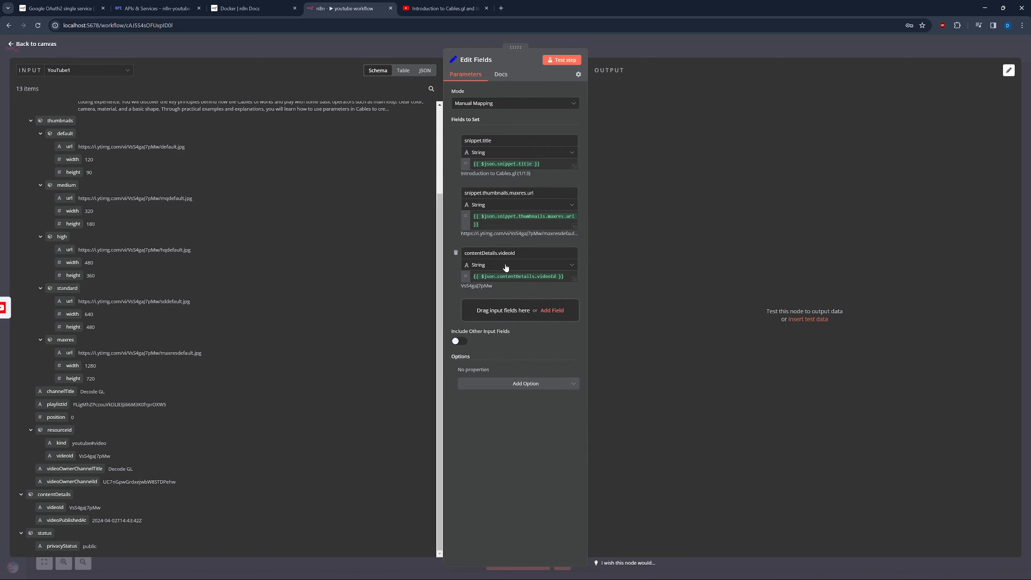
Test the Edit Fields step and review its 13 output items in JSON view.
click(556, 63)
scroll(737, 203, down, 2)
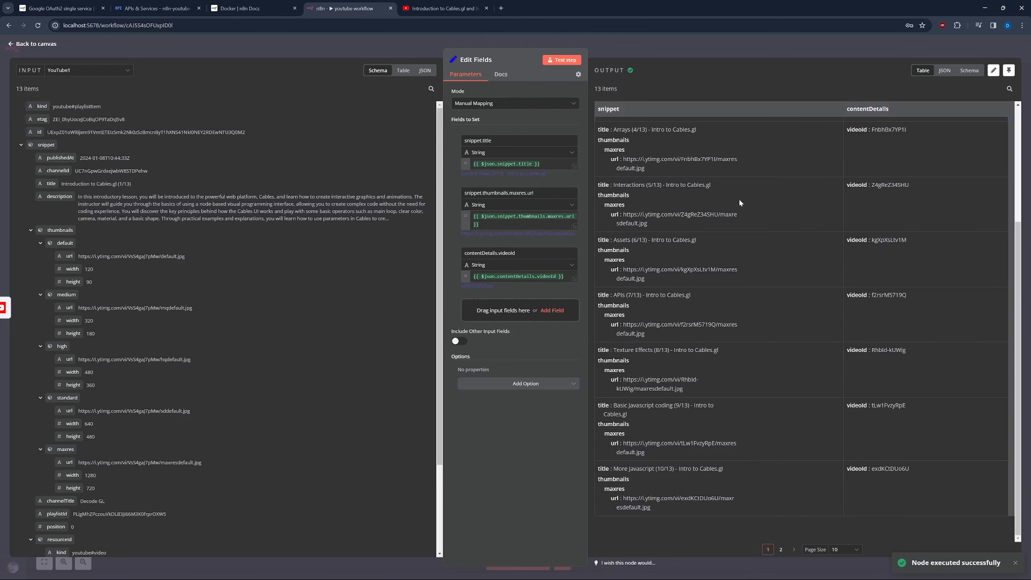
scroll(736, 211, up, 1)
click(945, 70)
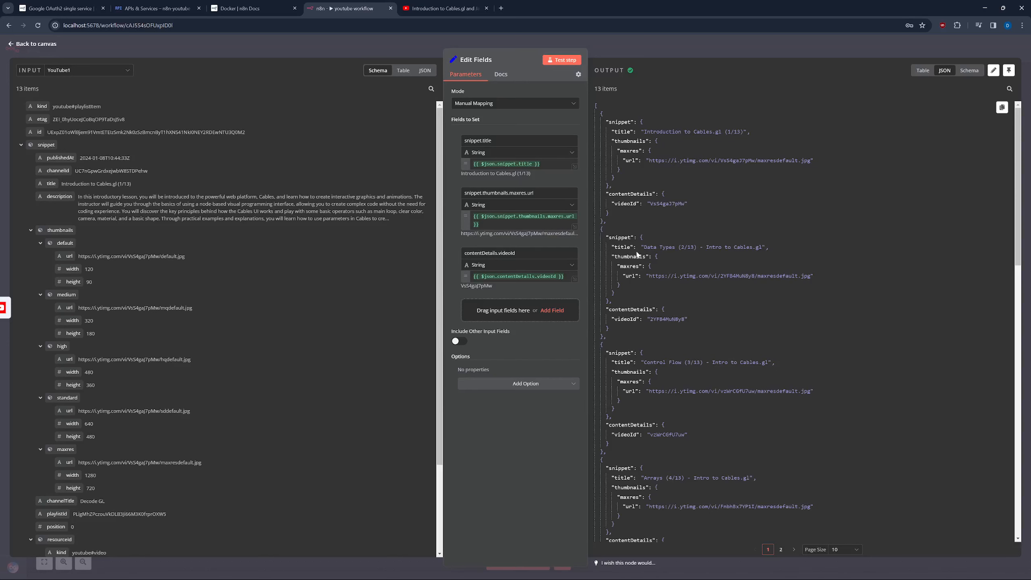
scroll(640, 219, down, 10)
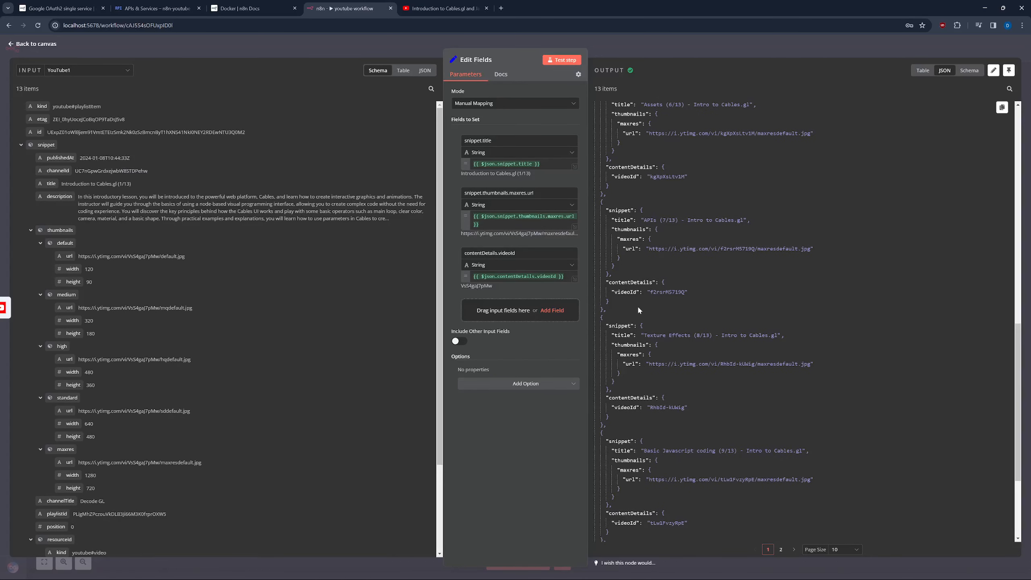
scroll(637, 321, up, 10)
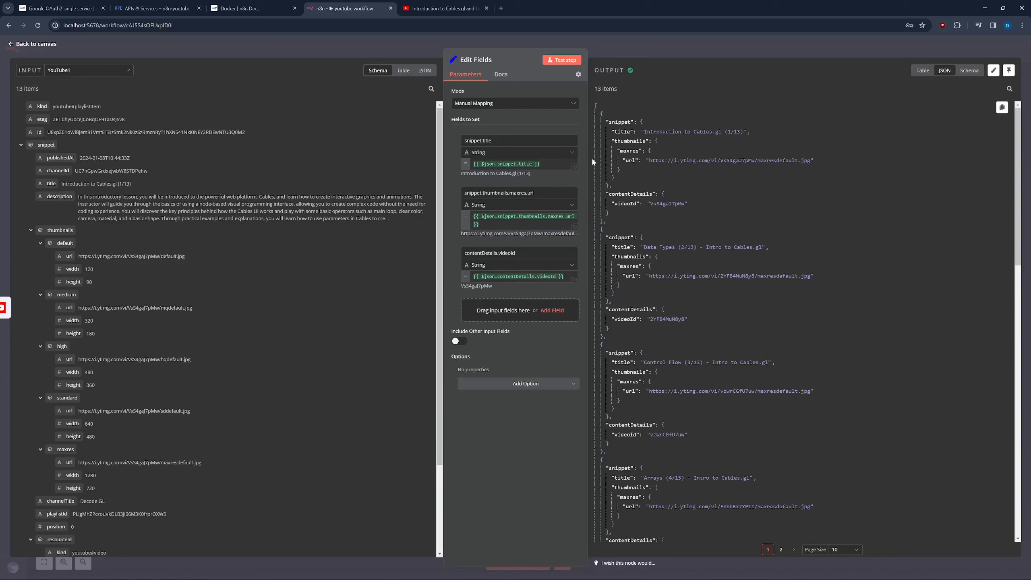
click(562, 106)
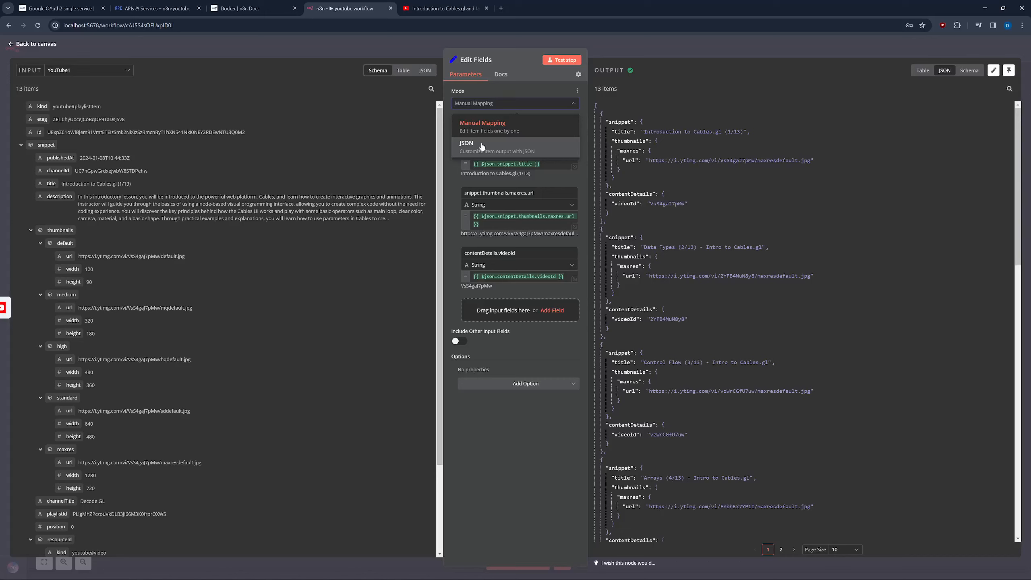
Switch Edit Fields to JSON mode as an expression and map snippet.title to a 'title' key.
click(482, 146)
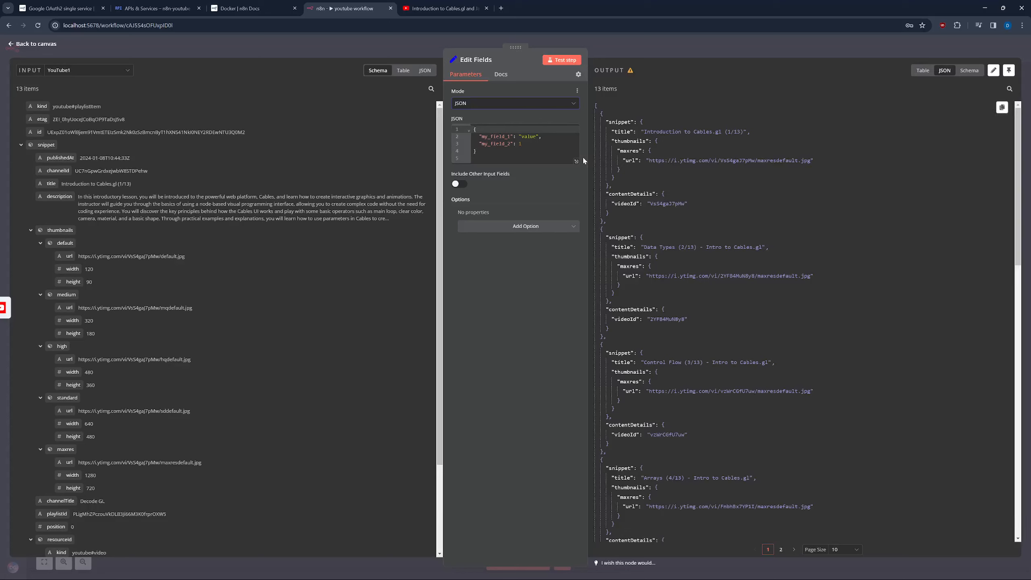
click(566, 118)
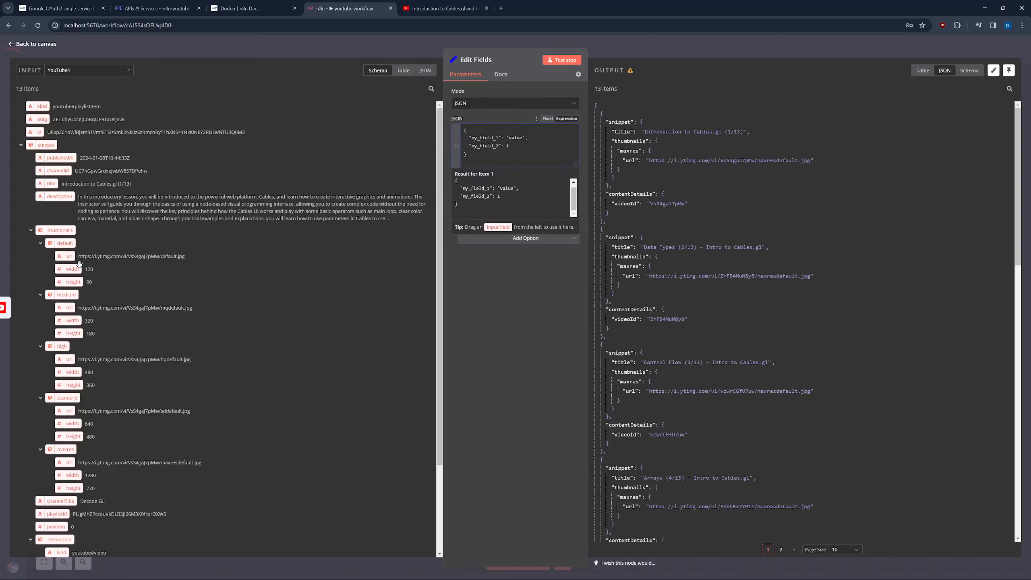
drag(53, 184, 531, 139)
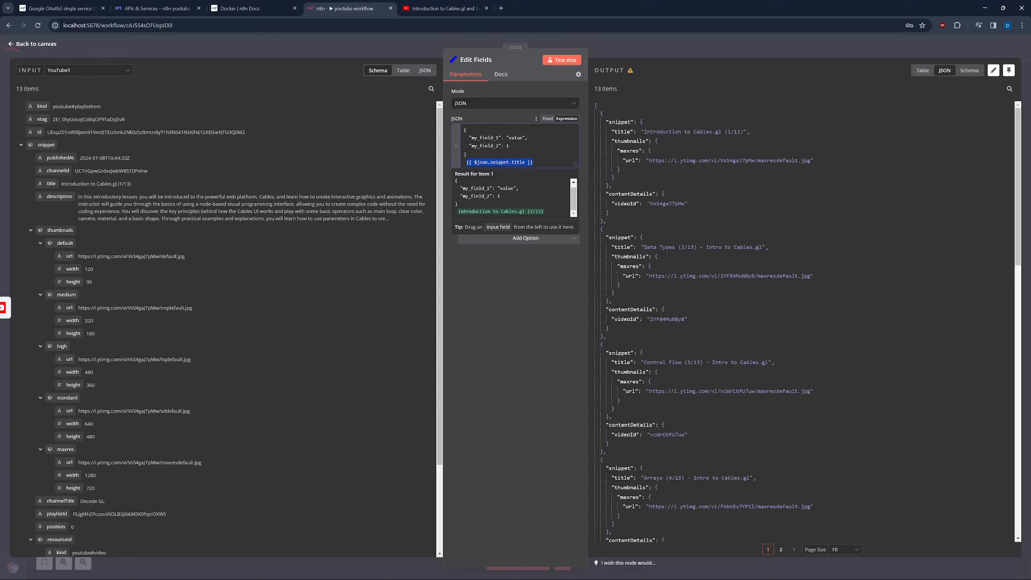
key(BackSpace)
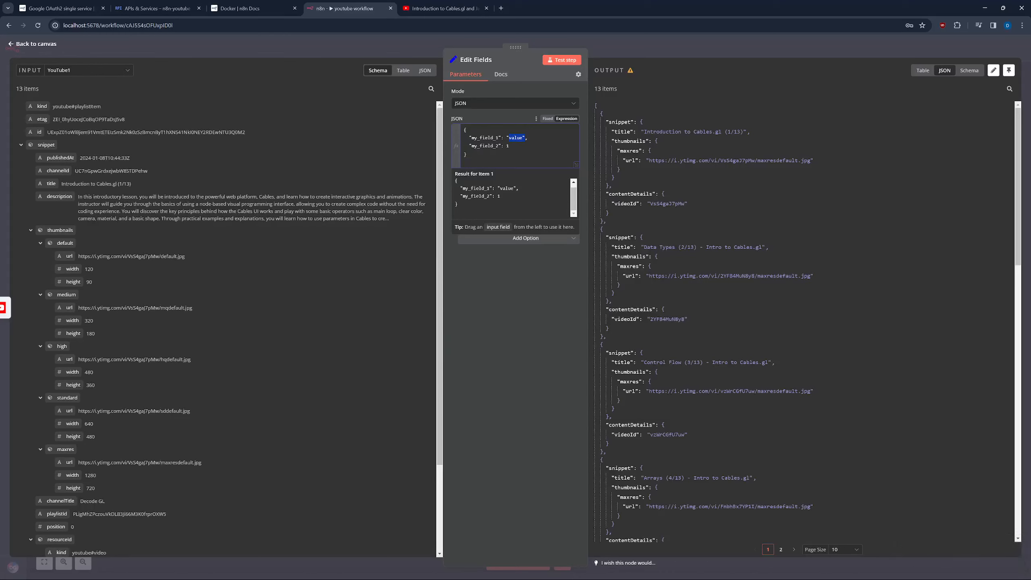
text({{ $json.snippet.title }})
double_click(486, 138)
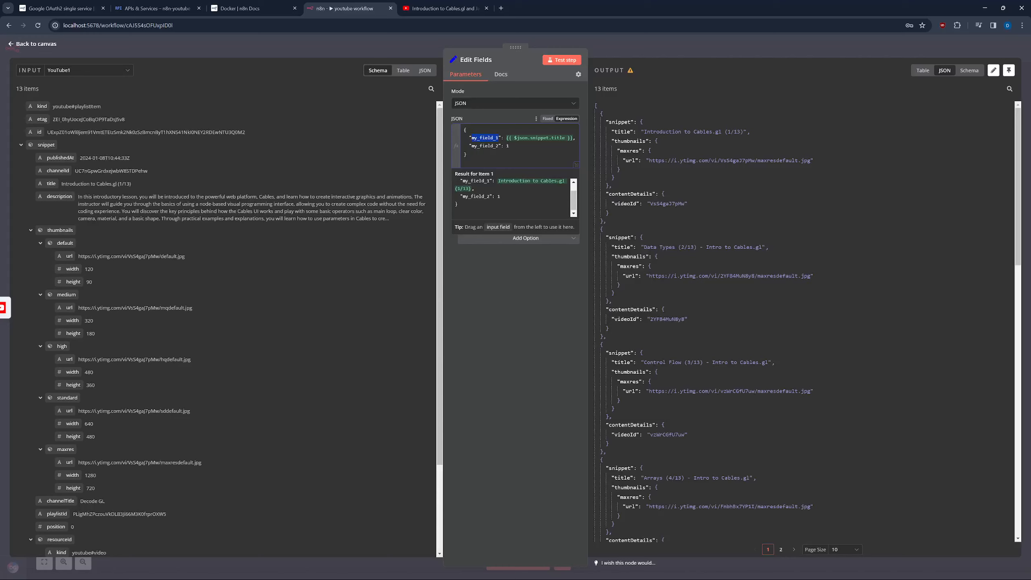
text(title)
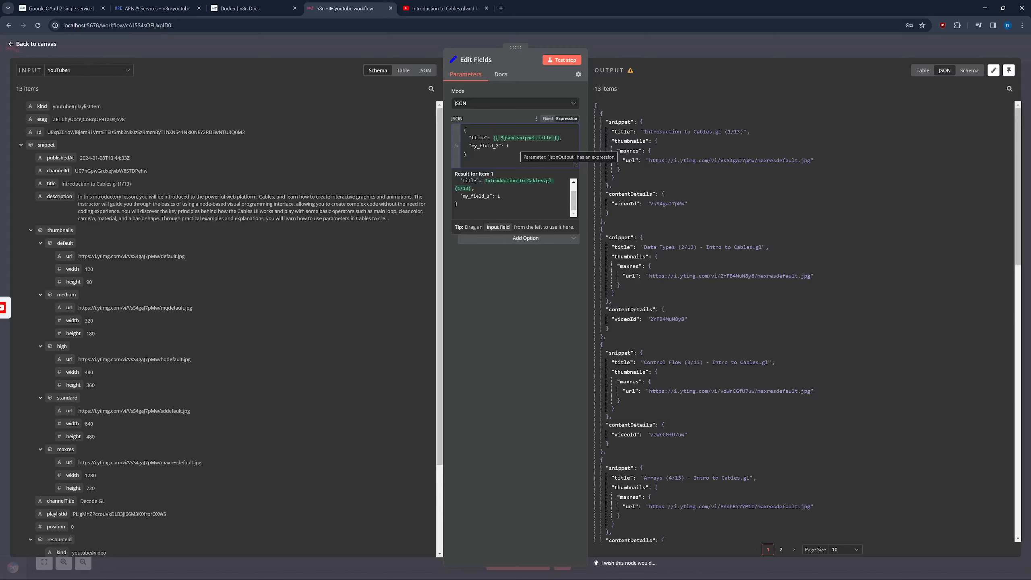
Add an 'image' key set to the snippet.thumbnails.maxres.url expression.
drag(491, 146, 471, 146)
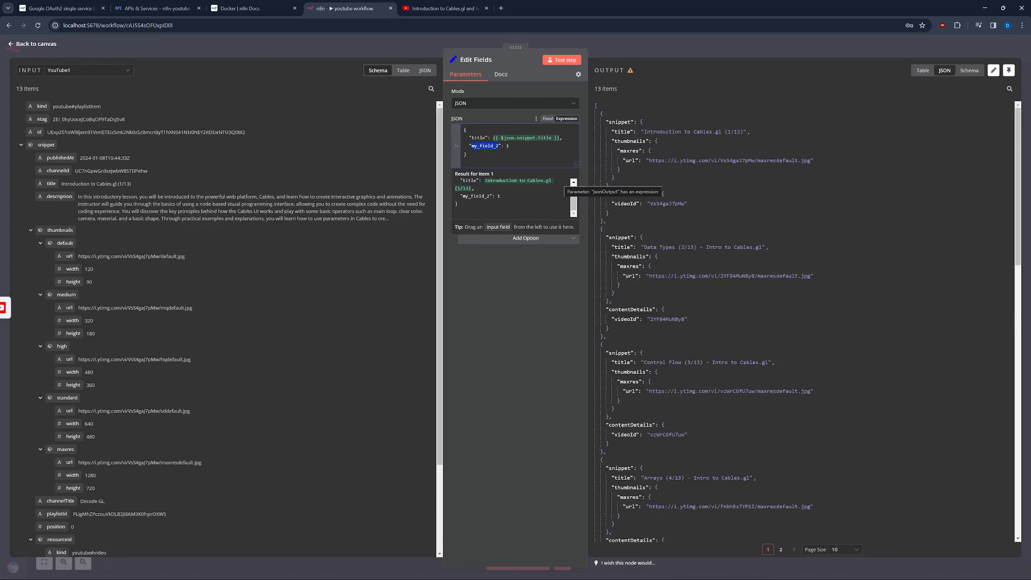
text(image)
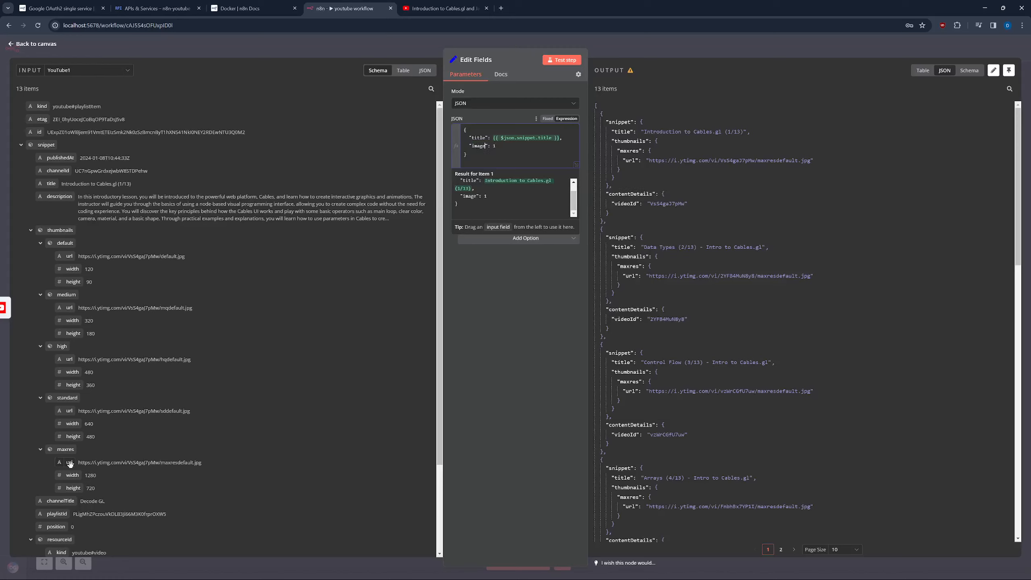
click(495, 148)
drag(69, 462, 504, 147)
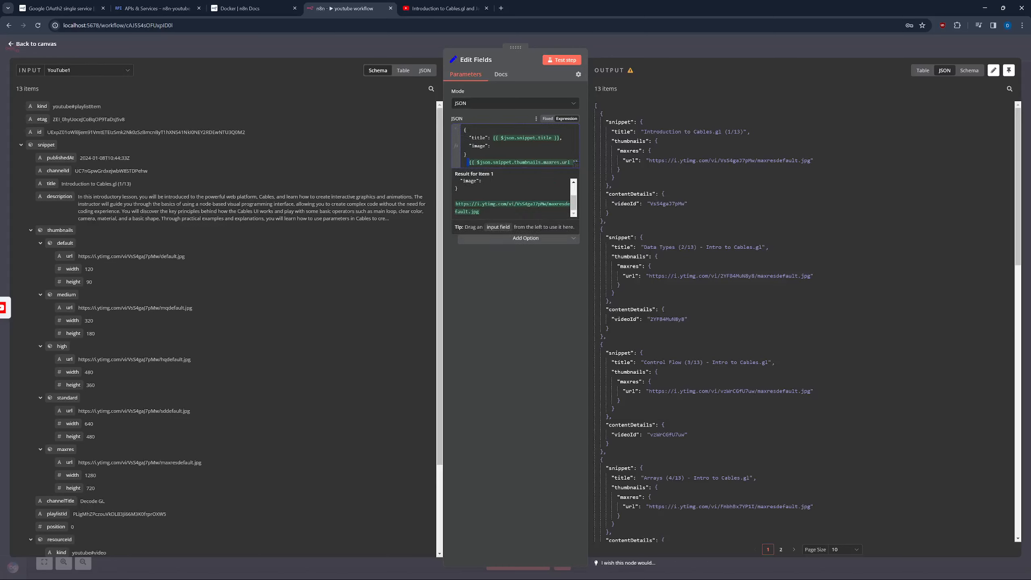
key(shift+End)
key(ctrl+x)
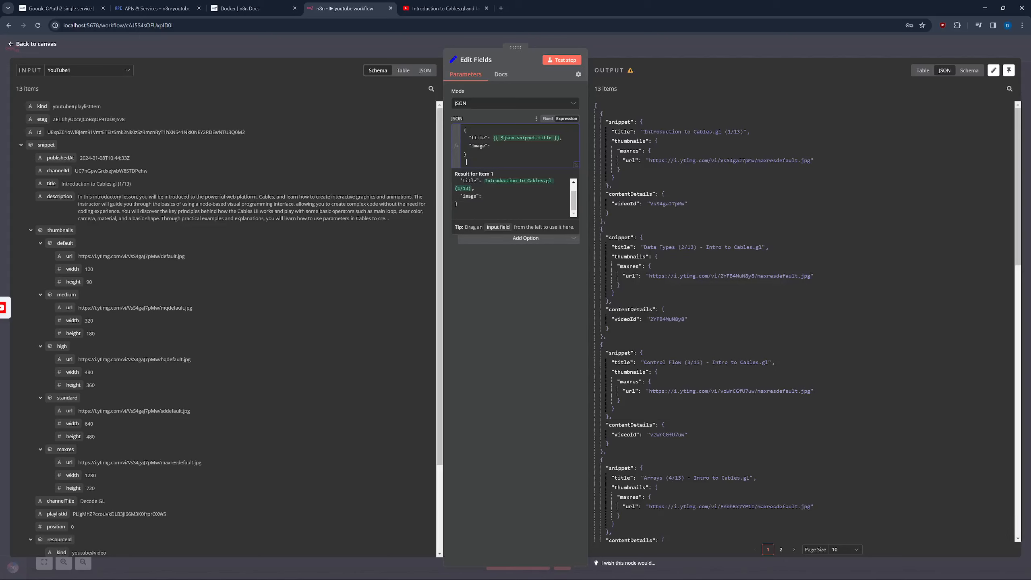
key(Up)
key(Up)
key(End)
key(ctrl+v)
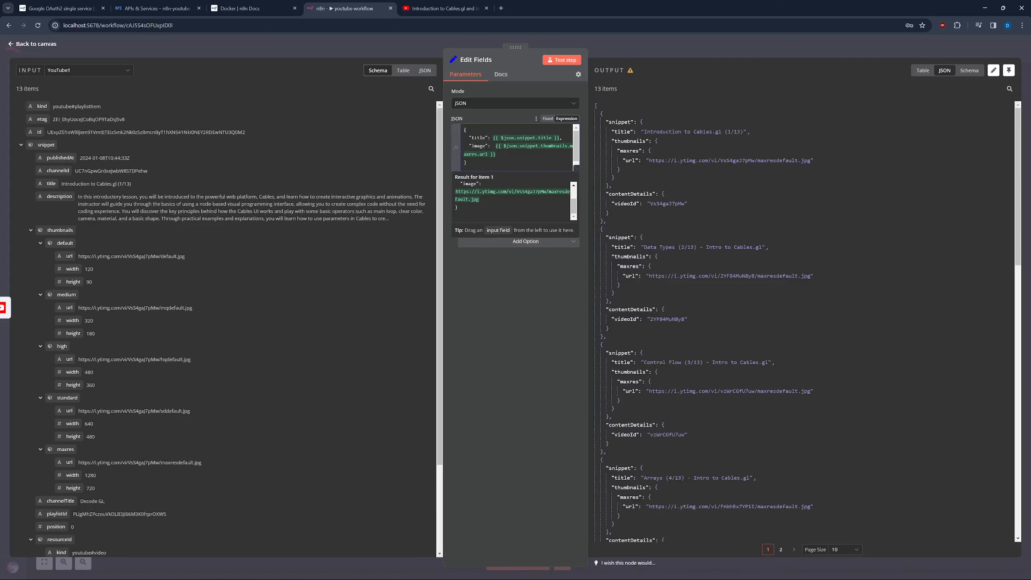
text(,)
Add a 'videoId' key set to the contentDetails.videoId expression.
scroll(114, 400, down, 3)
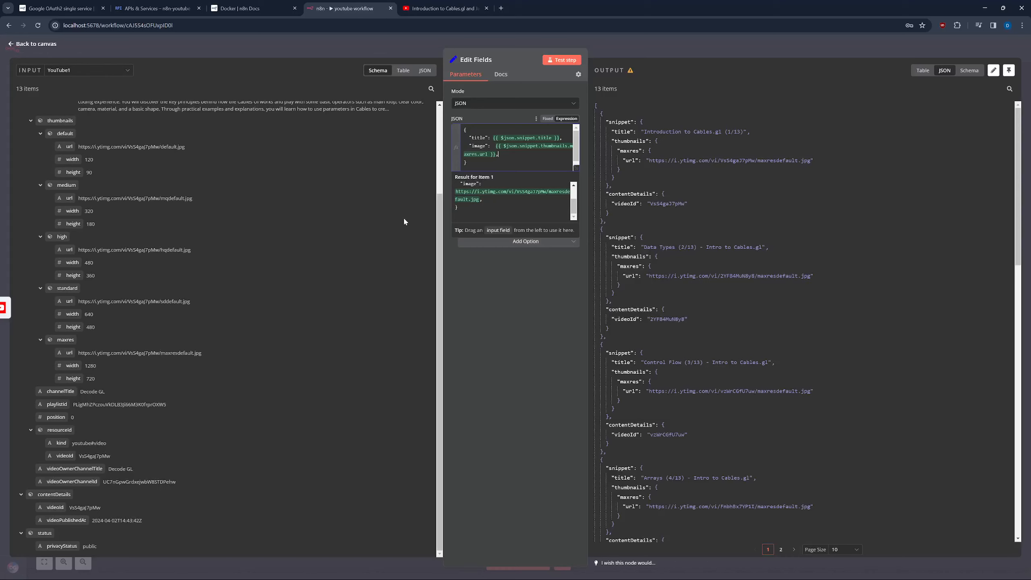
text(")
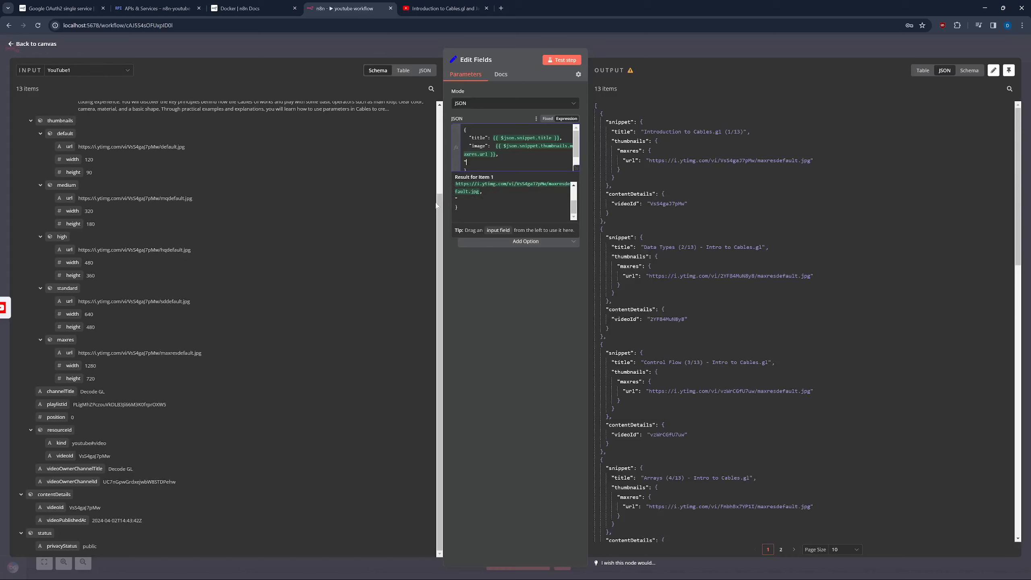
text(videoId":)
drag(60, 507, 513, 169)
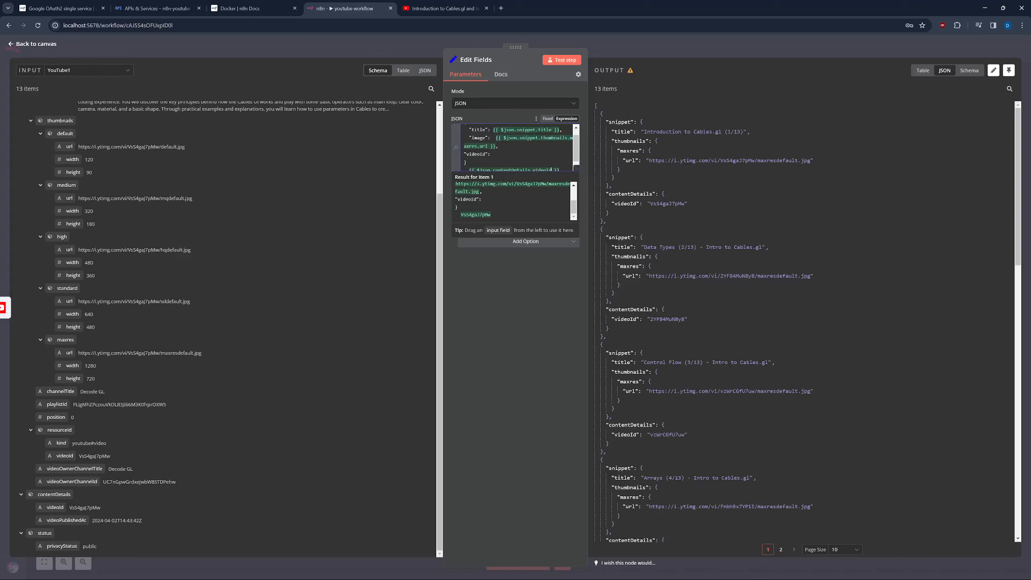
drag(559, 169, 470, 170)
key(ctrl+x)
click(494, 149)
key(ctrl+v)
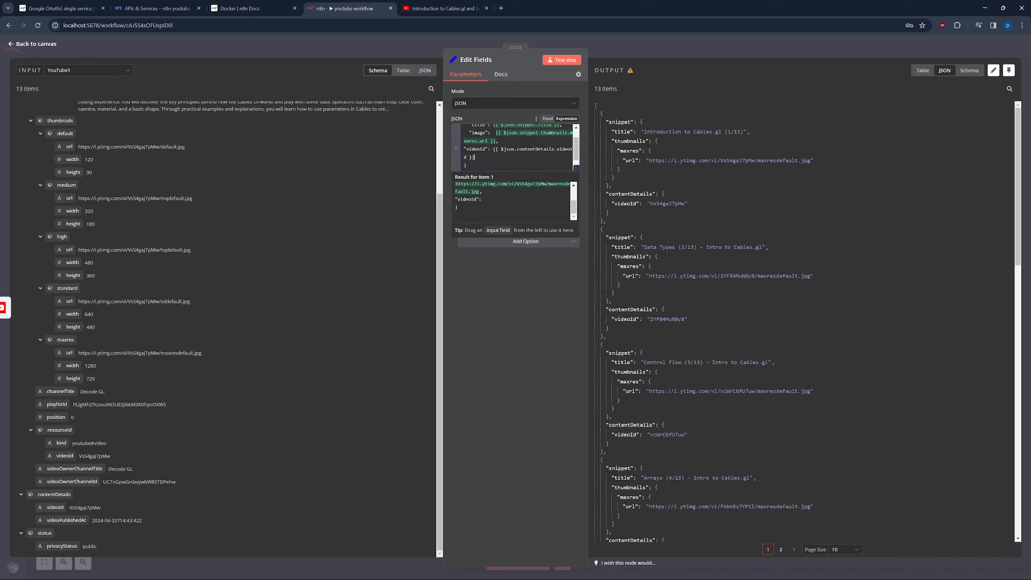
Test Edit Fields, inspect the invalid JSON error for item 0, and open the expression editor.
click(562, 61)
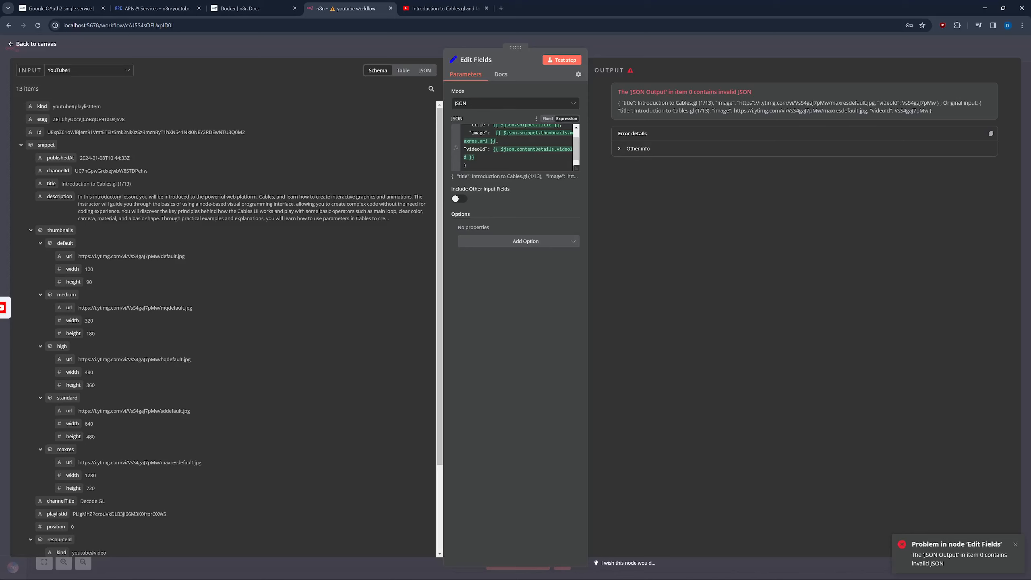
scroll(515, 146, up, 1)
click(620, 149)
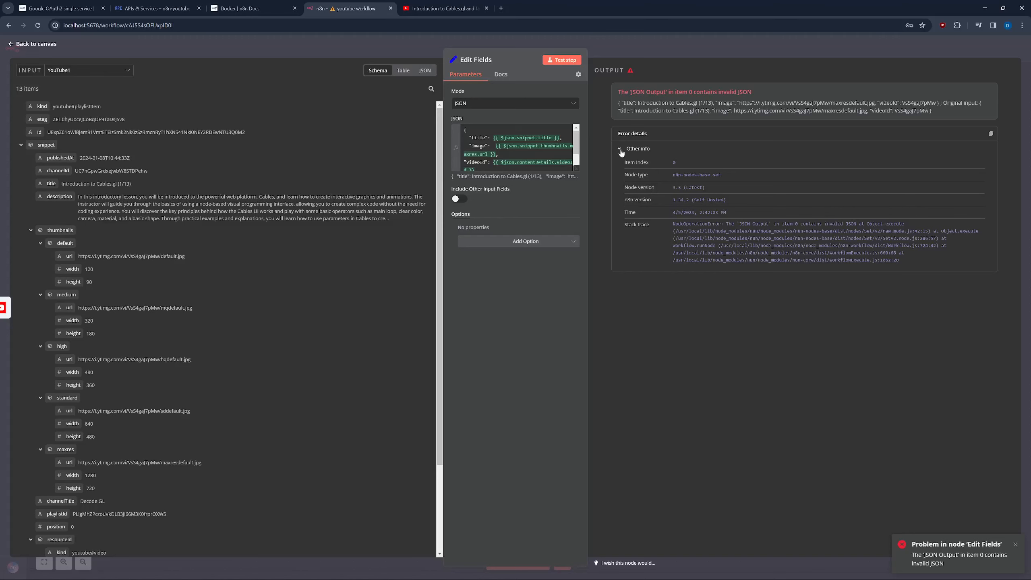
click(577, 169)
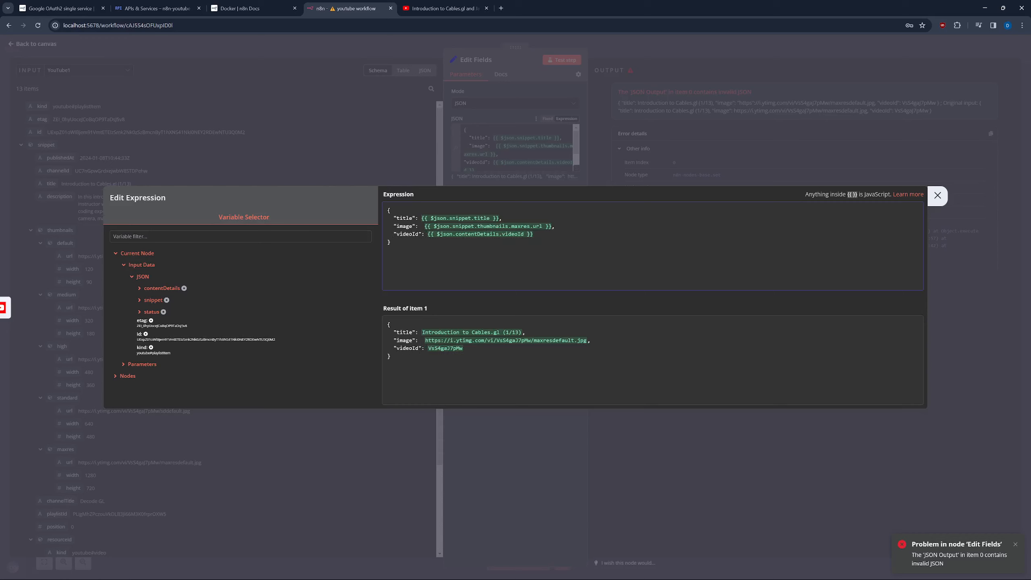
Wrap the {{ }} values in double quotes and rerun Edit Fields successfully for 13 items.
drag(394, 250, 391, 219)
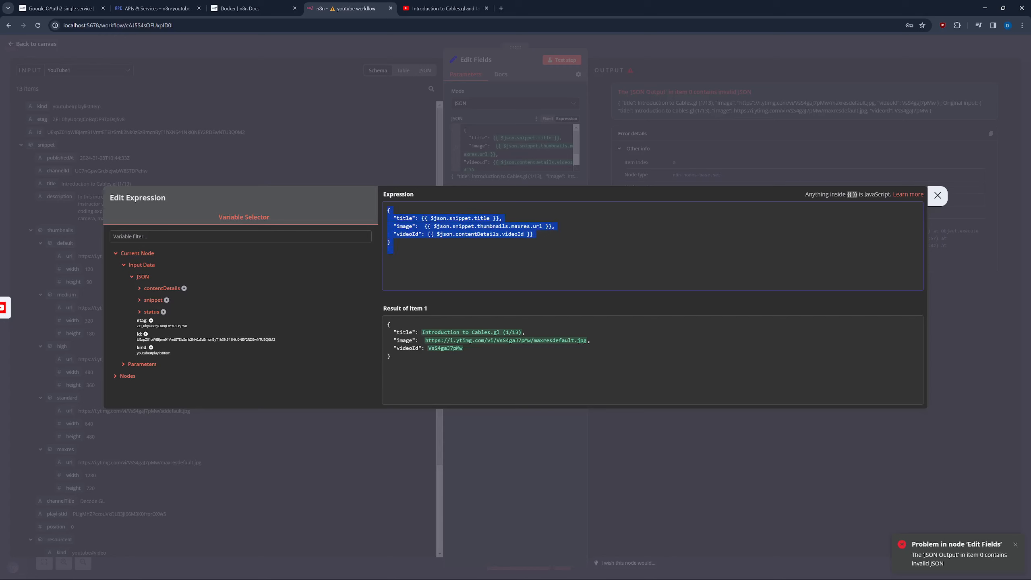
click(394, 251)
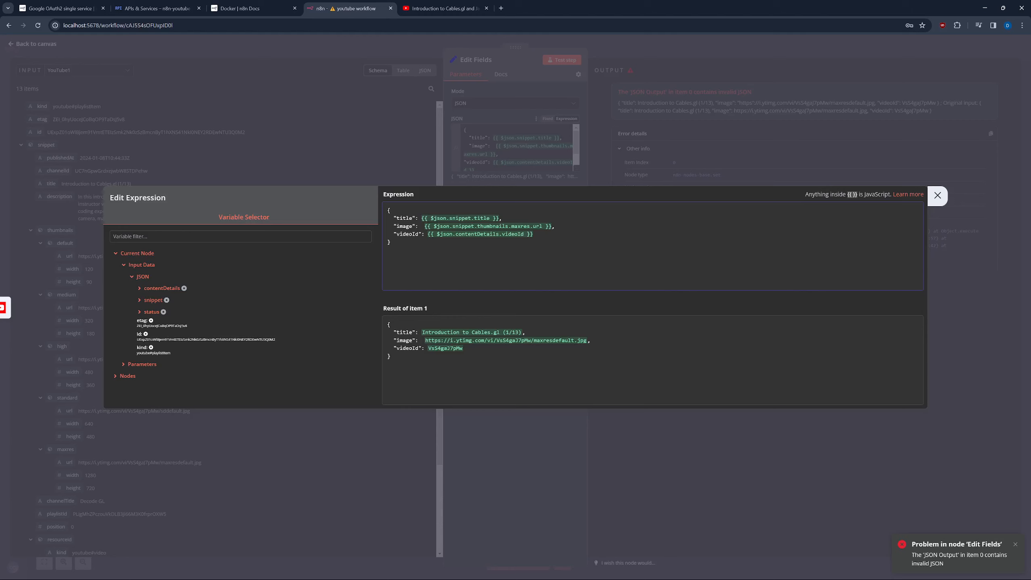
text(")
text(")
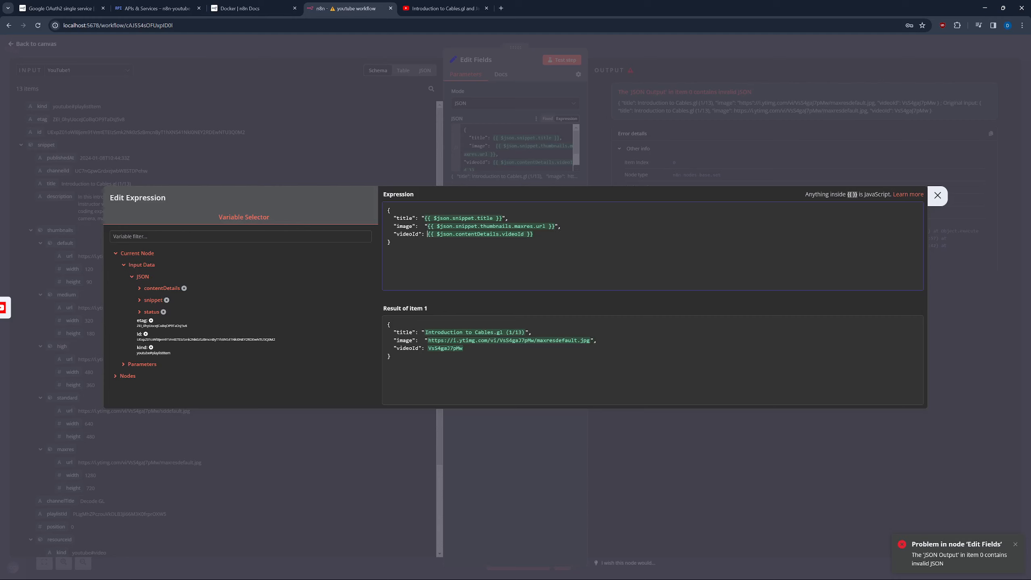
text(")
key(ctrl+a)
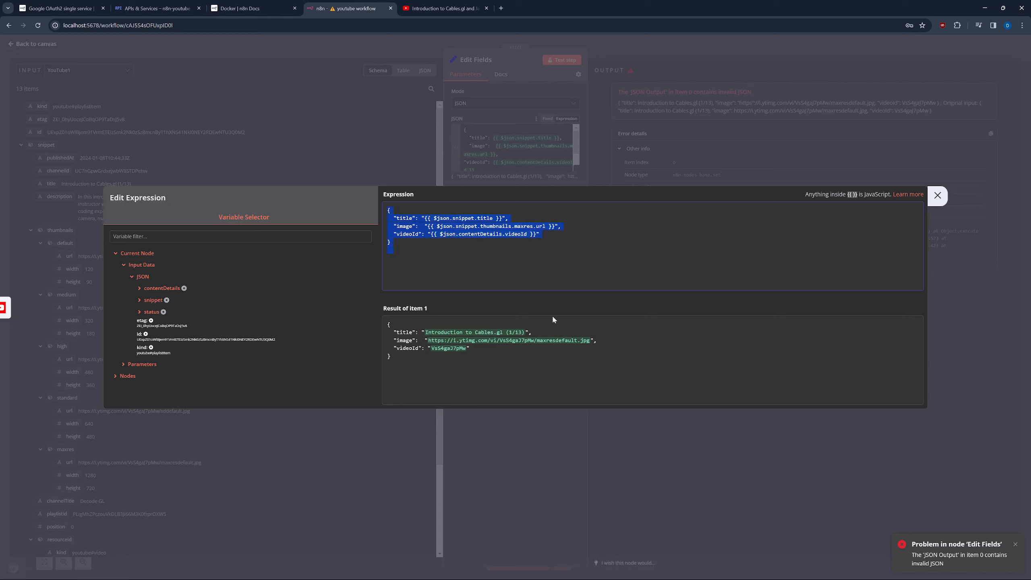
click(555, 374)
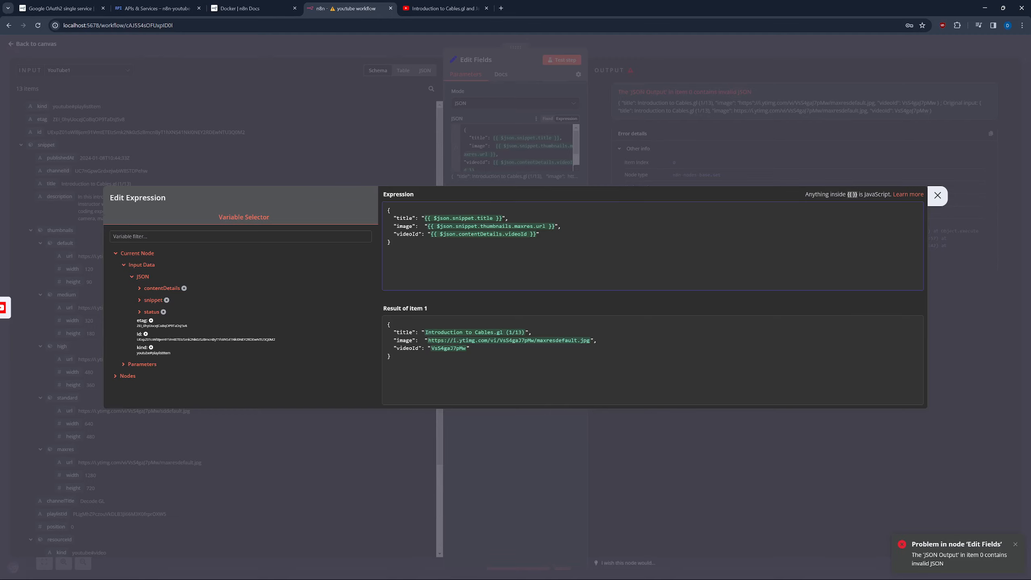
click(937, 195)
click(556, 61)
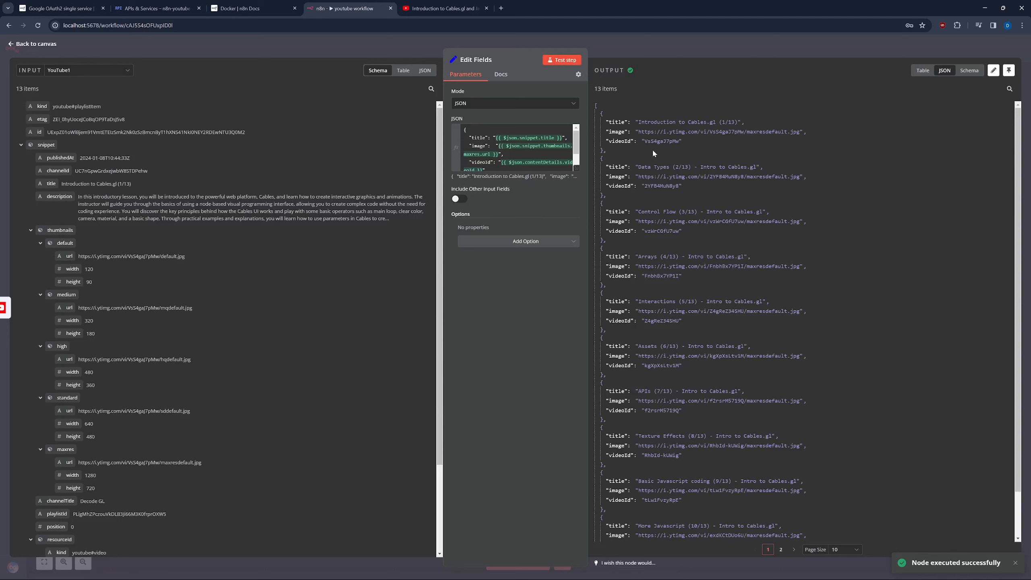
Review the 13 title/image/videoId output items, then return to the three-node canvas.
drag(638, 122, 737, 122)
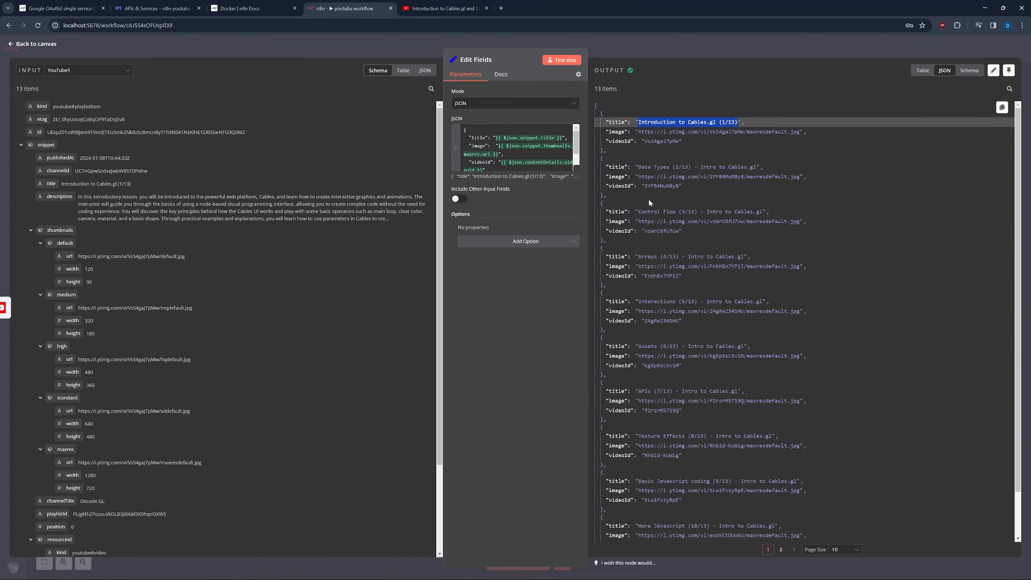
scroll(643, 381, down, 1)
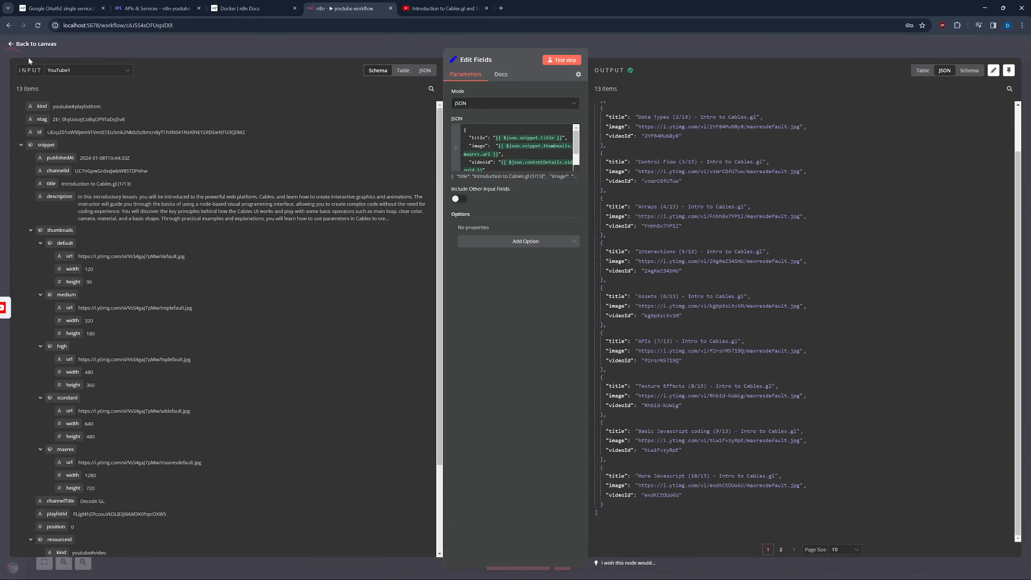
click(12, 44)
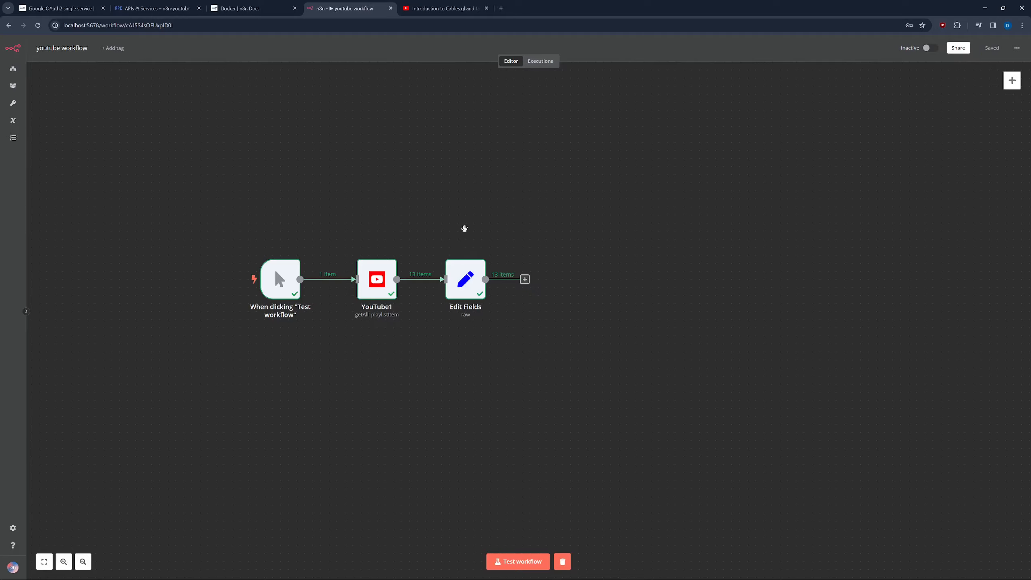